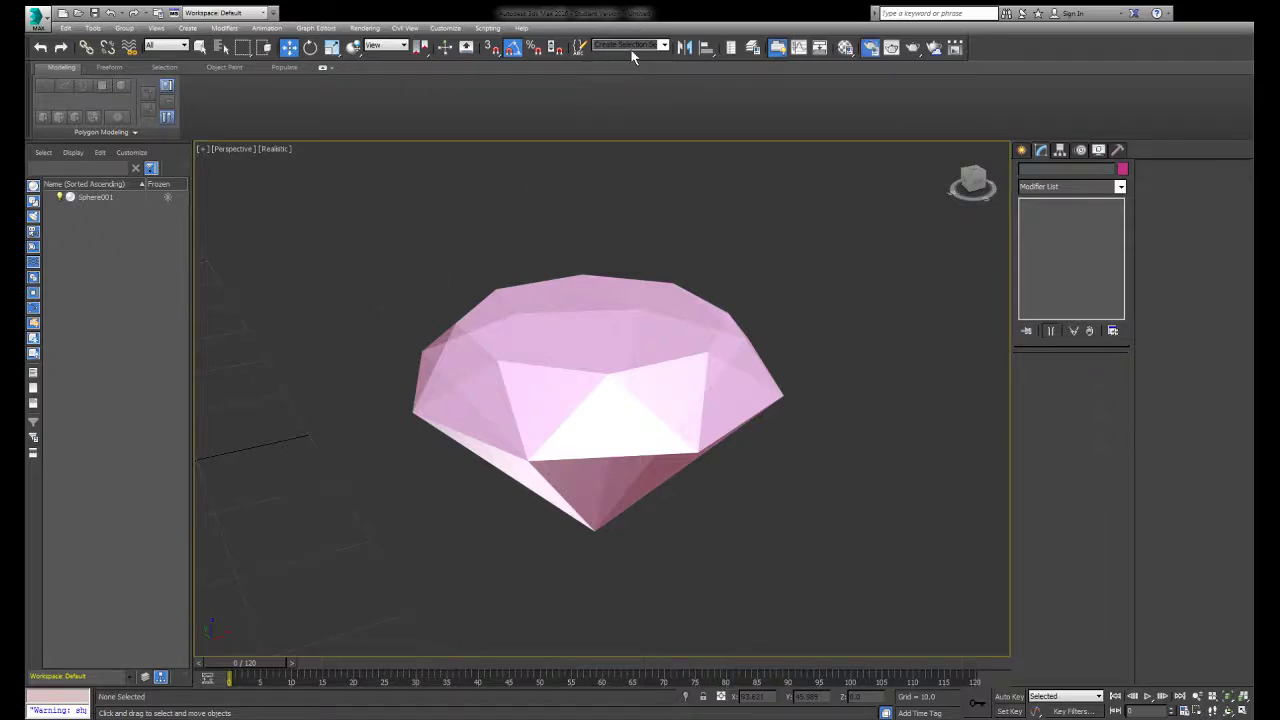
middle_click_drag(501, 226, 543, 234)
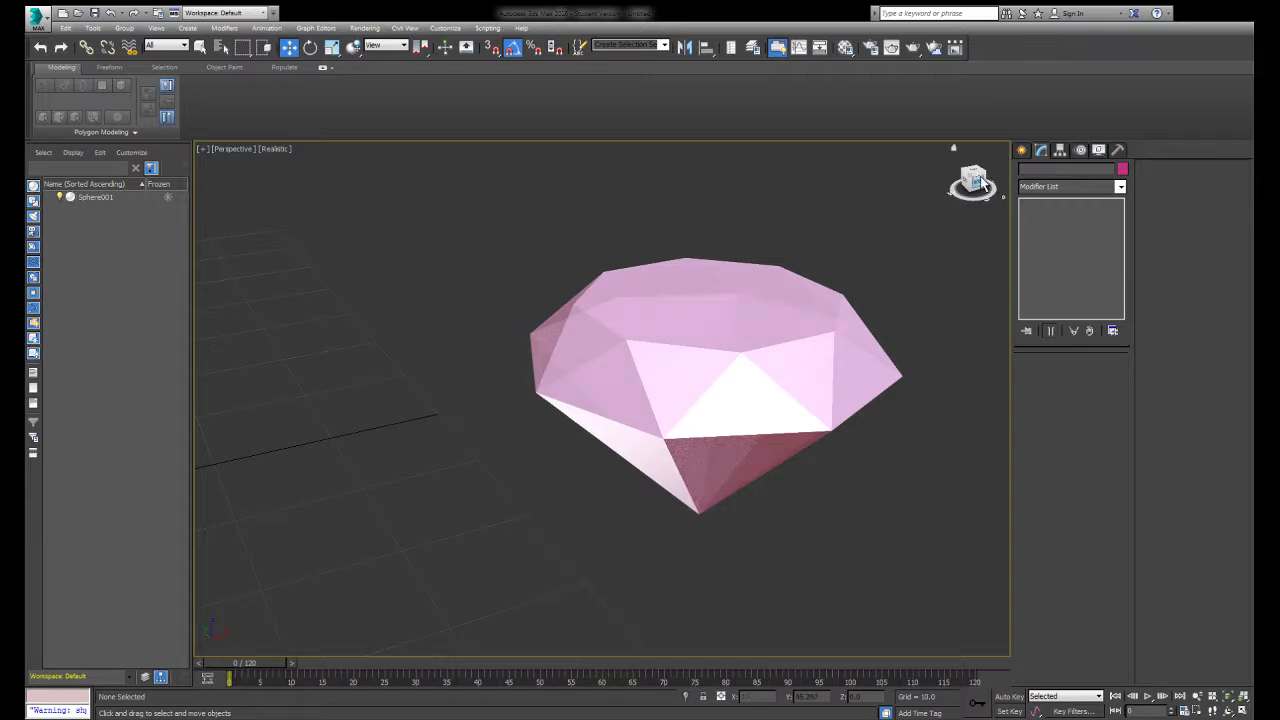
left_click_drag(972, 182, 838, 287)
middle_click_drag(838, 287, 508, 204)
middle_click_drag(864, 291, 720, 334, "alt")
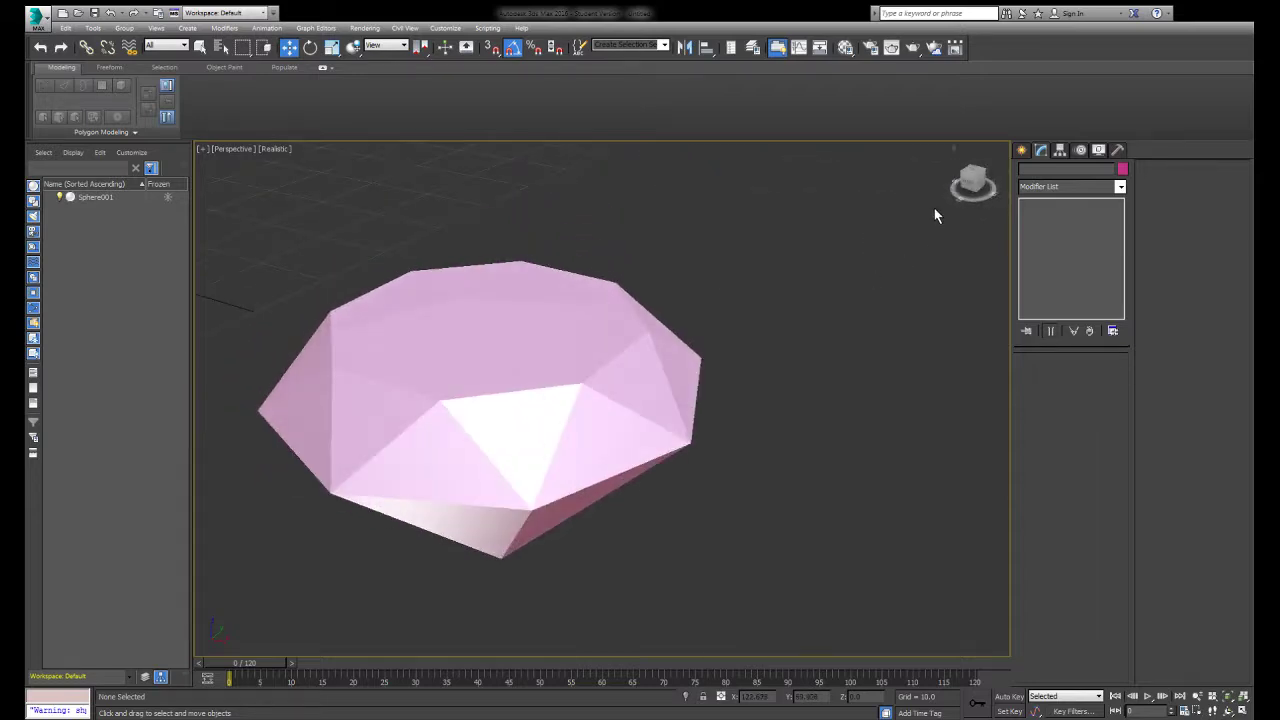
Create a sphere primitive centred on the grid origin with a radius of about 23.7.
left_click(954, 150)
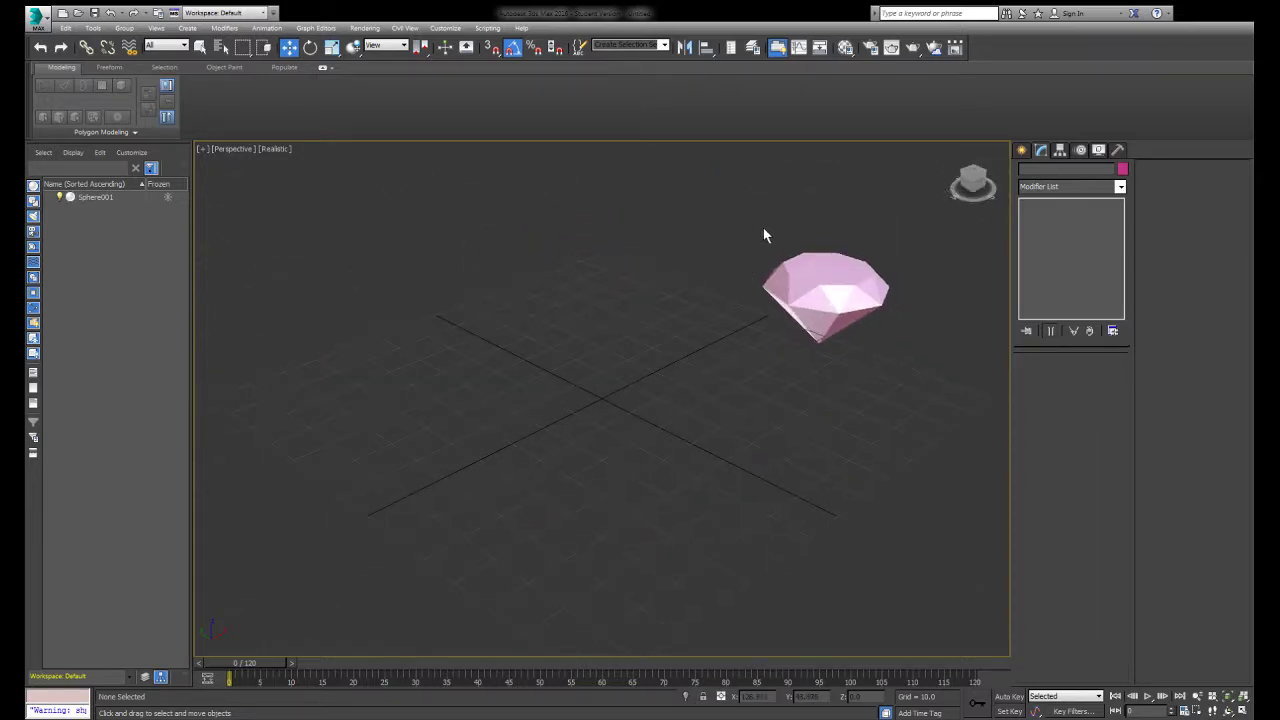
left_click(1022, 150)
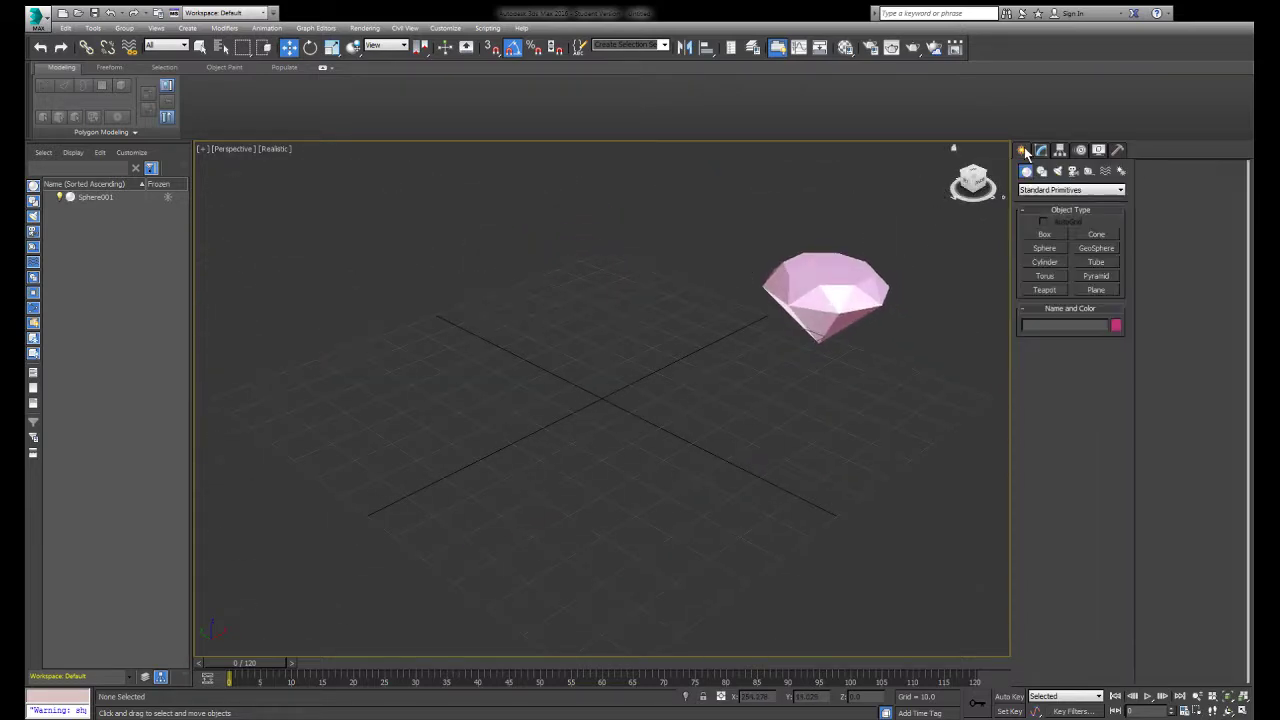
left_click(1047, 250)
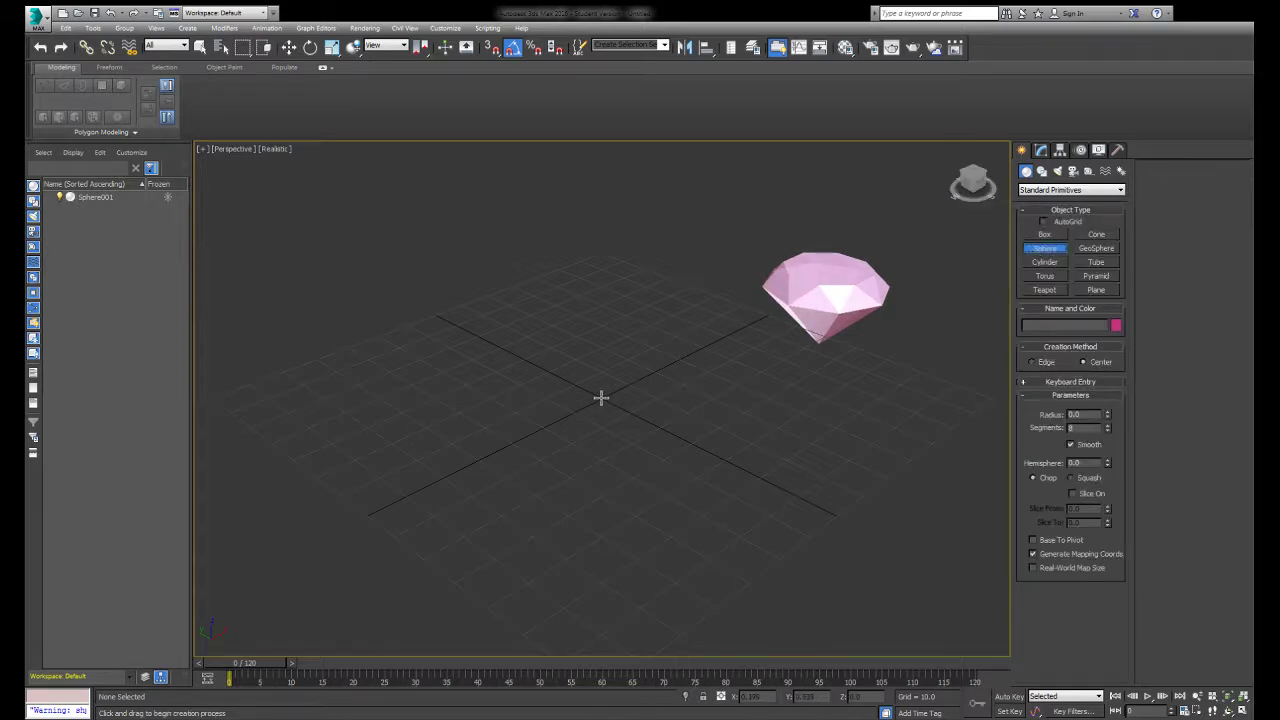
left_click_drag(601, 399, 700, 340)
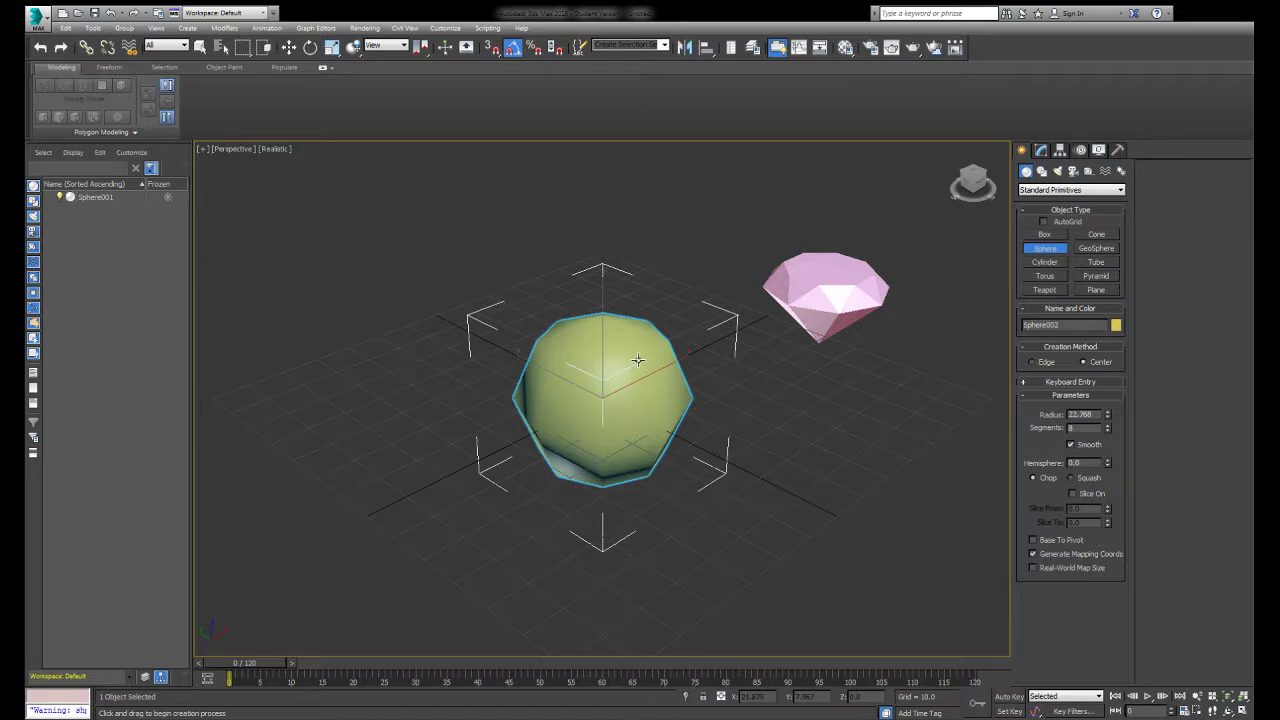
key("F3")
key("F3")
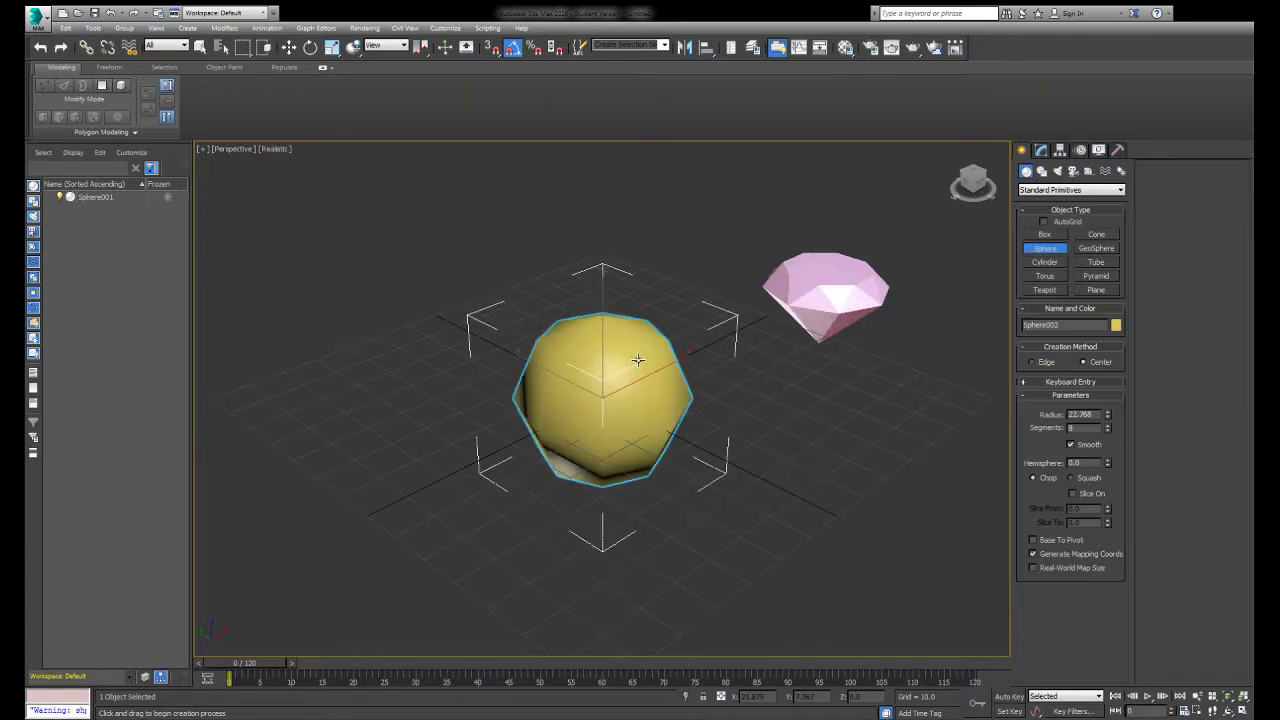
left_click_drag(638, 360, 643, 357)
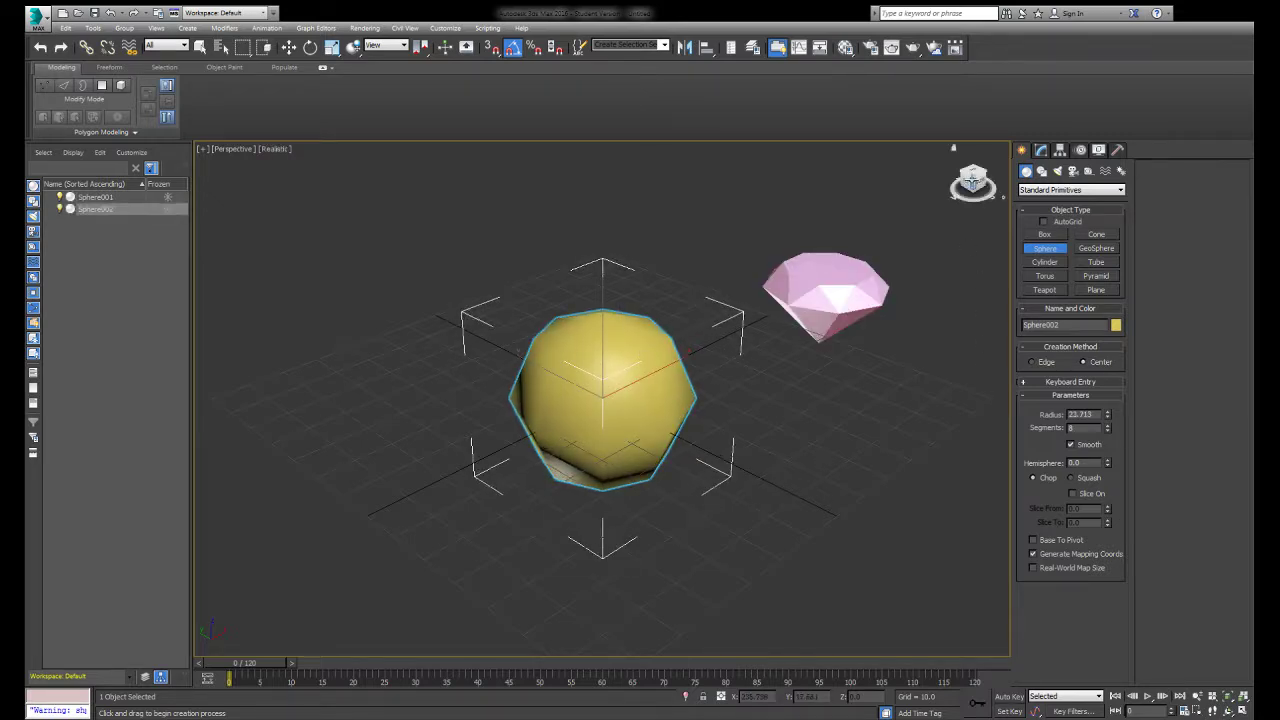
Show edged faces in the viewport and keep the new sphere at 8 segments.
key("F4")
left_click_drag(975, 183, 978, 188)
key("z")
key("shift+z")
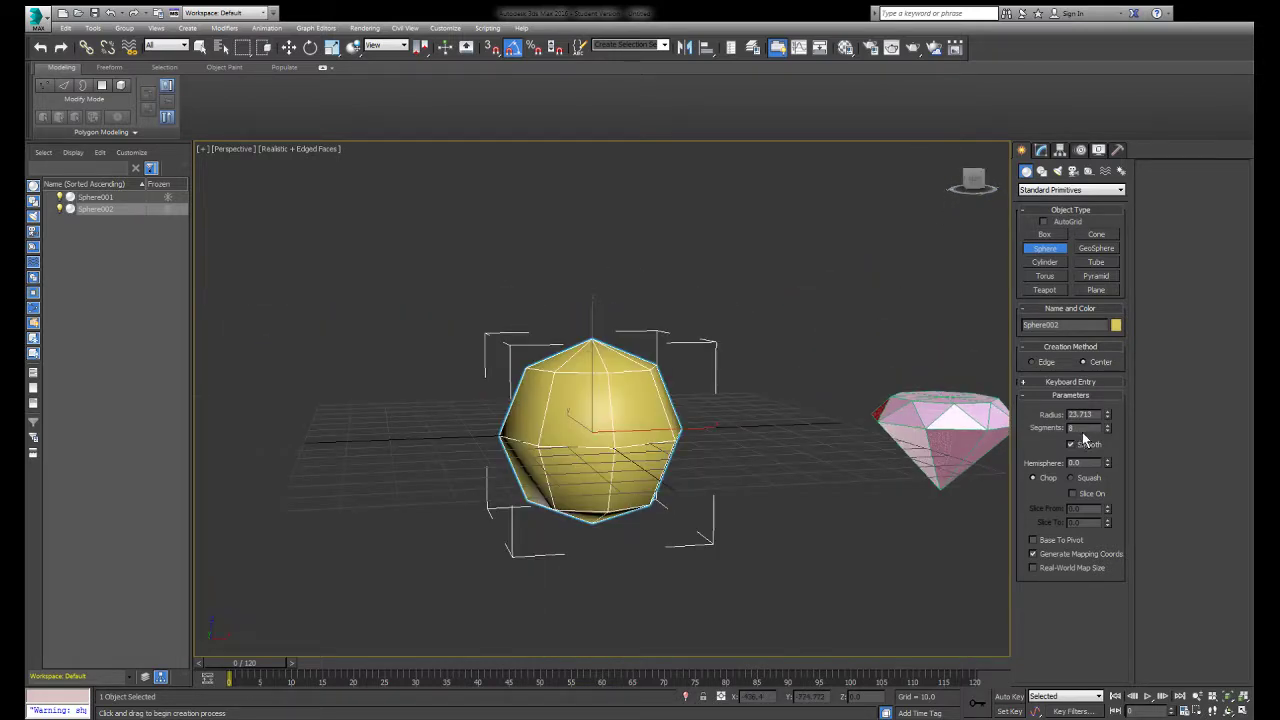
left_click(1108, 424)
left_click(1107, 430)
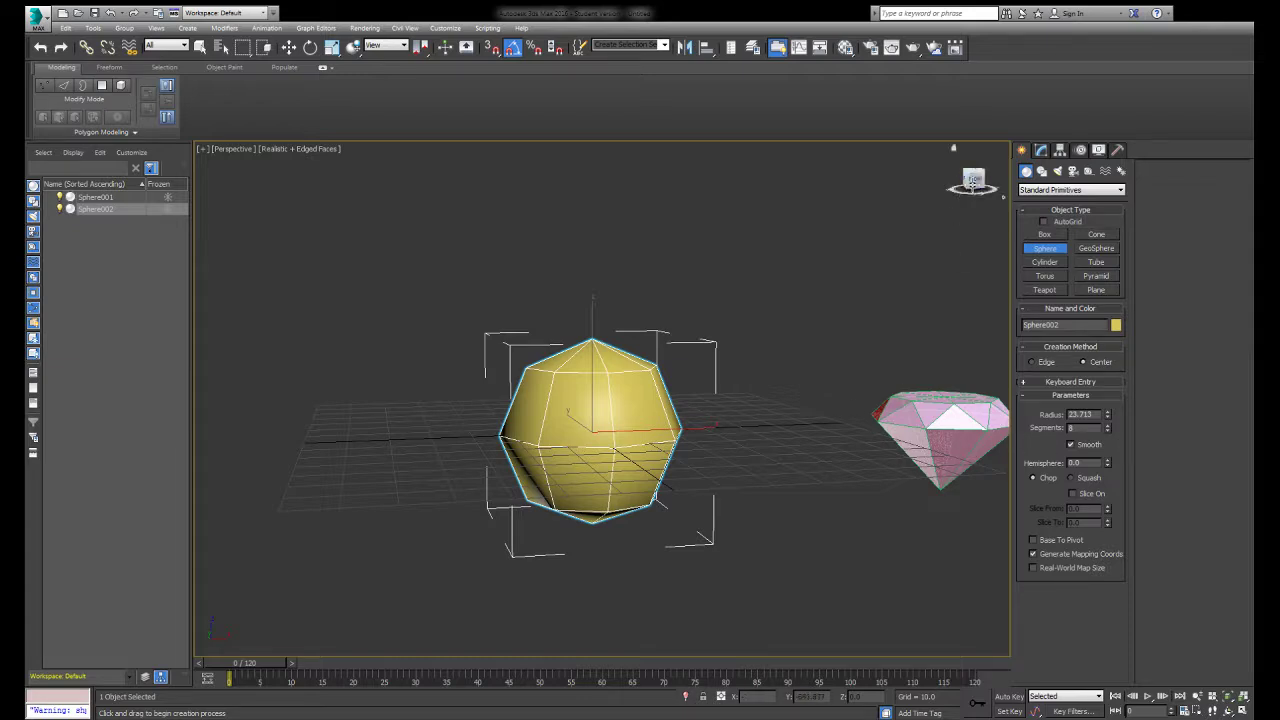
left_click(972, 184)
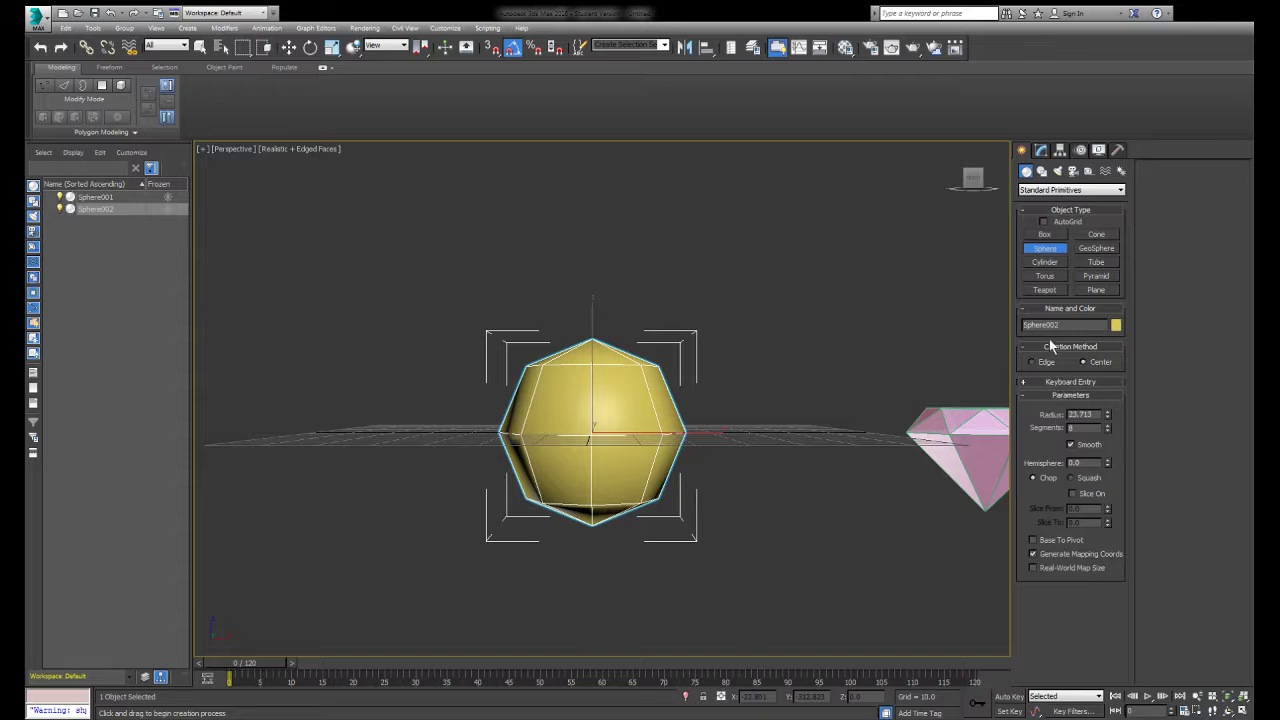
Convert the new sphere to an Editable Poly and raise it to a Z position of about 22.4.
key("w")
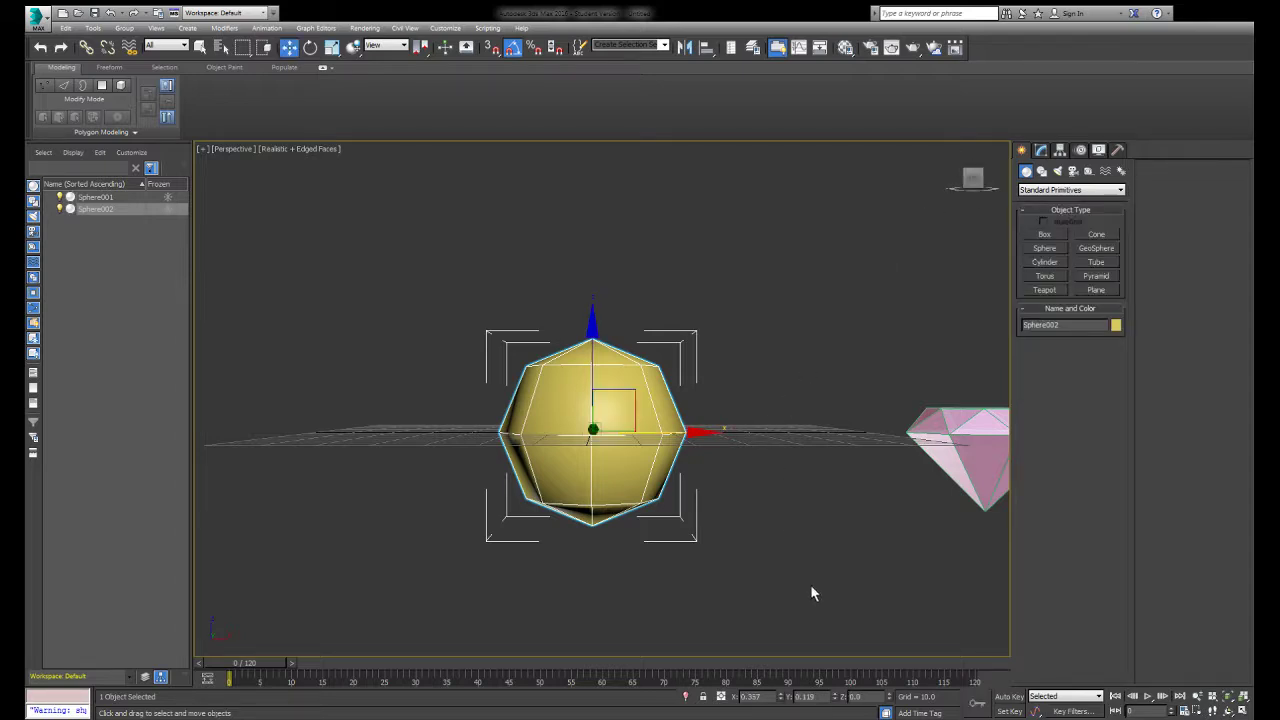
right_click(640, 420)
left_click(729, 527)
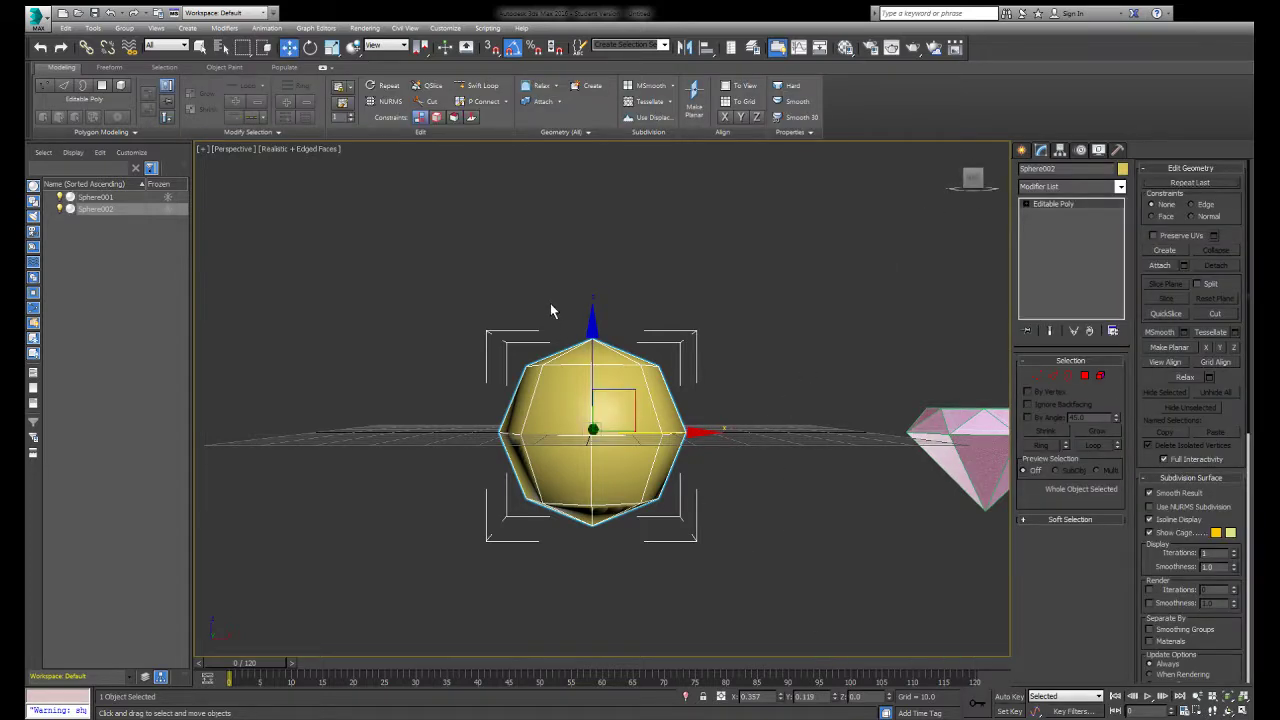
left_click_drag(591, 339, 591, 256)
middle_click_drag(472, 322, 502, 400)
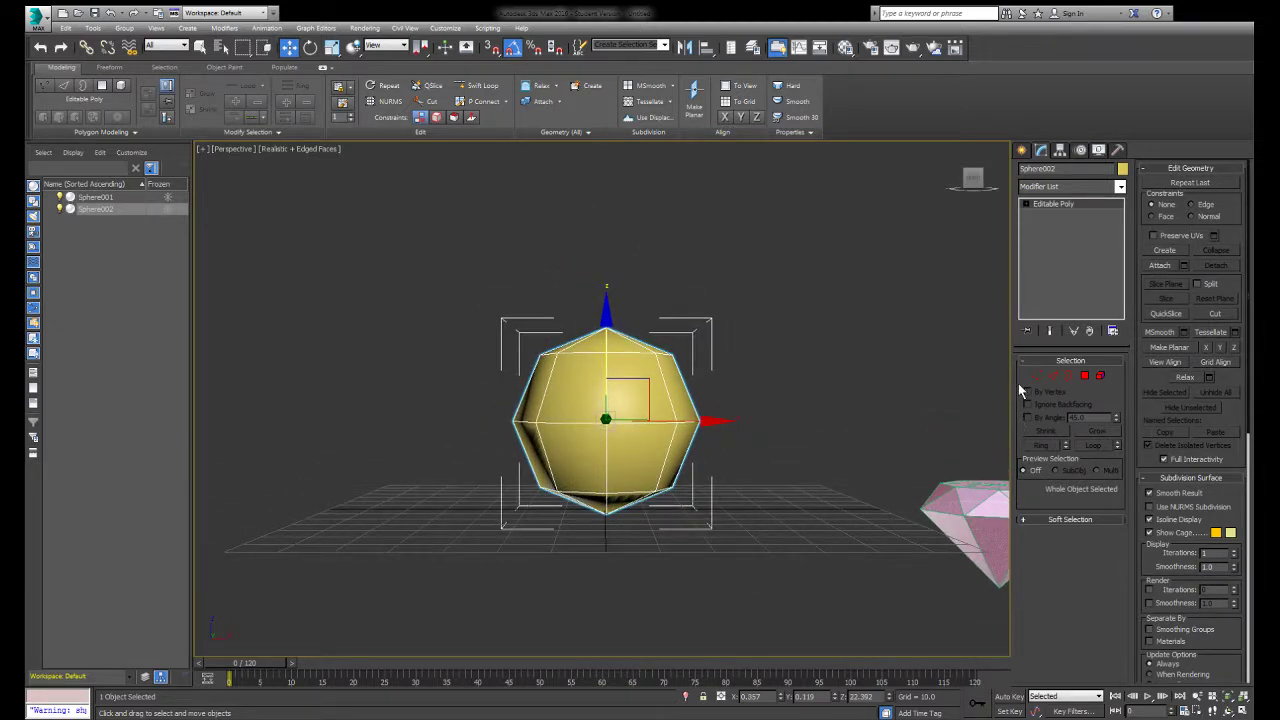
Select the lowest horizontal edge loop of the sphere and remove it with its vertices to form a pointed base.
left_click(1053, 377)
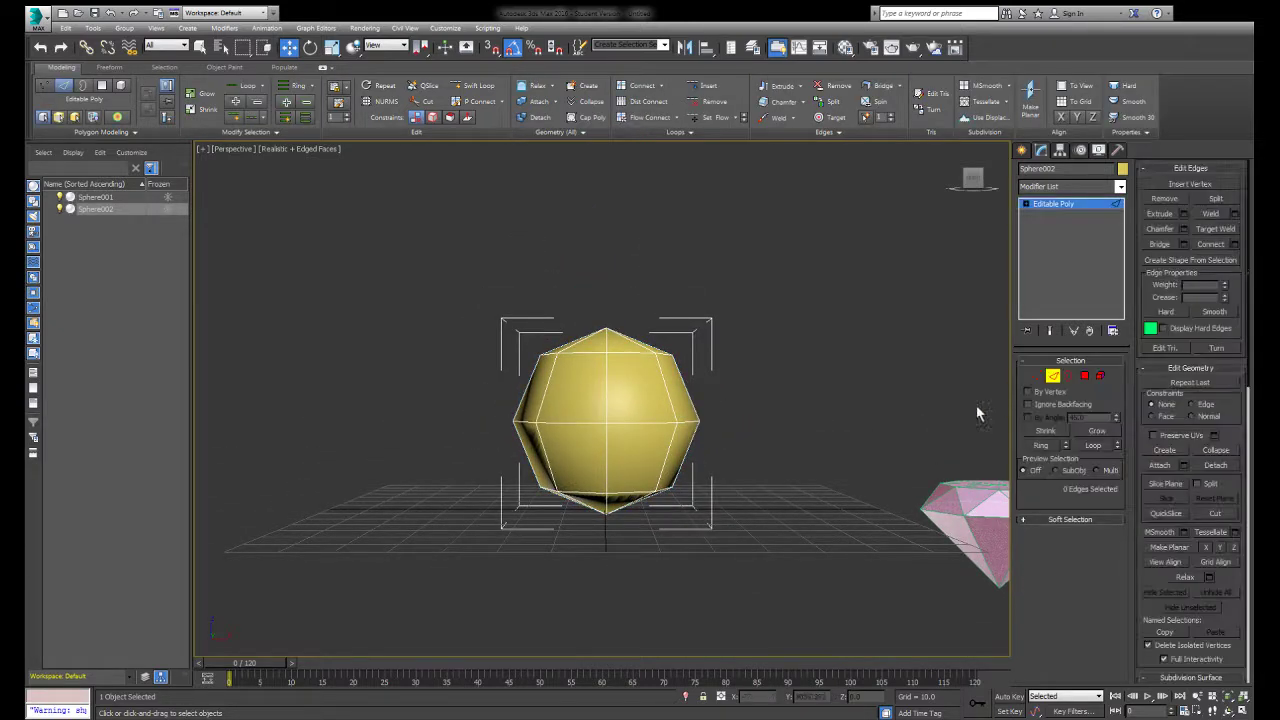
left_click(601, 496)
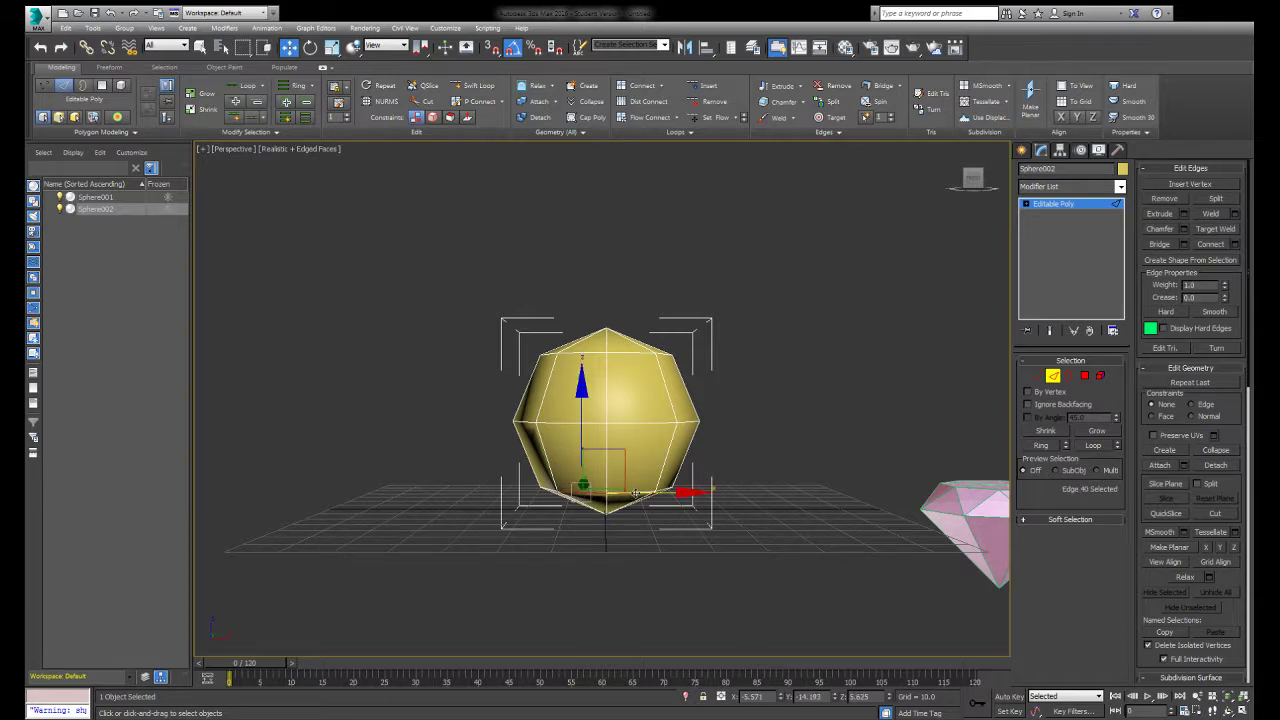
left_click(220, 93)
middle_click_drag(850, 320, 810, 328, "alt")
left_click_drag(940, 184, 957, 194)
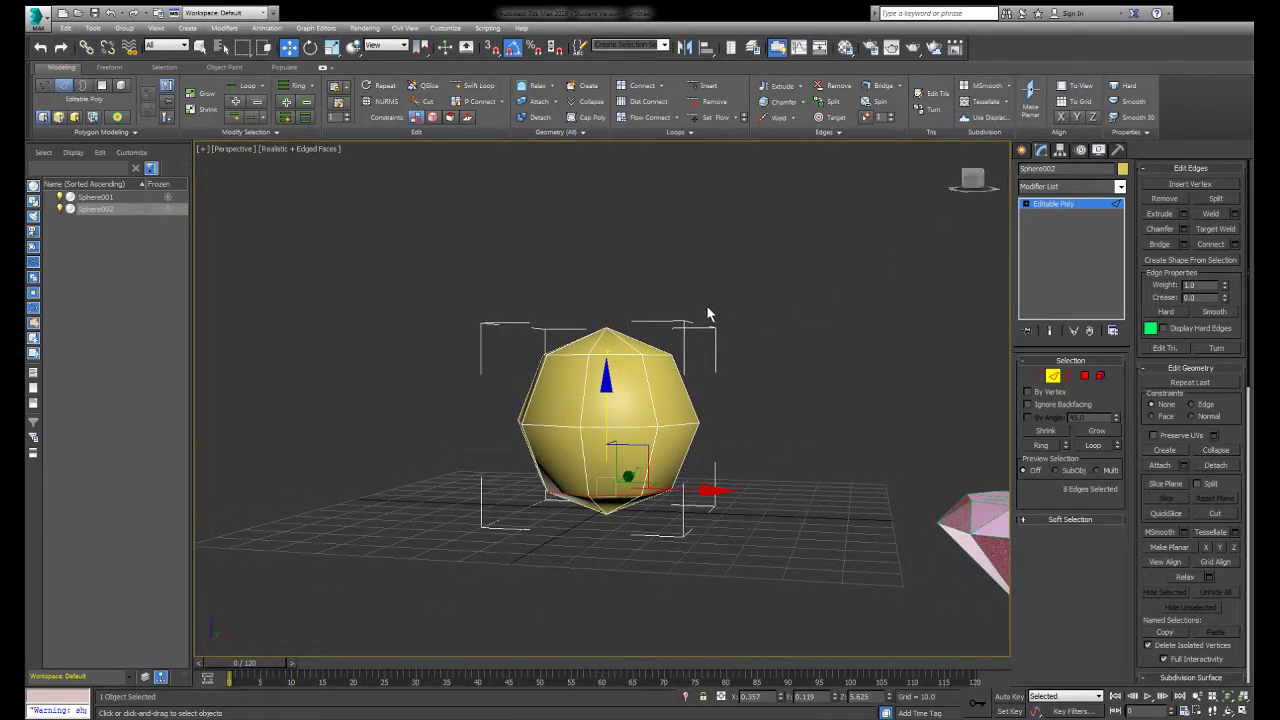
key("Delete")
key("ctrl+z")
left_click(700, 102)
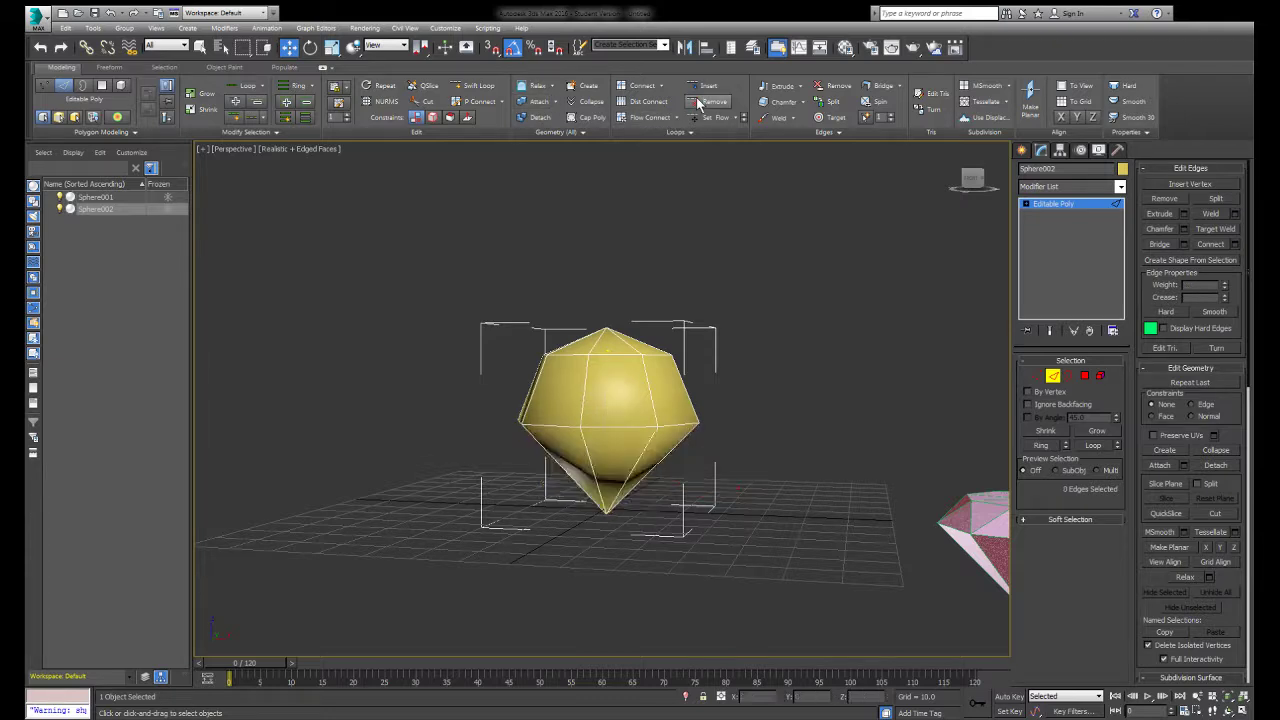
Flatten the top by setting the apex vertex's Z position to 39.159, matching the ring of vertices around it.
left_click_drag(973, 179, 986, 187)
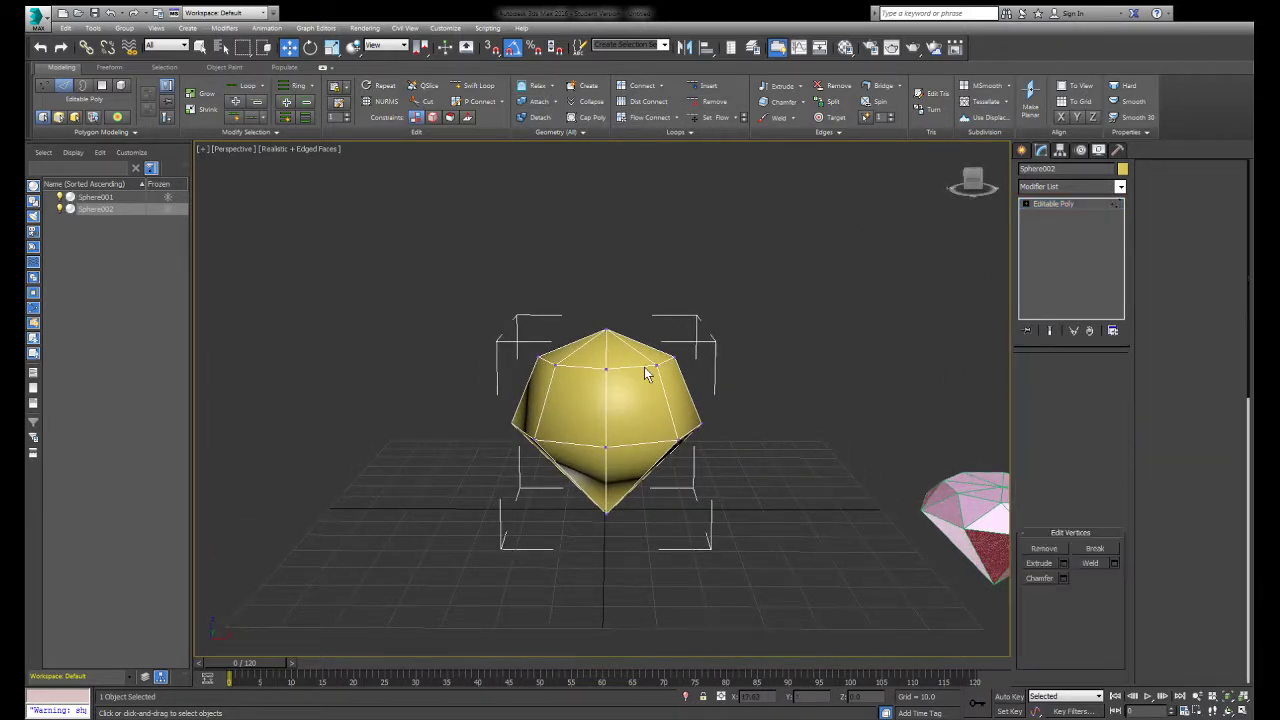
left_click(1040, 376)
left_click(656, 364)
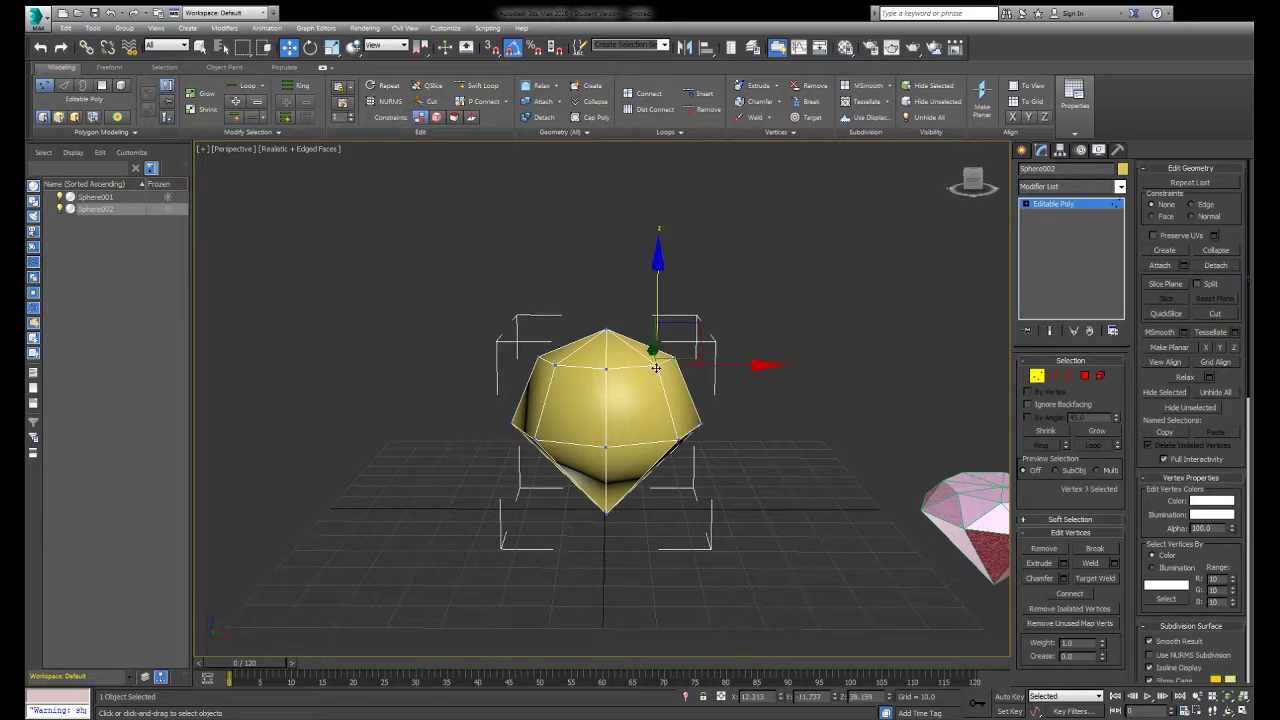
left_click(878, 696)
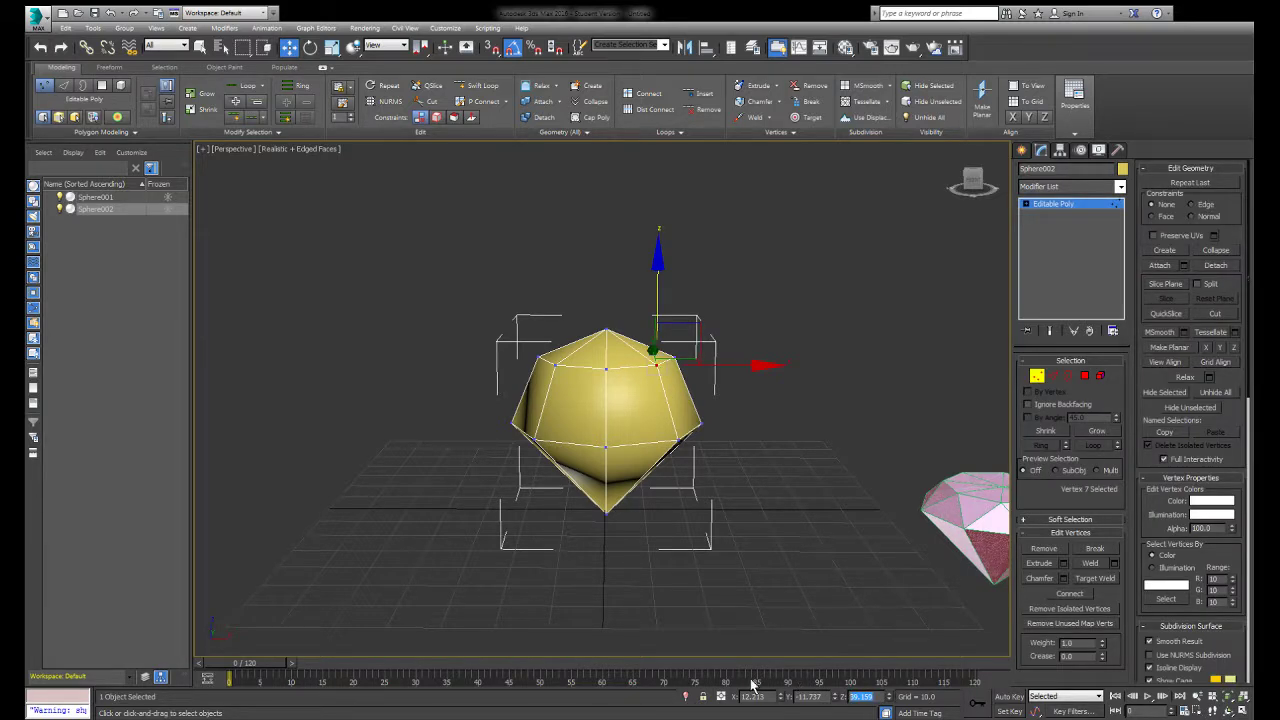
left_click(606, 329)
left_click(873, 697)
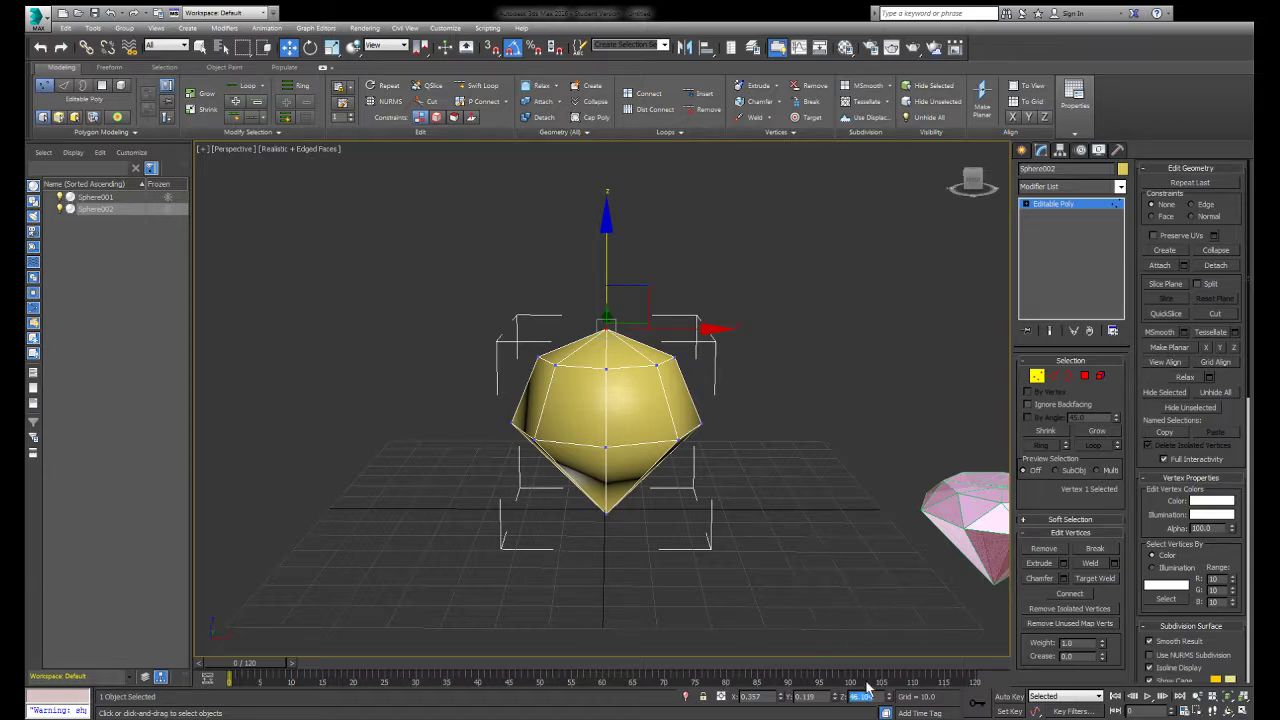
key("Return")
left_click(826, 319)
Select the nine vertices of the flat top and lower them by about 7.2 units along Z.
left_click(972, 188)
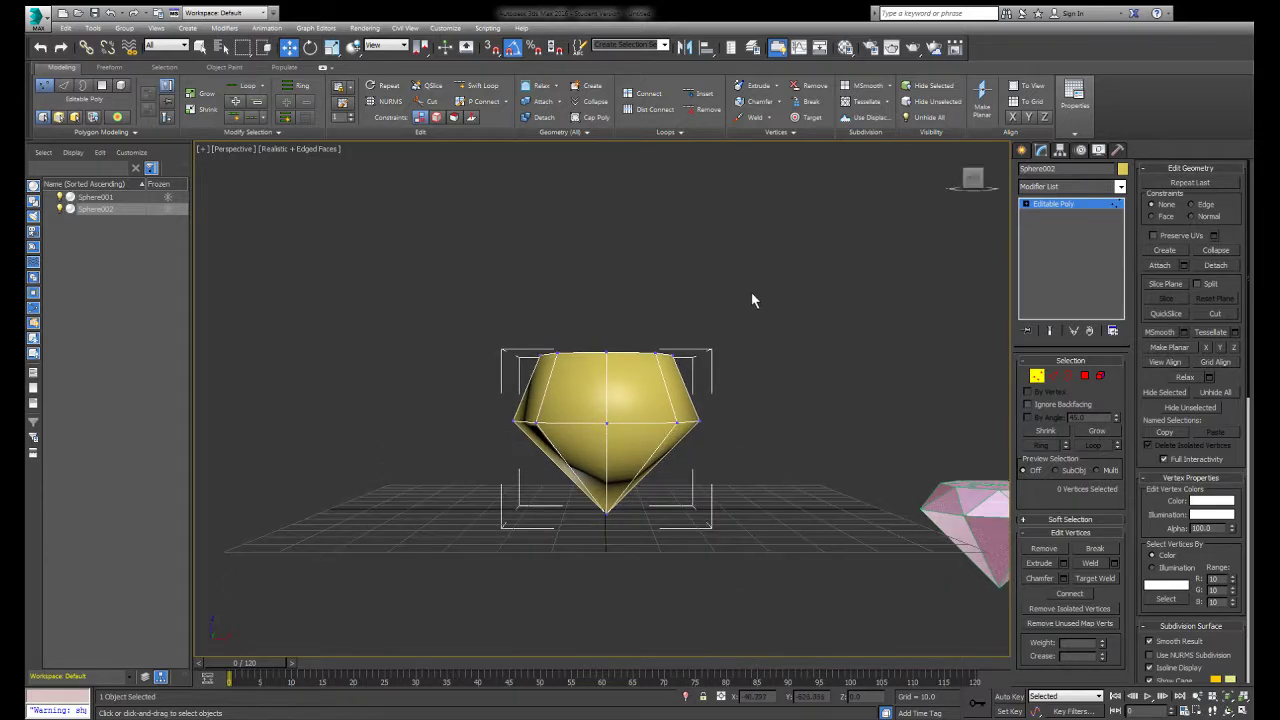
left_click_drag(753, 291, 482, 383)
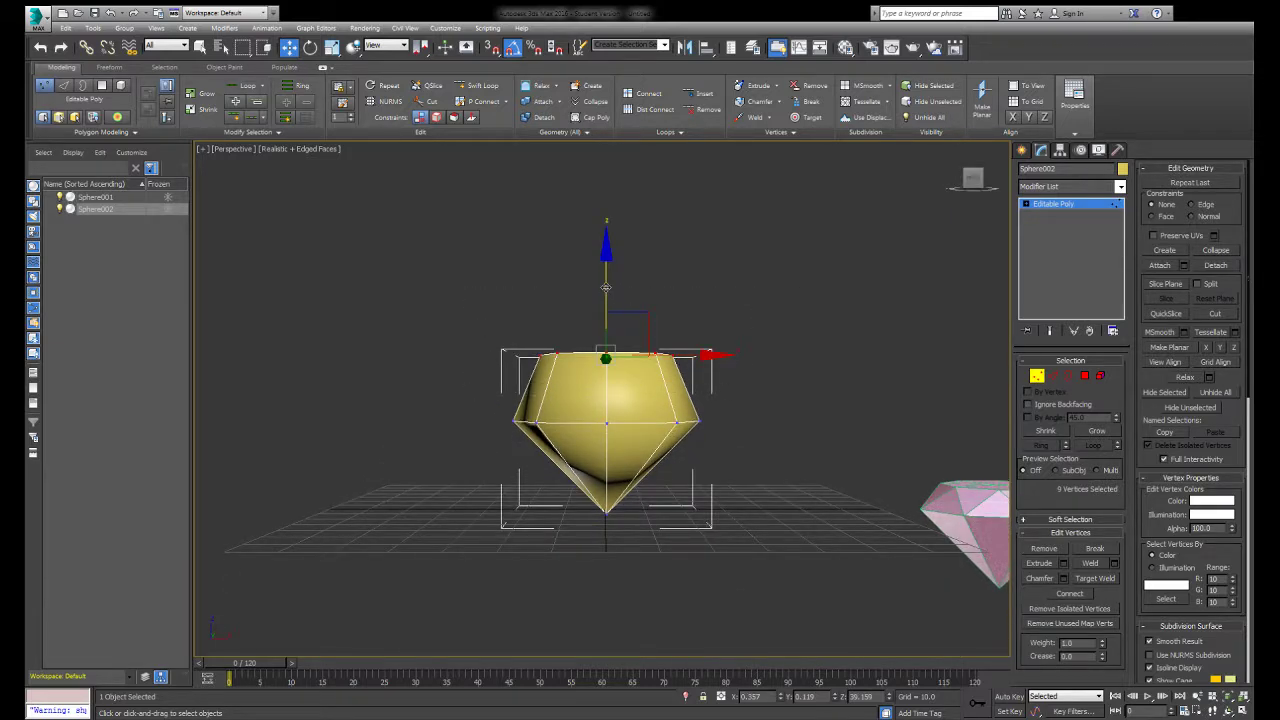
left_click_drag(608, 290, 609, 316)
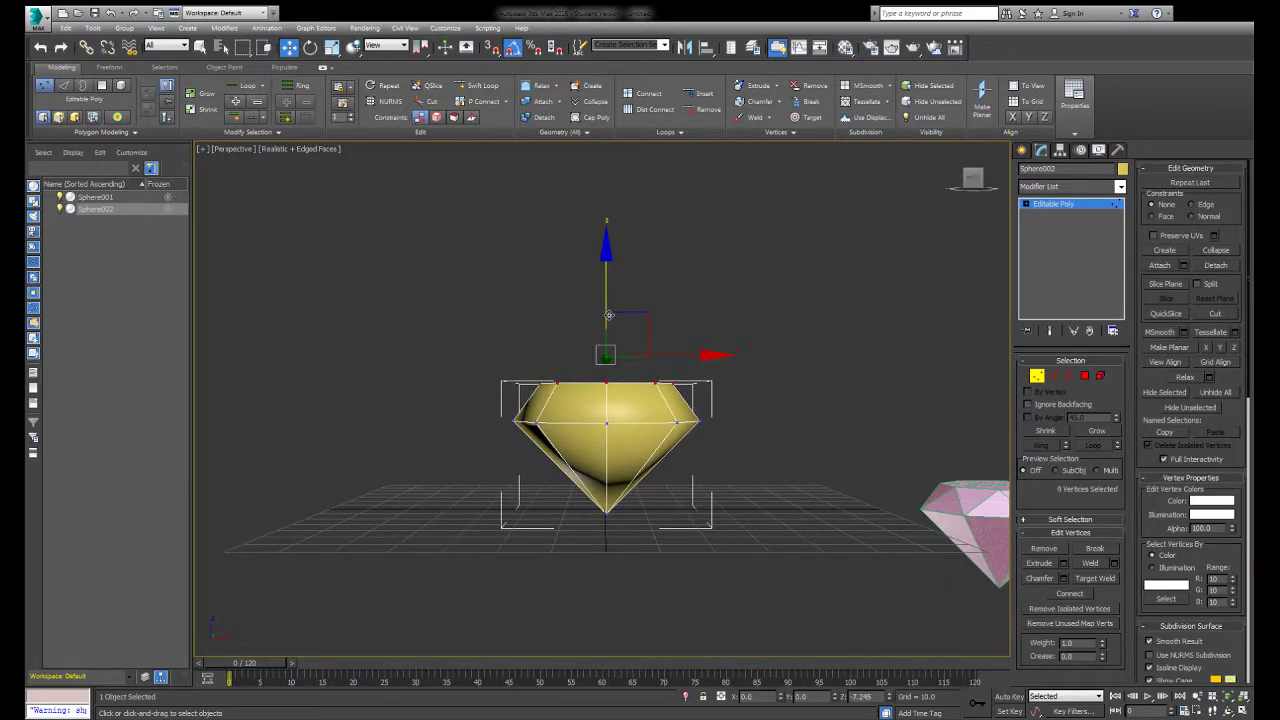
left_click(508, 301)
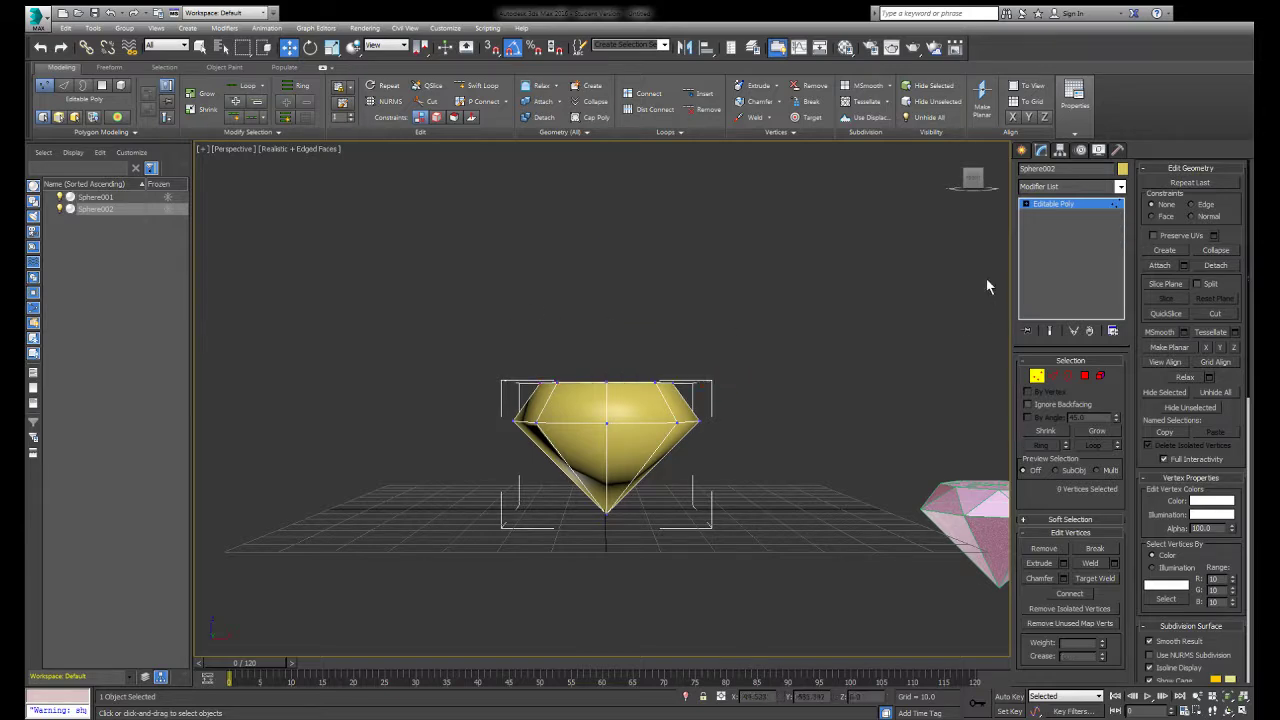
mouse_move(976, 190)
left_mouse_down()
mouse_move(1025, 255)
mouse_move(962, 204)
mouse_move(968, 192)
left_mouse_up()
left_click(971, 181)
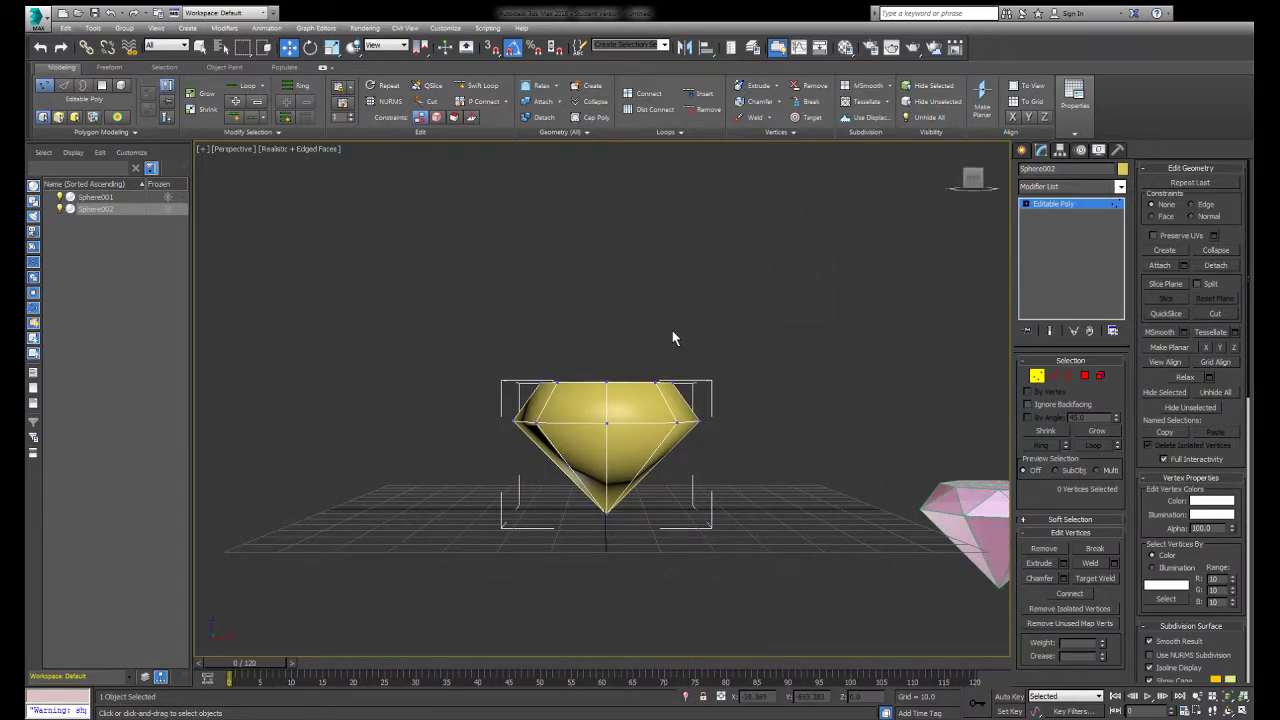
left_click_drag(975, 180, 984, 191)
left_click(979, 182)
key("shift+z")
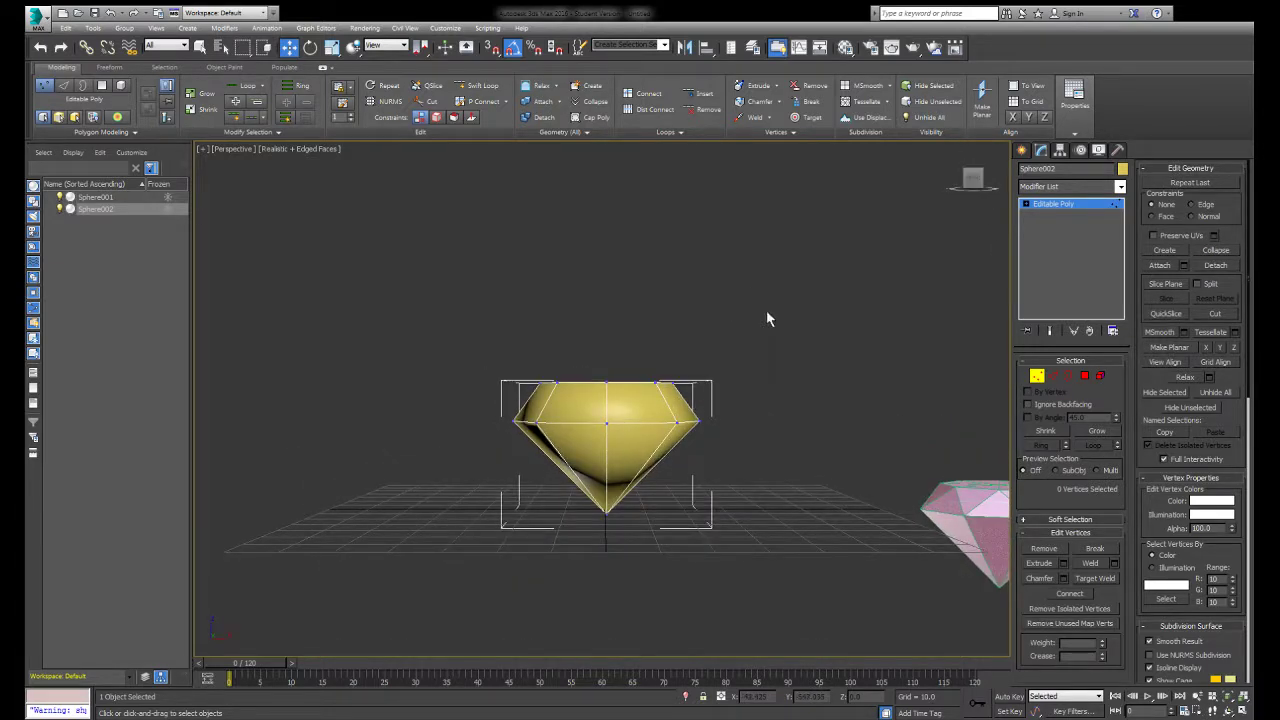
Select the nine top vertices and rotate them about Z by half a facet, placing the upper ring midway between the girdle vertices.
left_click_drag(766, 312, 476, 400)
left_click_drag(974, 180, 988, 190)
left_click(311, 49)
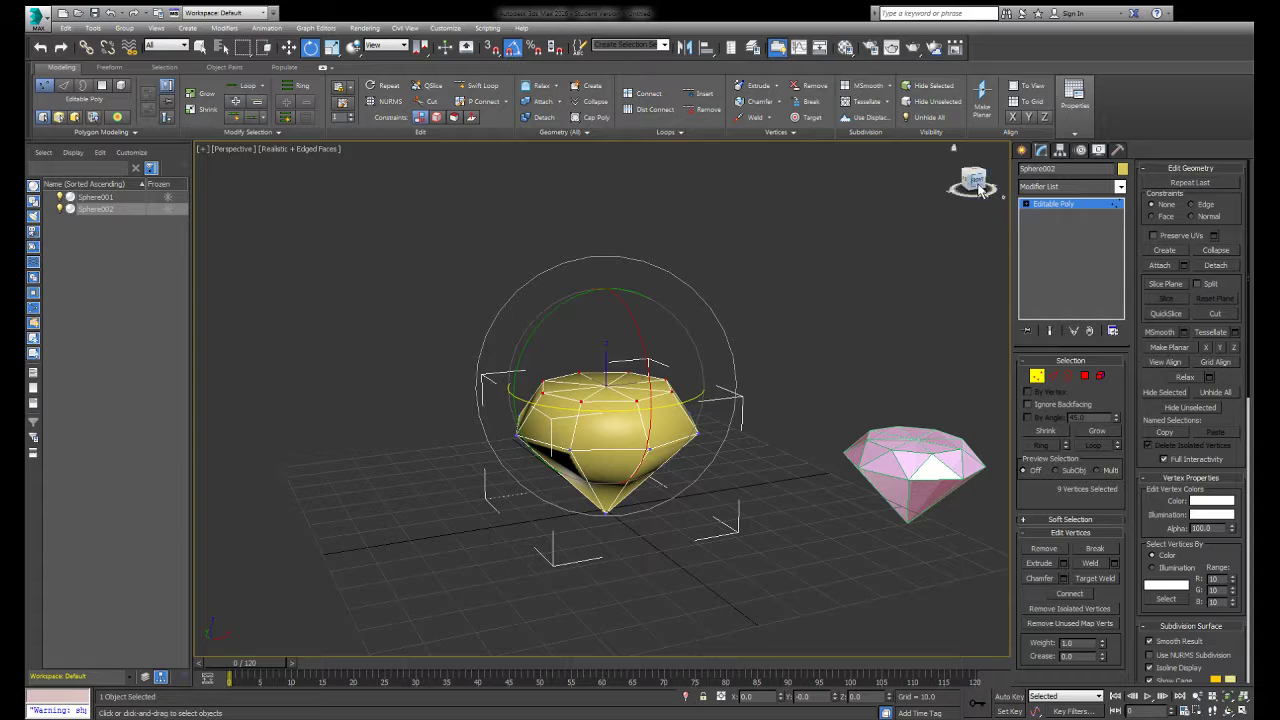
left_click_drag(972, 184, 960, 234)
mouse_move(636, 438)
left_mouse_down()
mouse_move(597, 451)
mouse_move(649, 454)
left_mouse_up()
key("t")
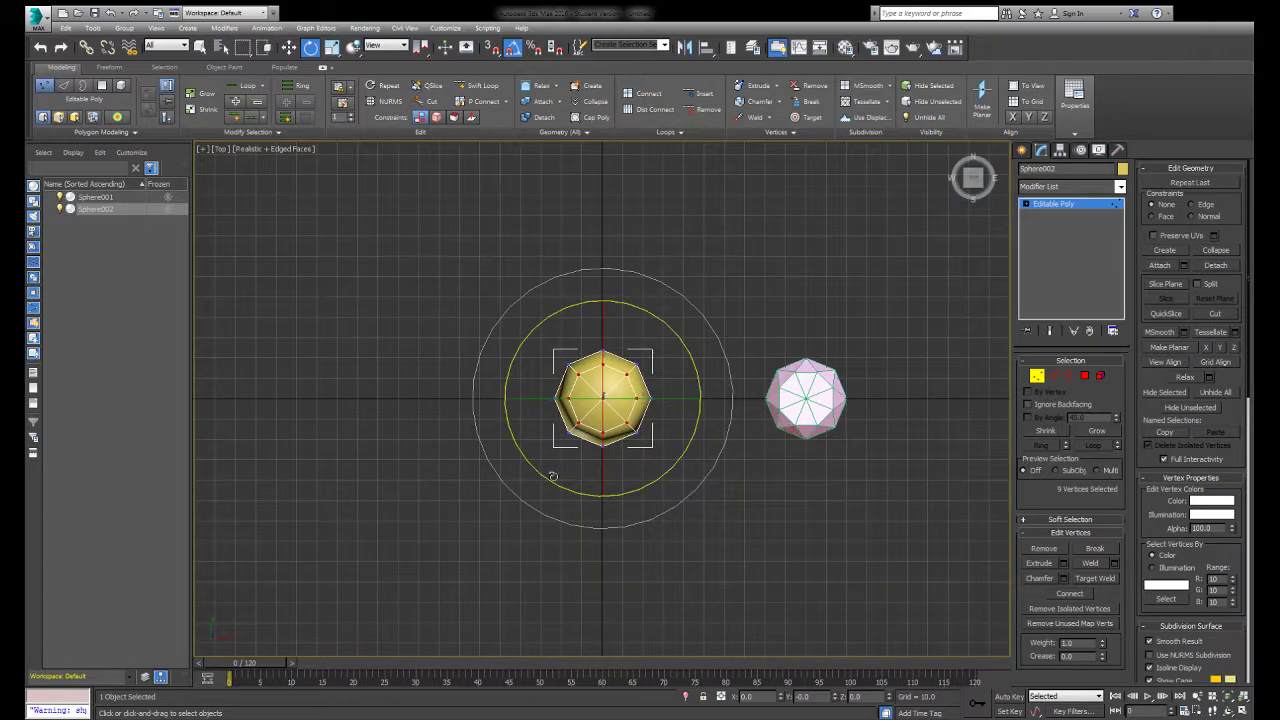
key("z")
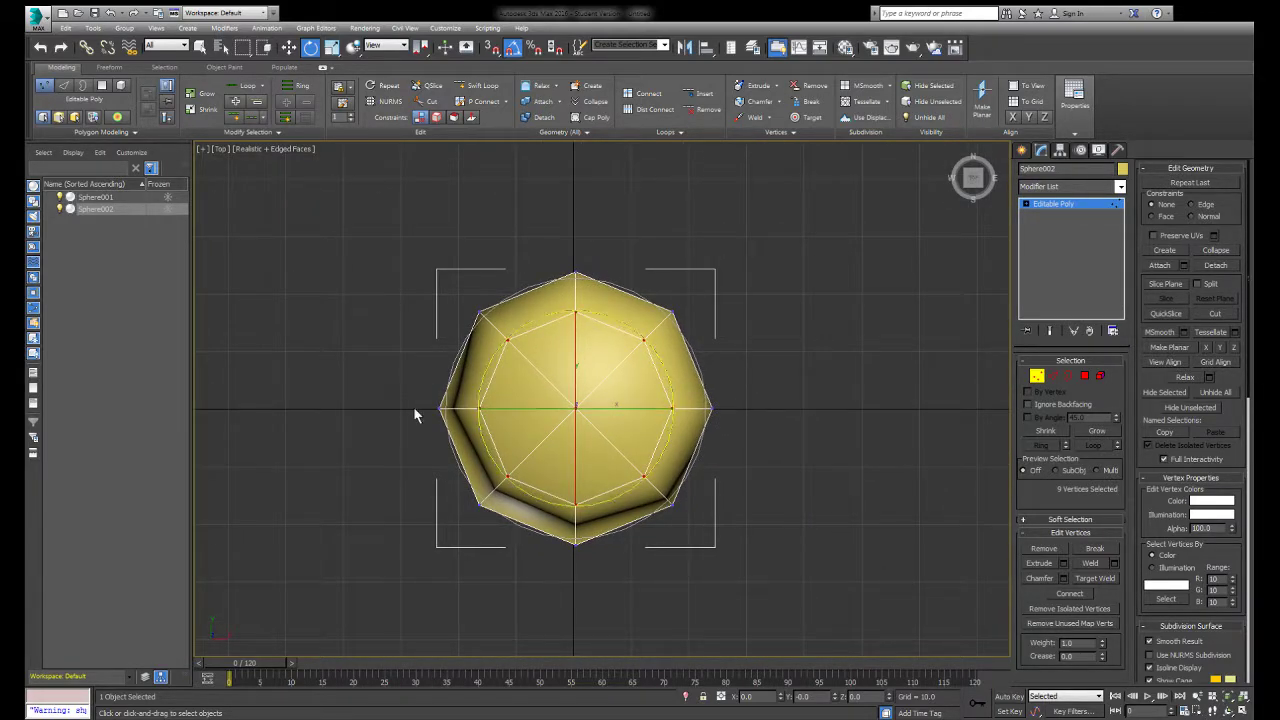
mouse_move(672, 388)
left_mouse_down()
mouse_move(679, 402)
mouse_move(673, 377)
mouse_move(678, 386)
left_mouse_up()
left_click_drag(864, 696, 777, 698)
key("Return")
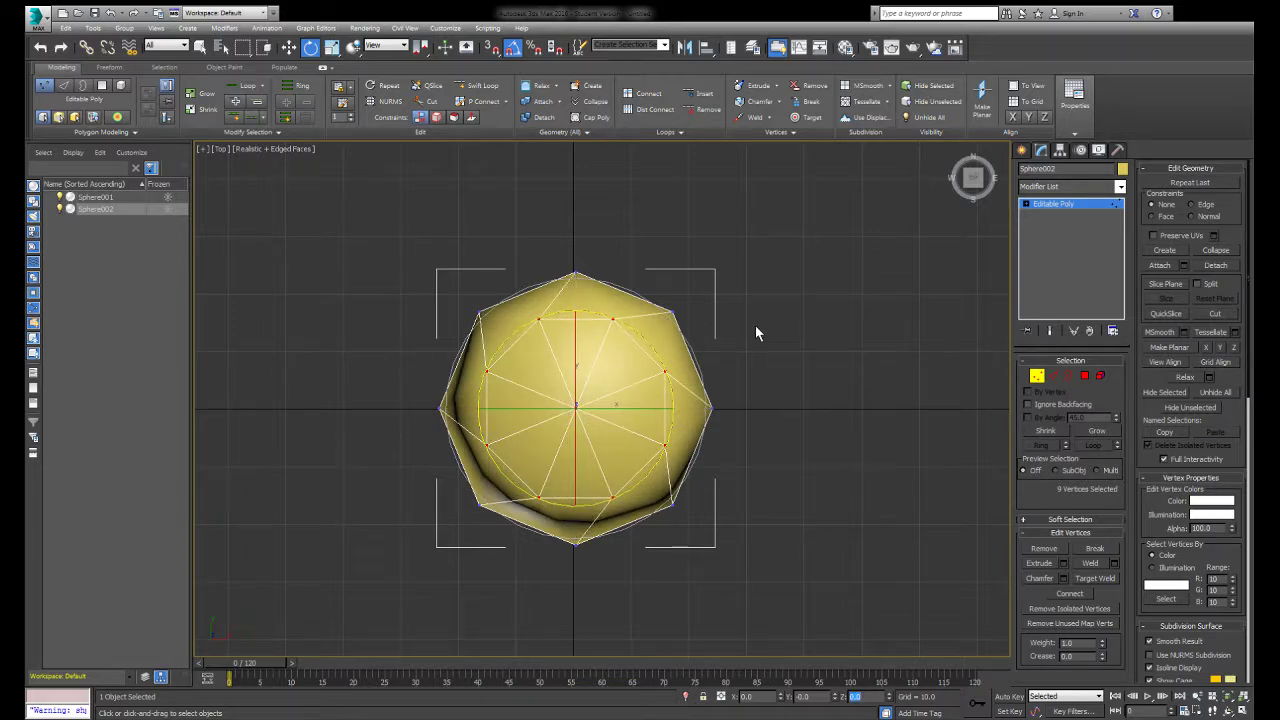
Turn the triangulation diagonals of the quads between the diamond's upper ring and girdle to match the pink diamond's facets.
mouse_move(973, 179)
left_mouse_down()
mouse_move(930, 115)
mouse_move(974, 99)
mouse_move(1012, 123)
mouse_move(998, 101)
mouse_move(970, 118)
mouse_move(930, 106)
mouse_move(985, 112)
mouse_move(966, 194)
left_mouse_up()
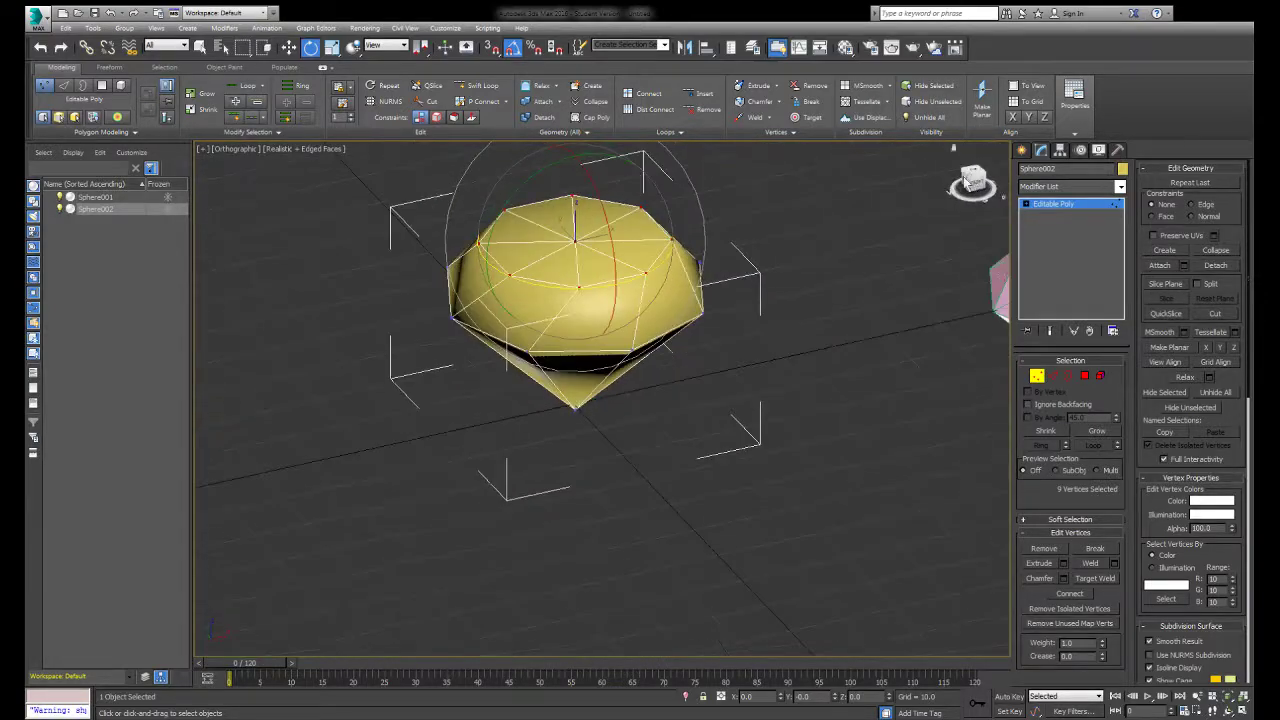
left_click(1084, 376)
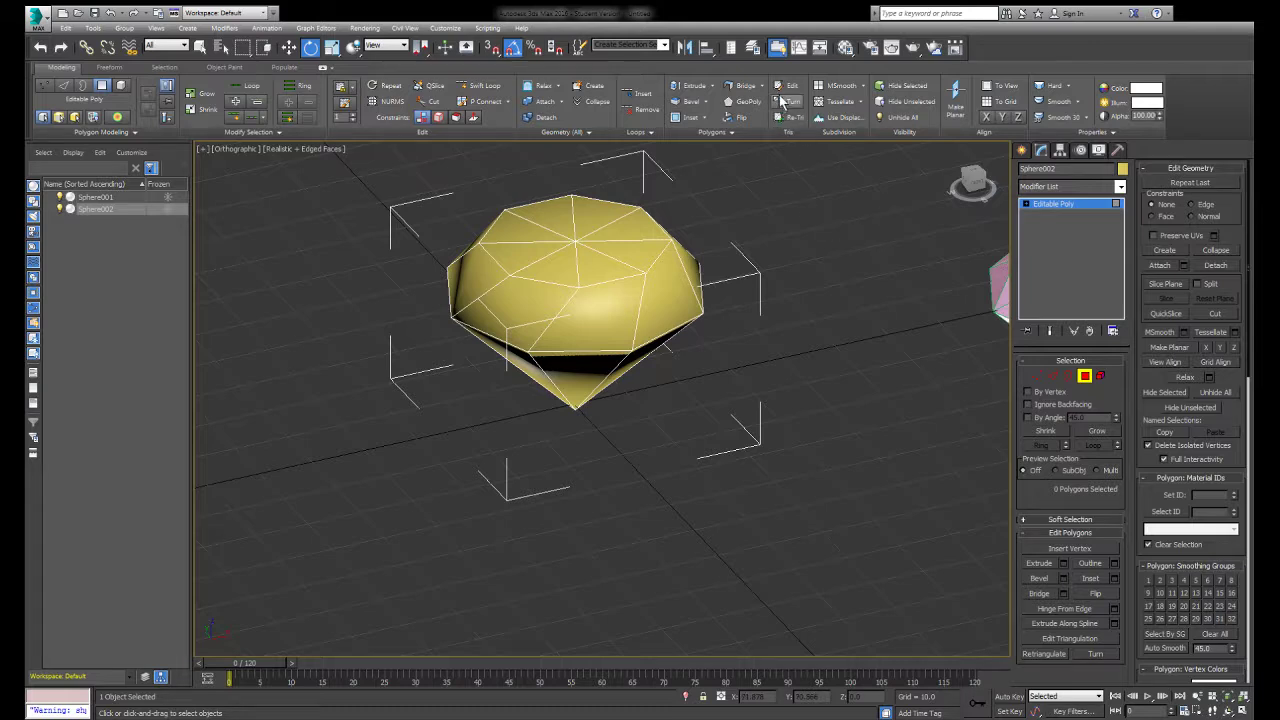
left_click(788, 104)
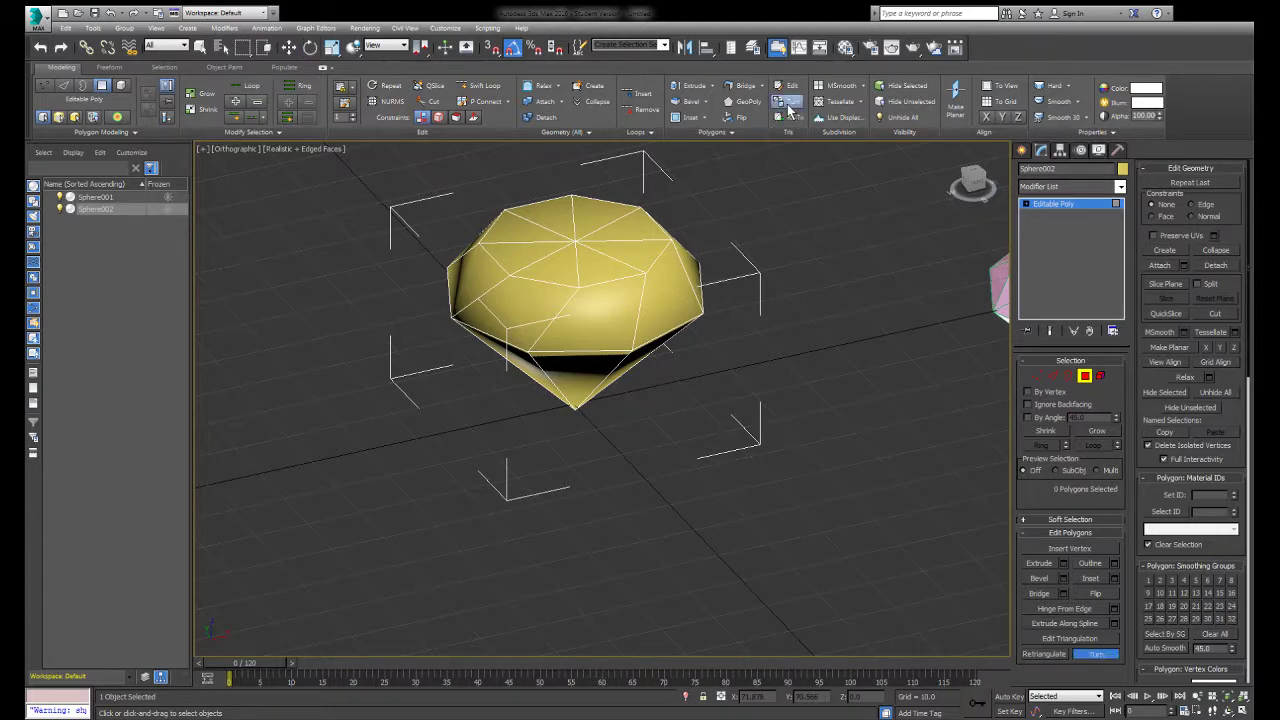
left_click_drag(975, 186, 951, 210)
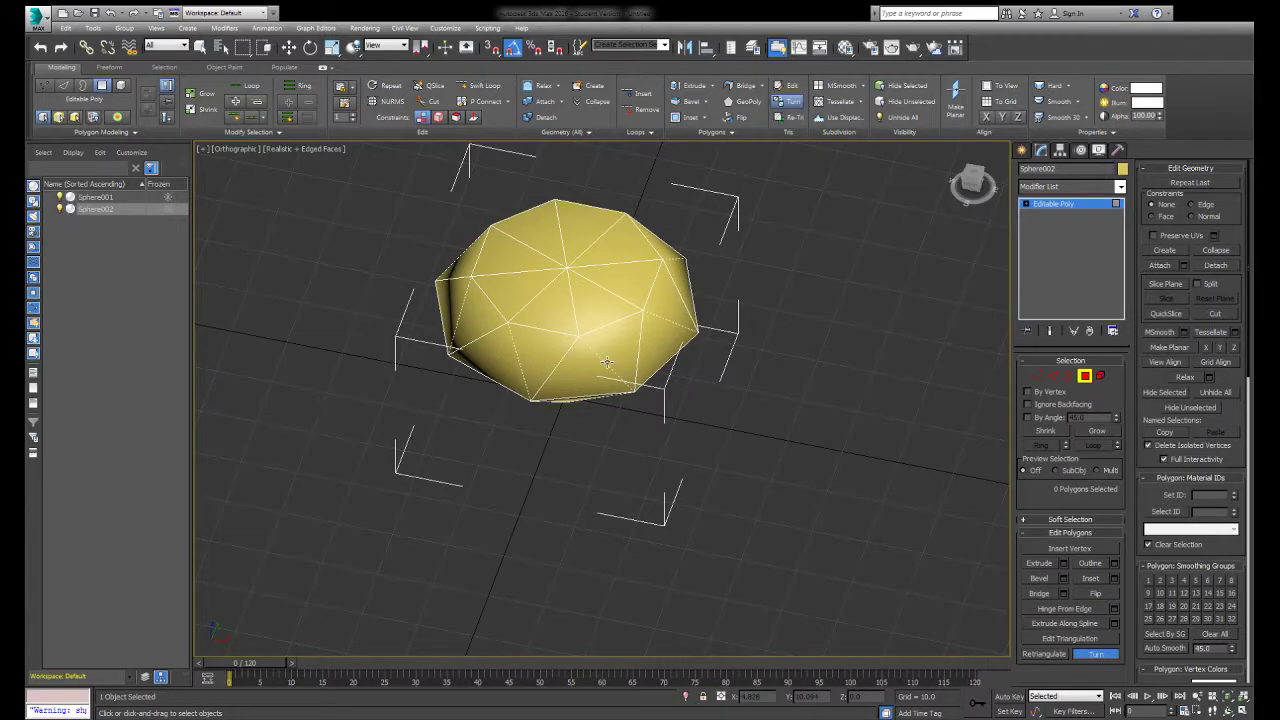
left_click(580, 360)
mouse_move(971, 186)
left_mouse_down()
mouse_move(987, 173)
mouse_move(967, 188)
mouse_move(982, 211)
left_mouse_up()
middle_click_drag(982, 220, 800, 235)
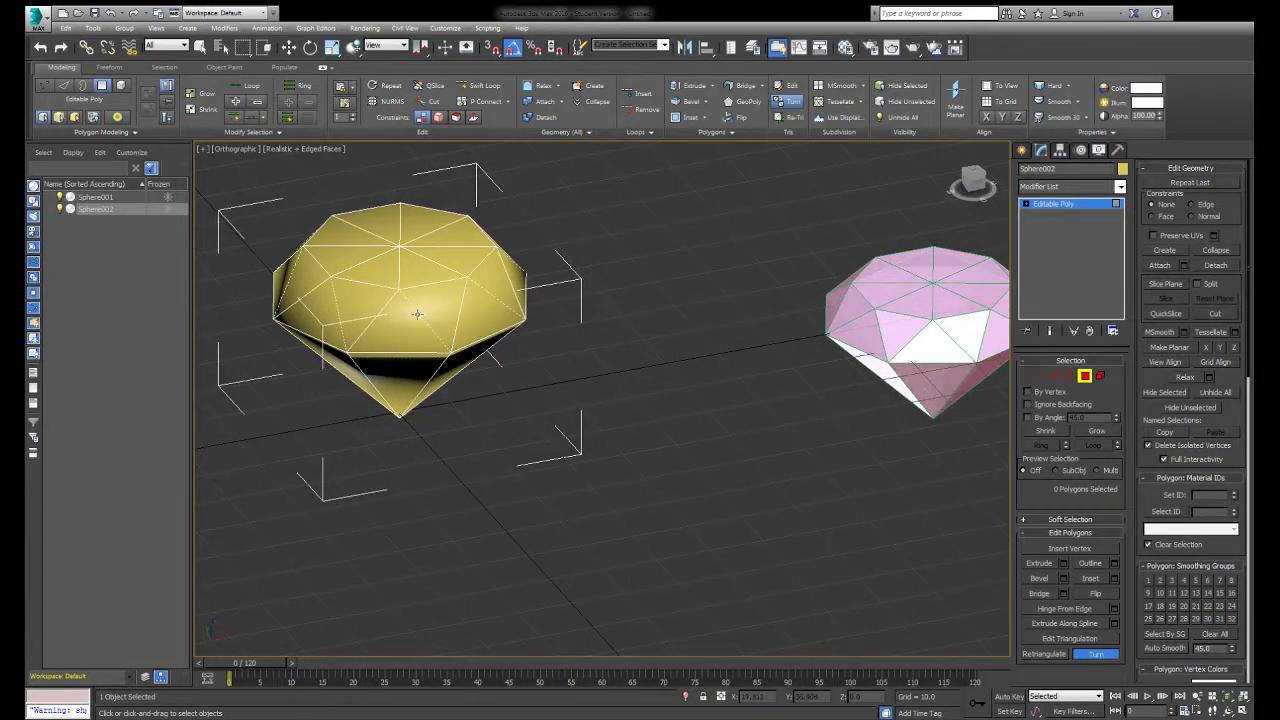
left_click(340, 312)
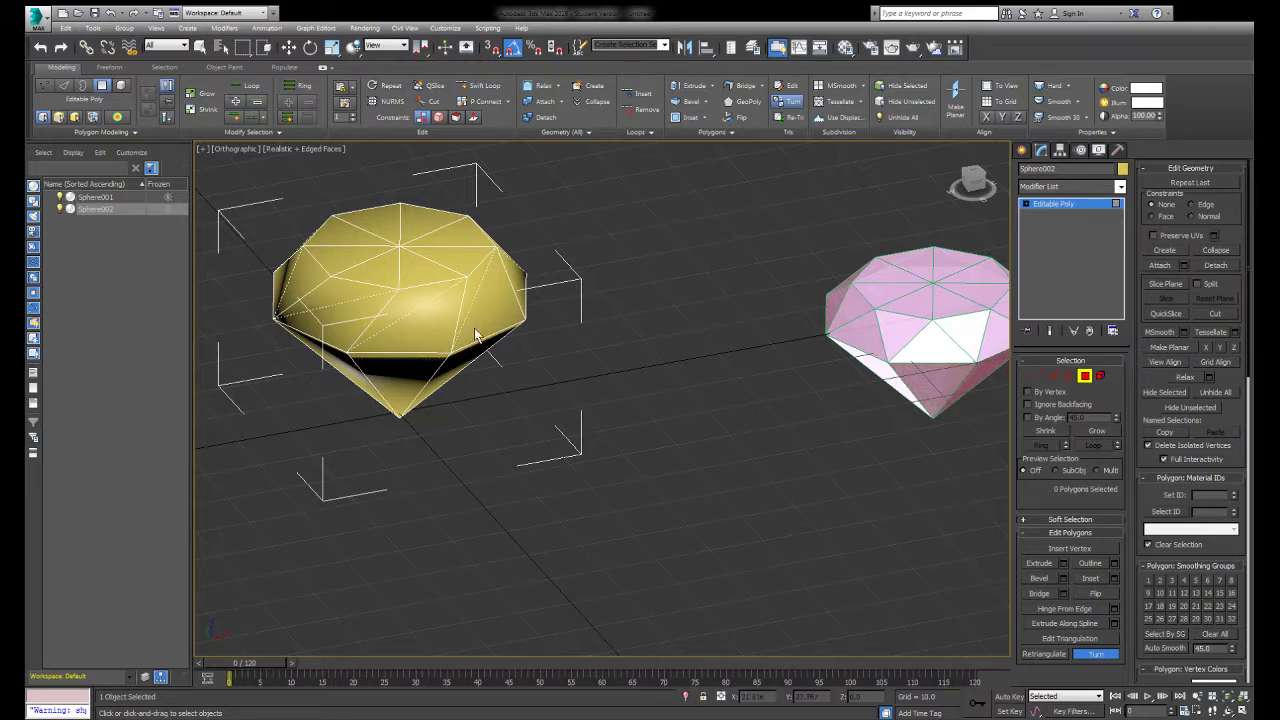
left_click_drag(972, 183, 745, 197)
middle_click_drag(745, 197, 887, 216)
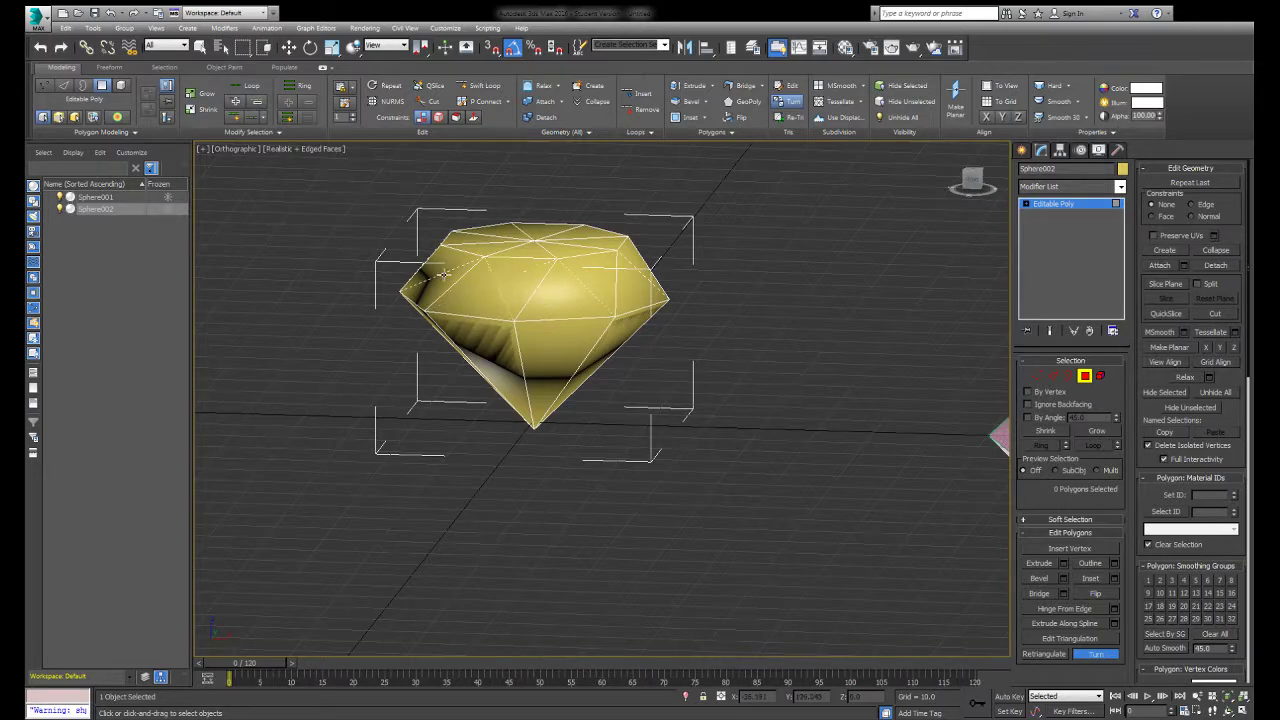
left_click(487, 286)
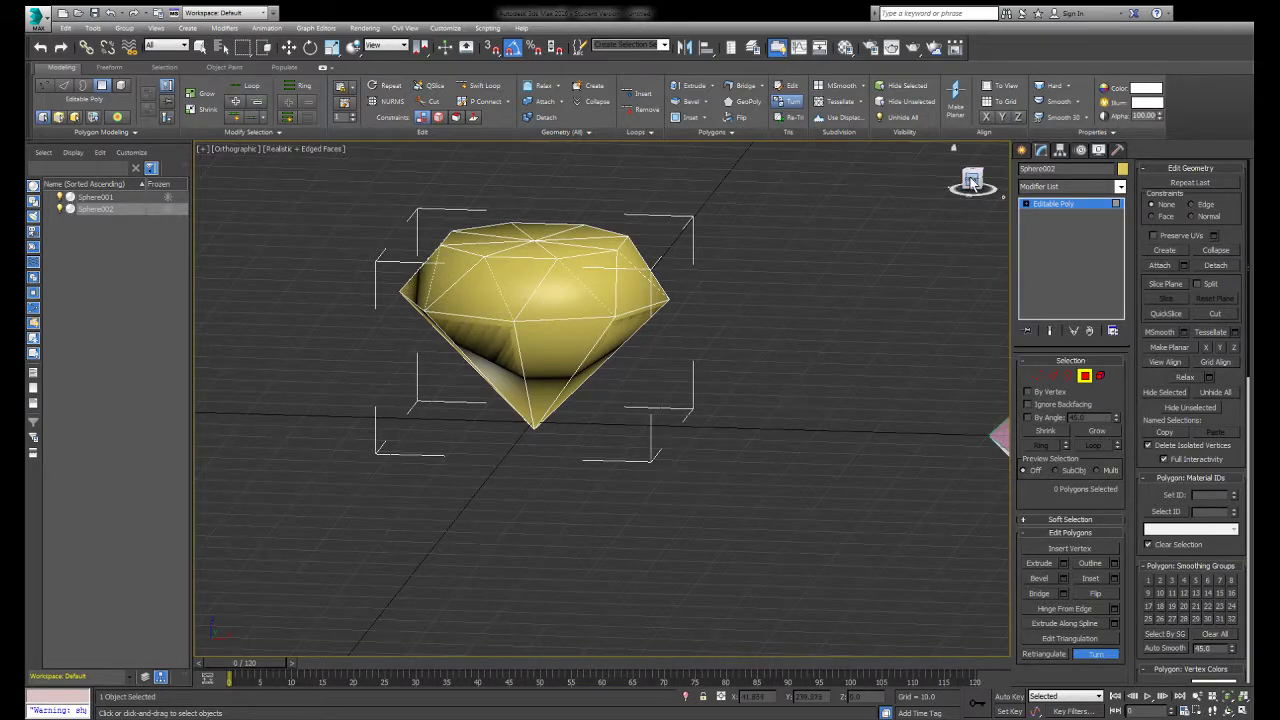
Select all vertices of the diamond and connect them, splitting the crown quads into triangular facets.
mouse_move(972, 181)
left_mouse_down()
mouse_move(1102, 212)
mouse_move(1000, 184)
mouse_move(973, 190)
left_mouse_up()
left_click(1037, 374)
key("ctrl+a")
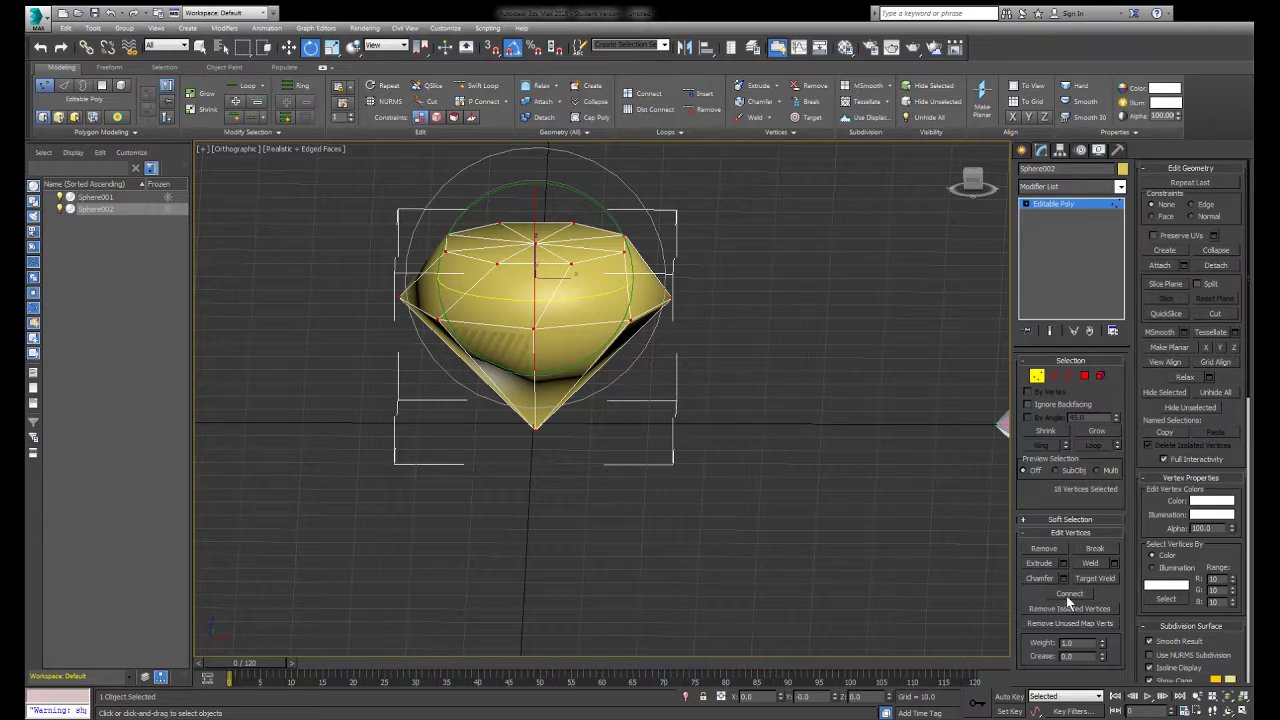
left_click(1067, 597)
left_click(856, 514)
mouse_move(977, 182)
left_mouse_down()
mouse_move(1003, 190)
mouse_move(990, 168)
mouse_move(980, 186)
left_mouse_up()
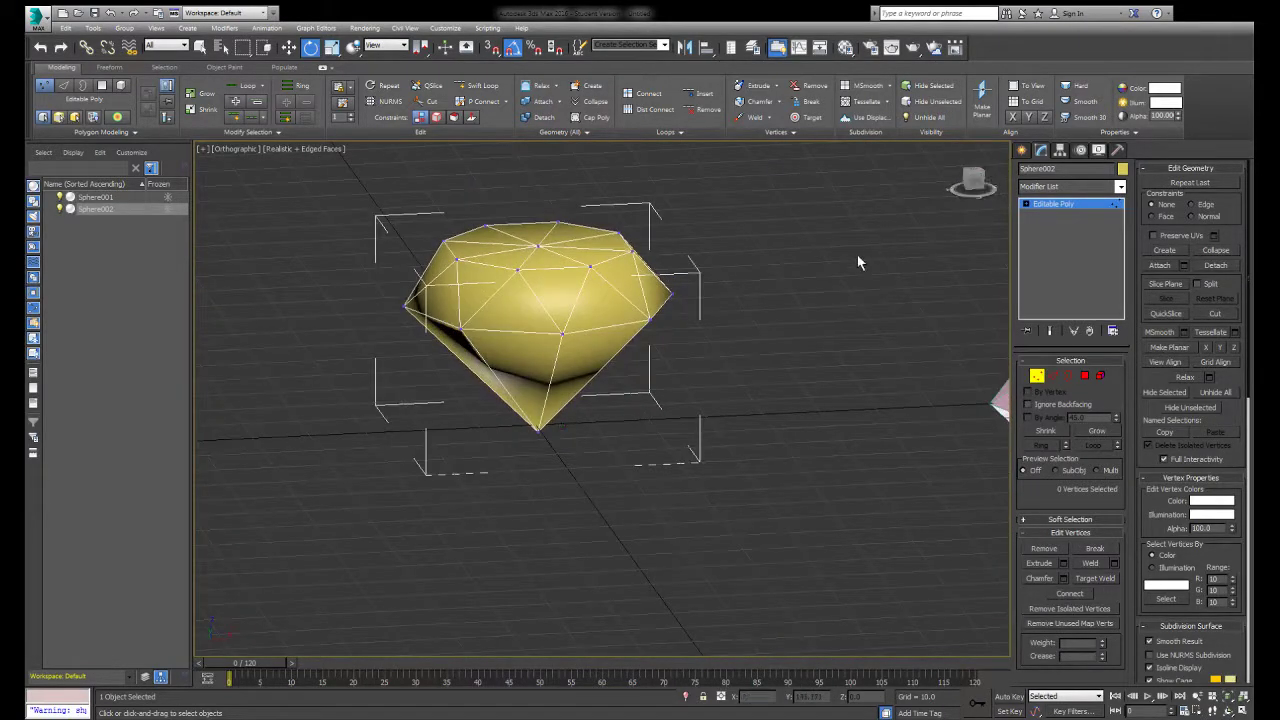
Hide the edge overlay on the shaded diamond and select its whole element.
key("F3")
key("F3")
key("F4")
middle_click_drag(817, 326, 772, 343)
scroll(778, 346, "up", 3)
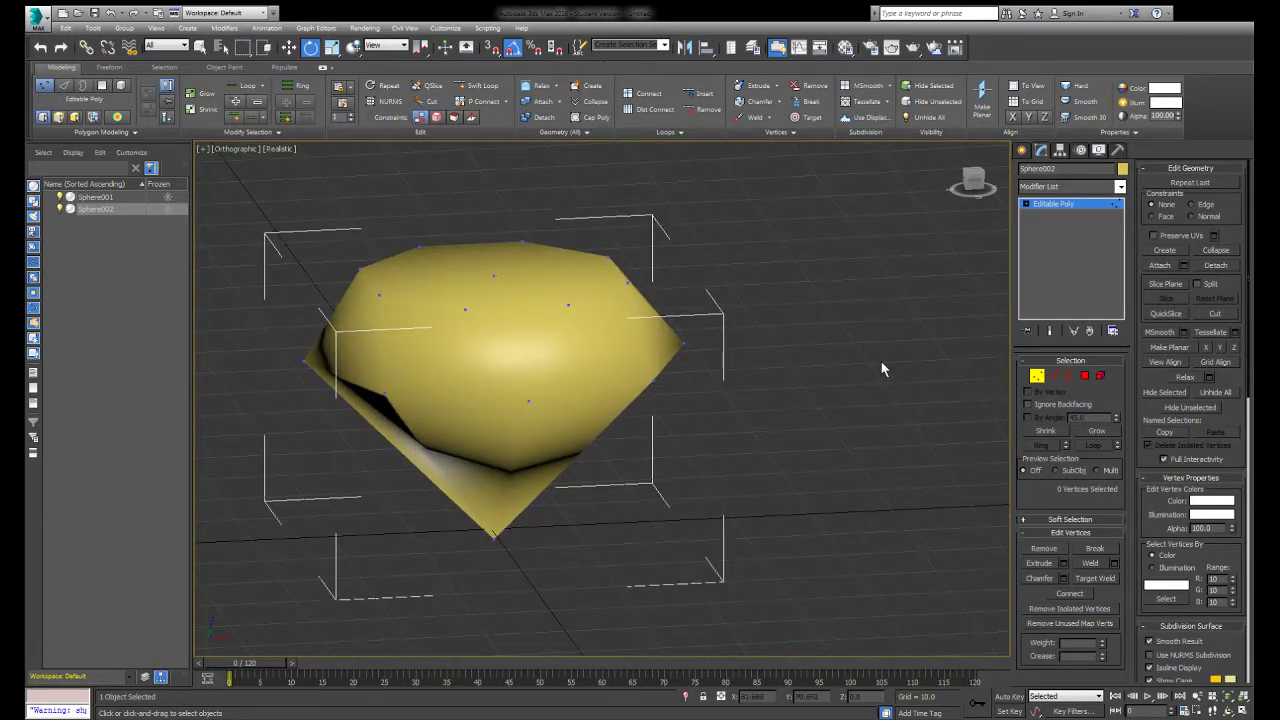
left_click(1099, 377)
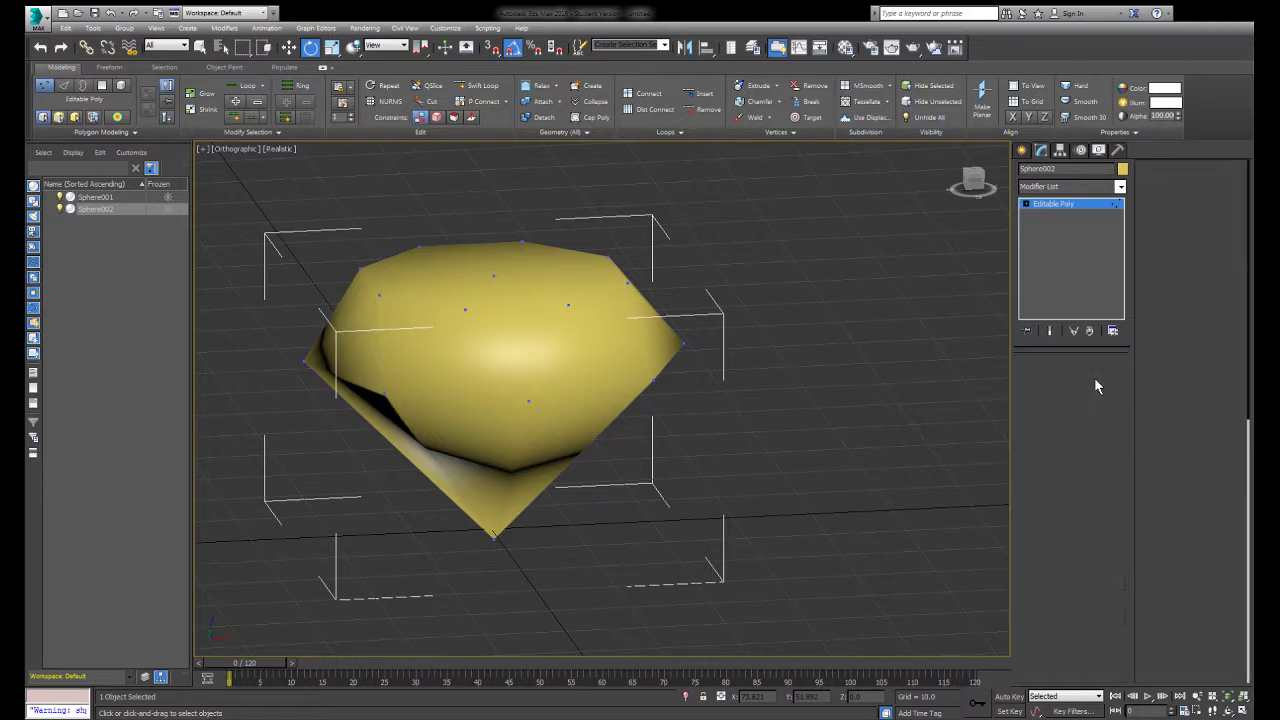
left_click(622, 363)
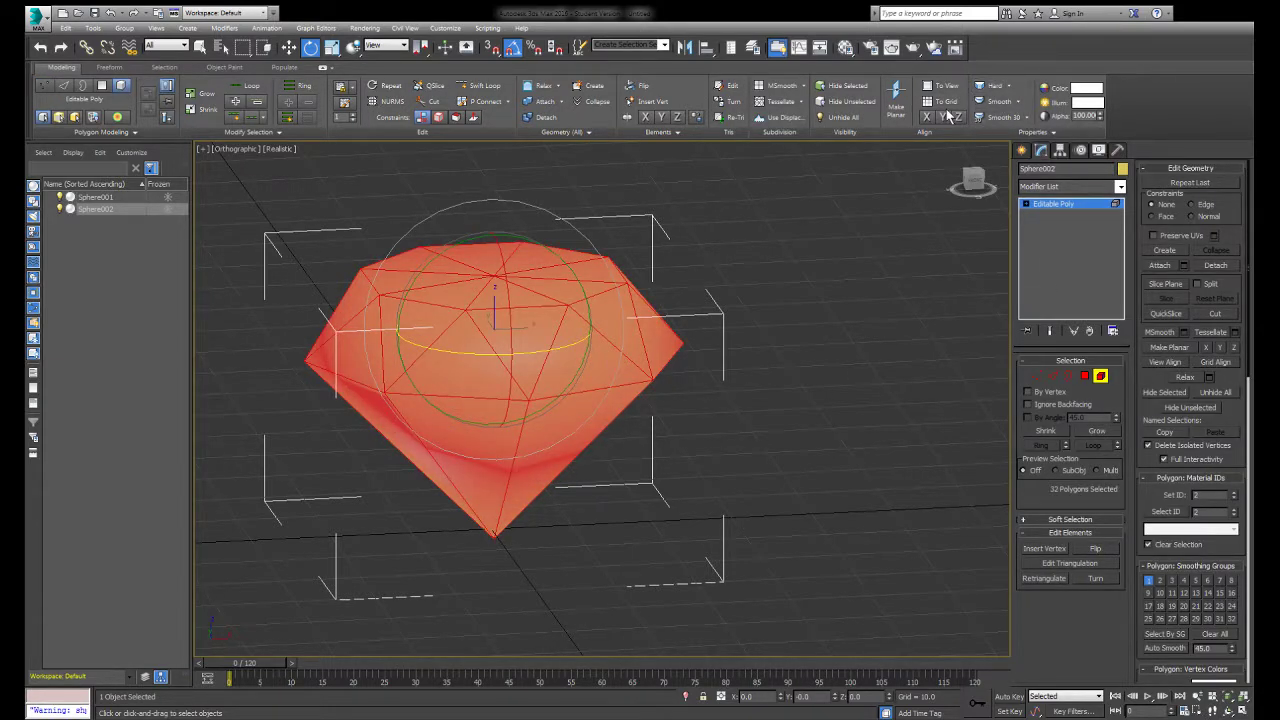
Select every edge of the diamond in wireframe, make them all hard, and return to the shaded view.
left_click(1053, 378)
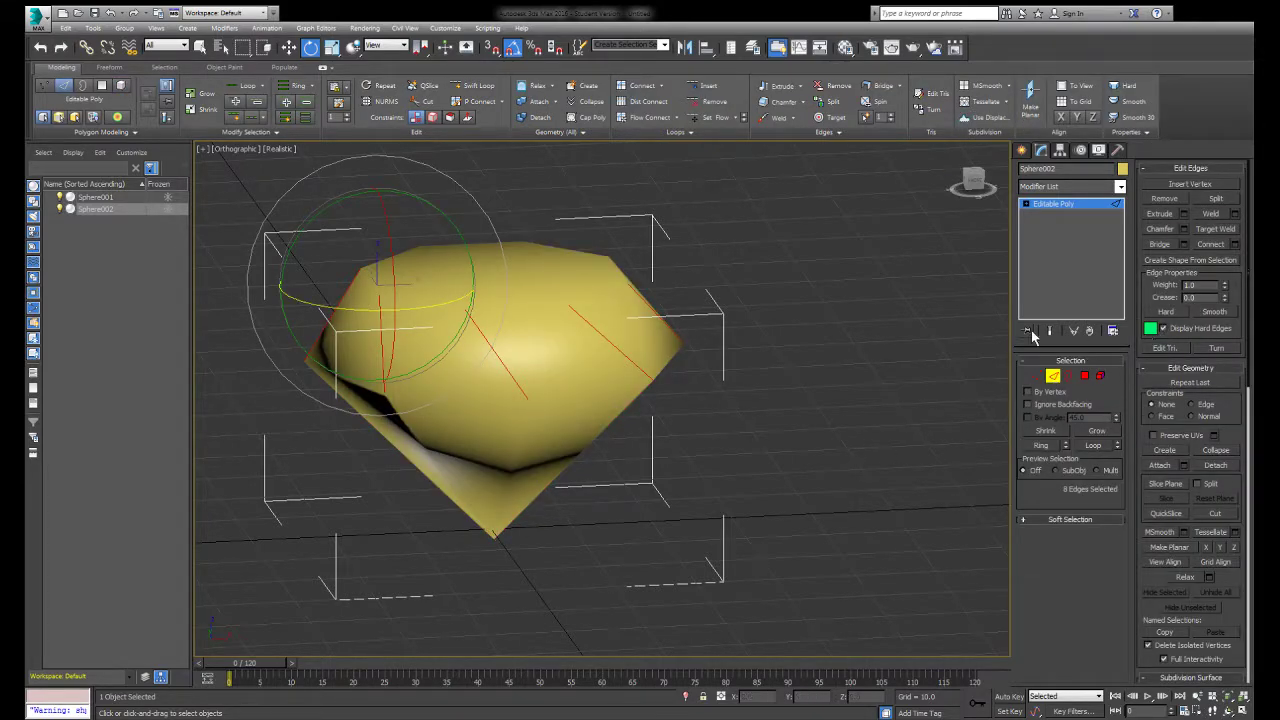
key("F3")
left_click(798, 332)
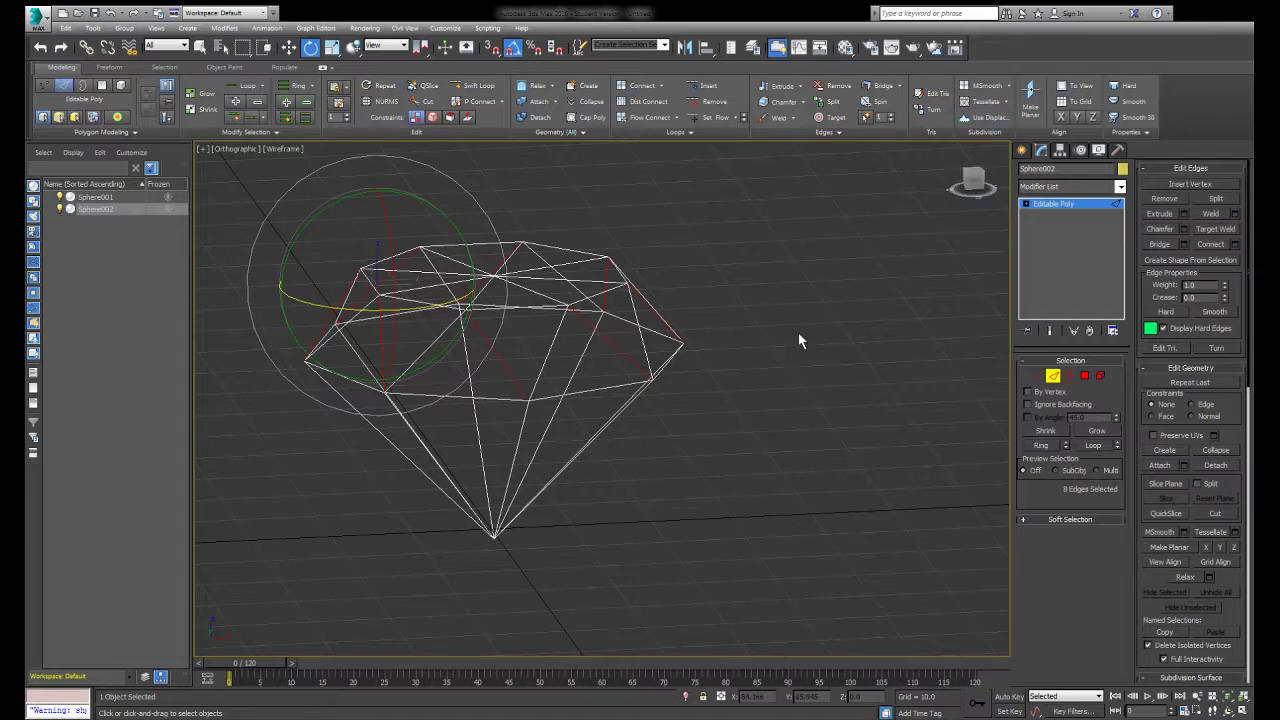
middle_click_drag(798, 332, 840, 363, "alt")
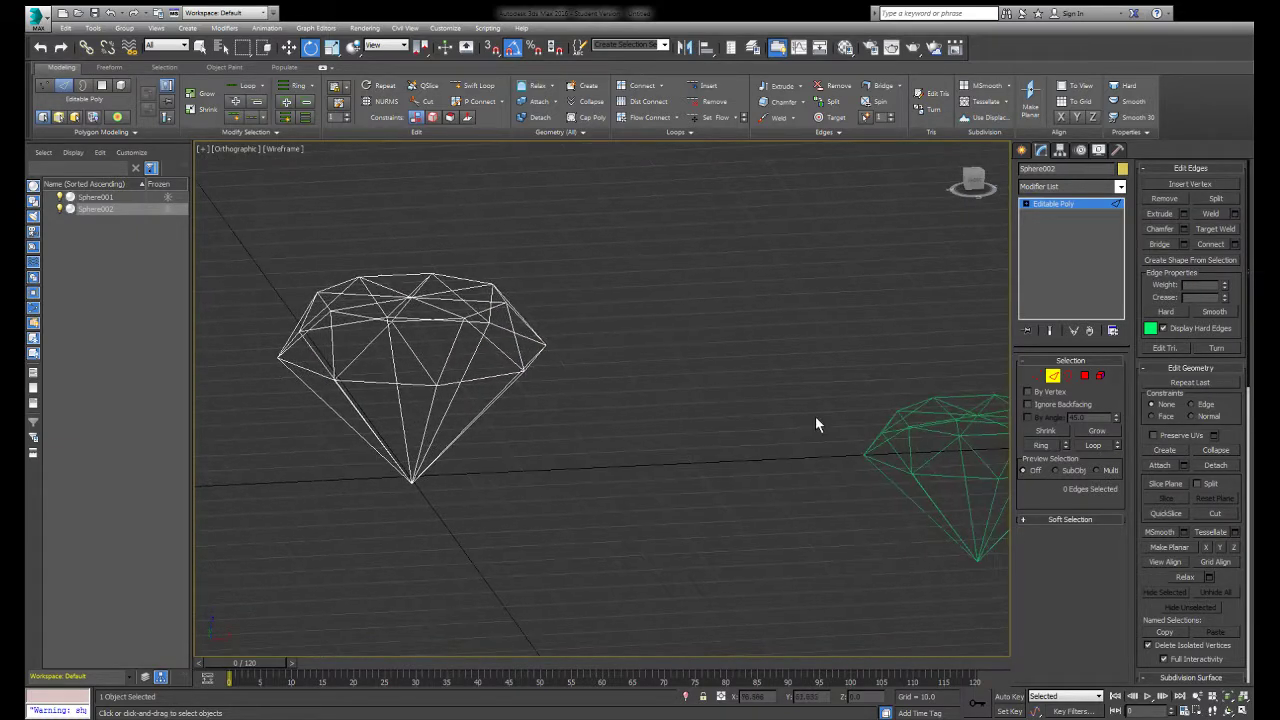
middle_click_drag(817, 417, 670, 372)
key("z")
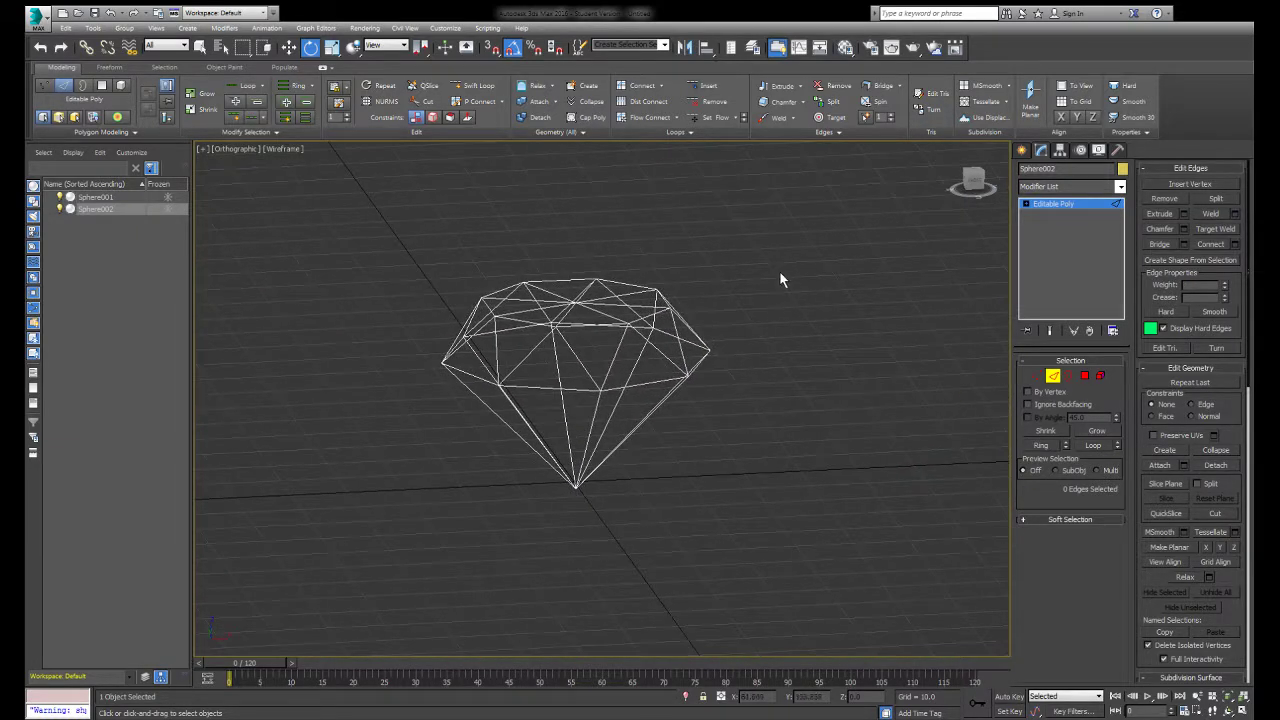
left_click_drag(340, 508, 340, 505)
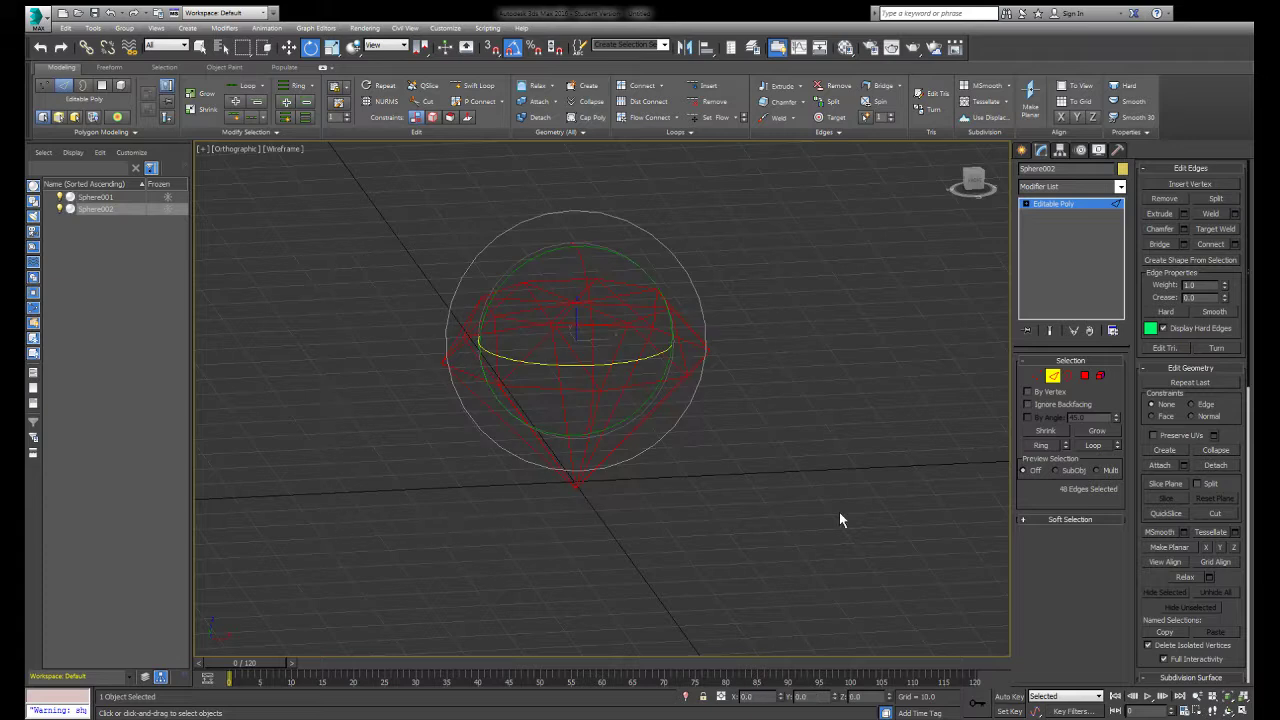
left_click(1122, 90)
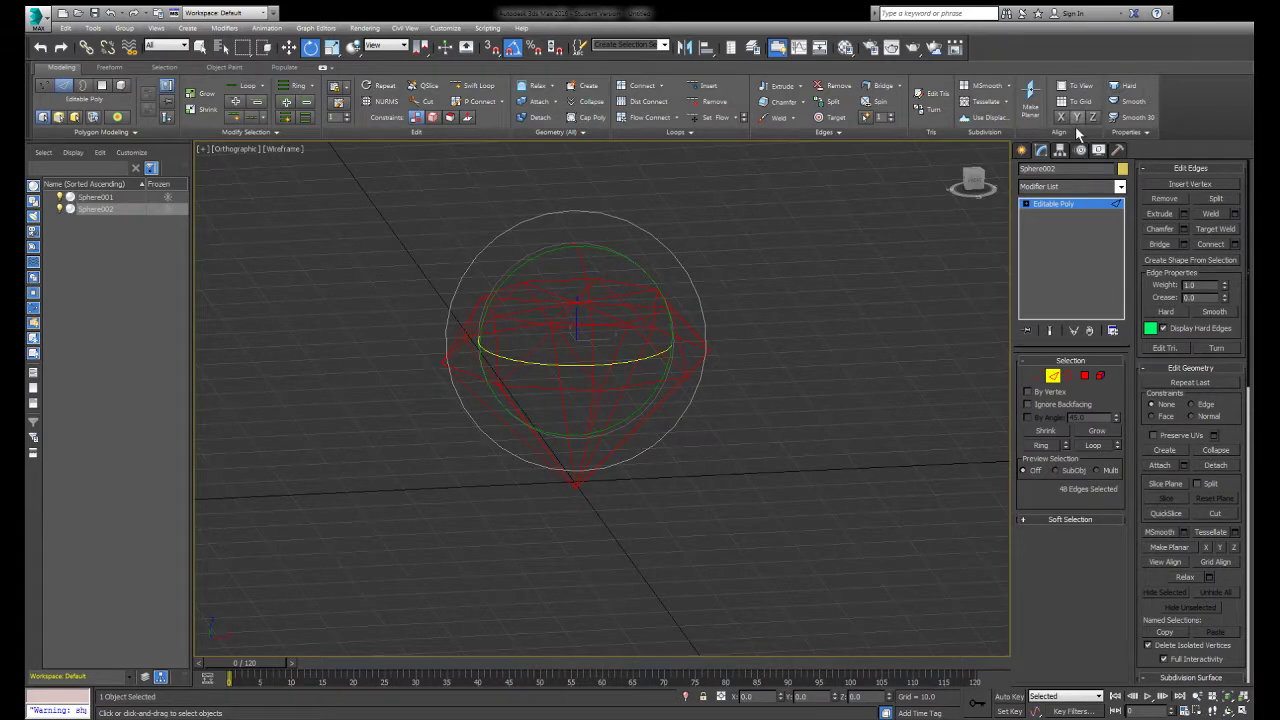
left_click(900, 364)
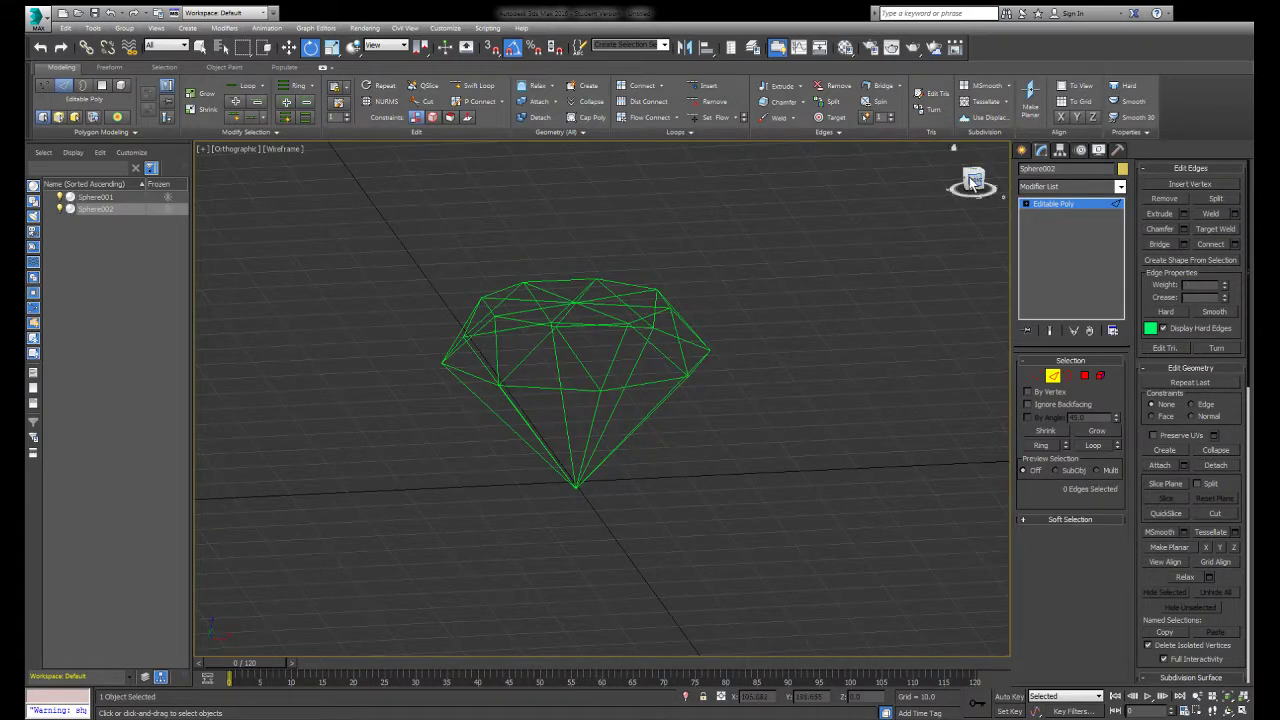
key("F3")
Turn off the display of hard edges and view the shaded diamond from the front.
mouse_move(971, 183)
left_mouse_down()
mouse_move(945, 196)
mouse_move(908, 186)
mouse_move(892, 200)
left_mouse_up()
left_click(1164, 330)
mouse_move(972, 182)
left_mouse_down()
mouse_move(1000, 186)
mouse_move(968, 168)
mouse_move(958, 188)
mouse_move(970, 168)
mouse_move(972, 182)
left_mouse_up()
left_click(973, 183)
middle_click_drag(812, 282, 855, 302)
Apply a blue-violet material to the diamond through the material editor and inspect its facets beside the pink diamond.
left_click(849, 49)
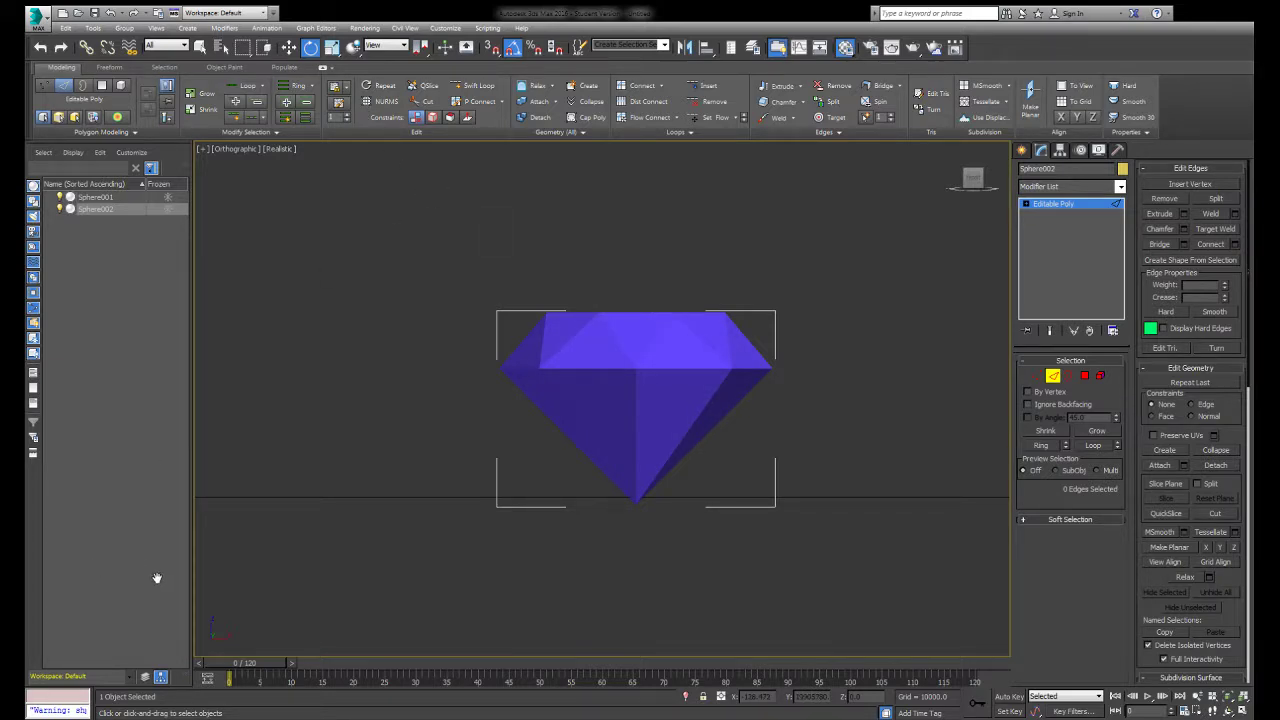
left_click(149, 516)
mouse_move(976, 182)
left_mouse_down()
mouse_move(900, 232)
mouse_move(840, 208)
mouse_move(885, 196)
mouse_move(935, 216)
mouse_move(978, 198)
left_mouse_up()
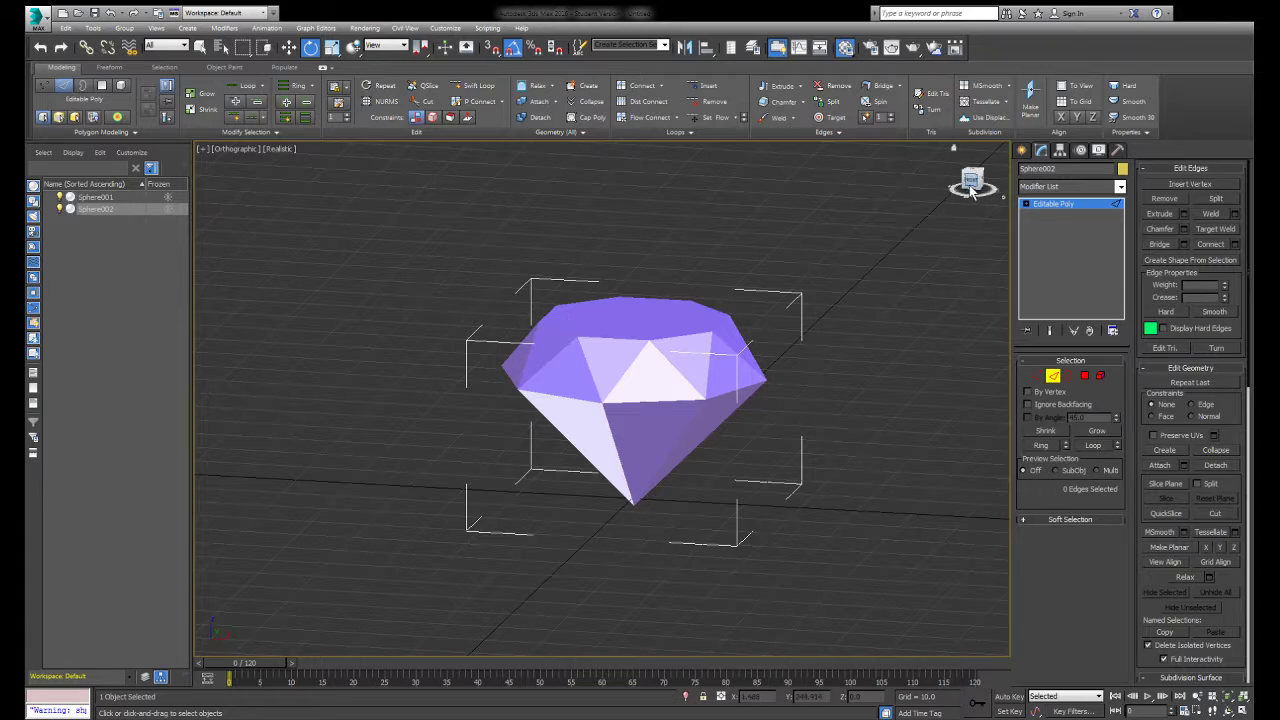
left_click_drag(971, 191, 947, 205)
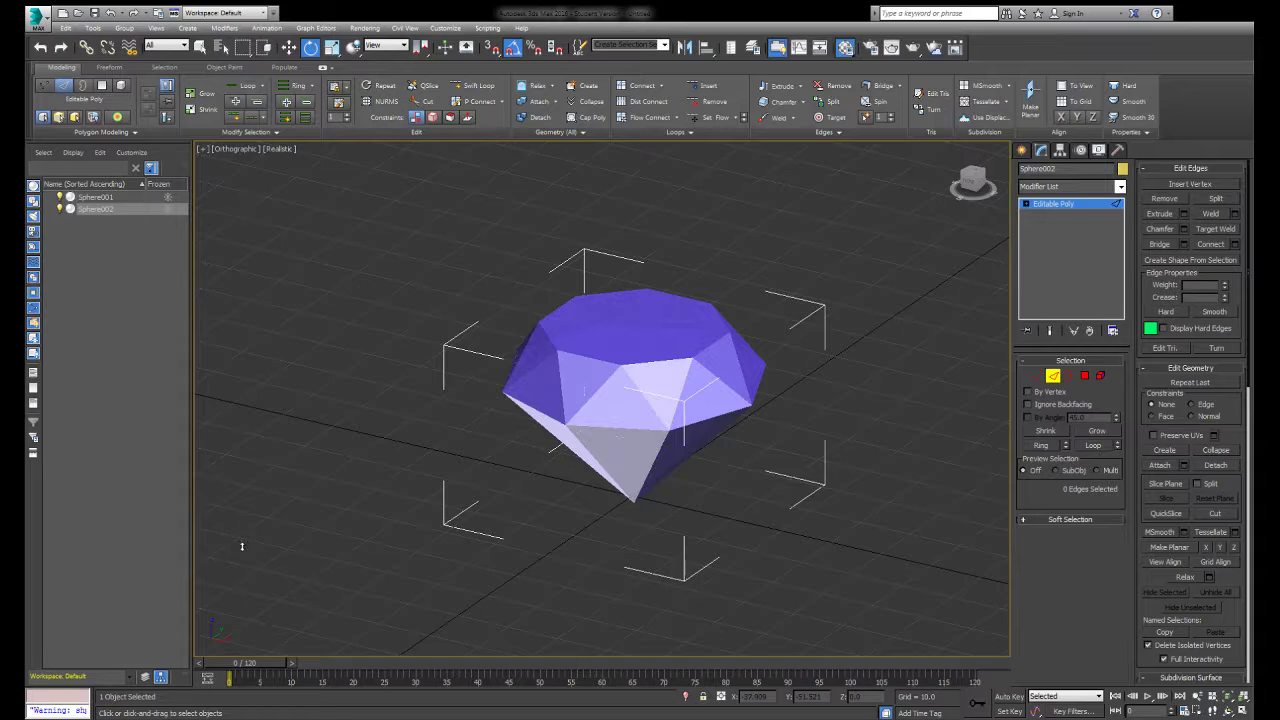
left_click(977, 184)
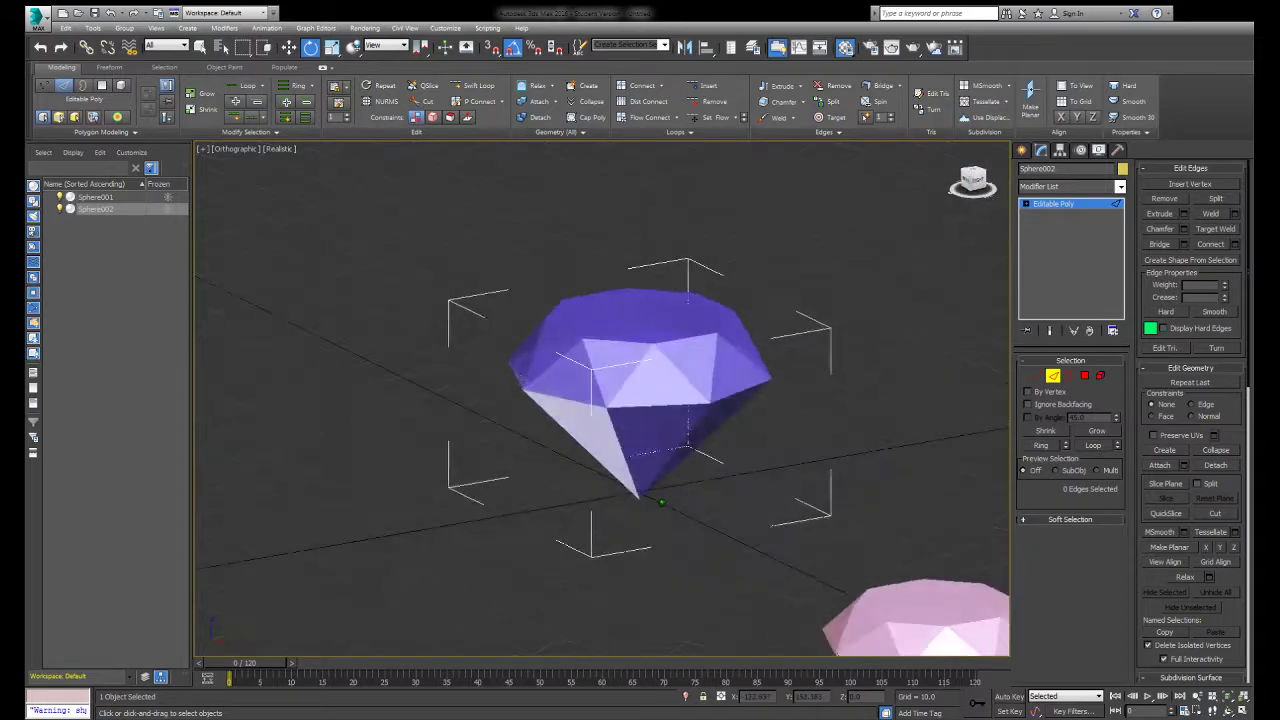
mouse_move(977, 184)
left_mouse_down()
mouse_move(942, 208)
mouse_move(975, 206)
left_mouse_up()
scroll(565, 315, "down", 5)
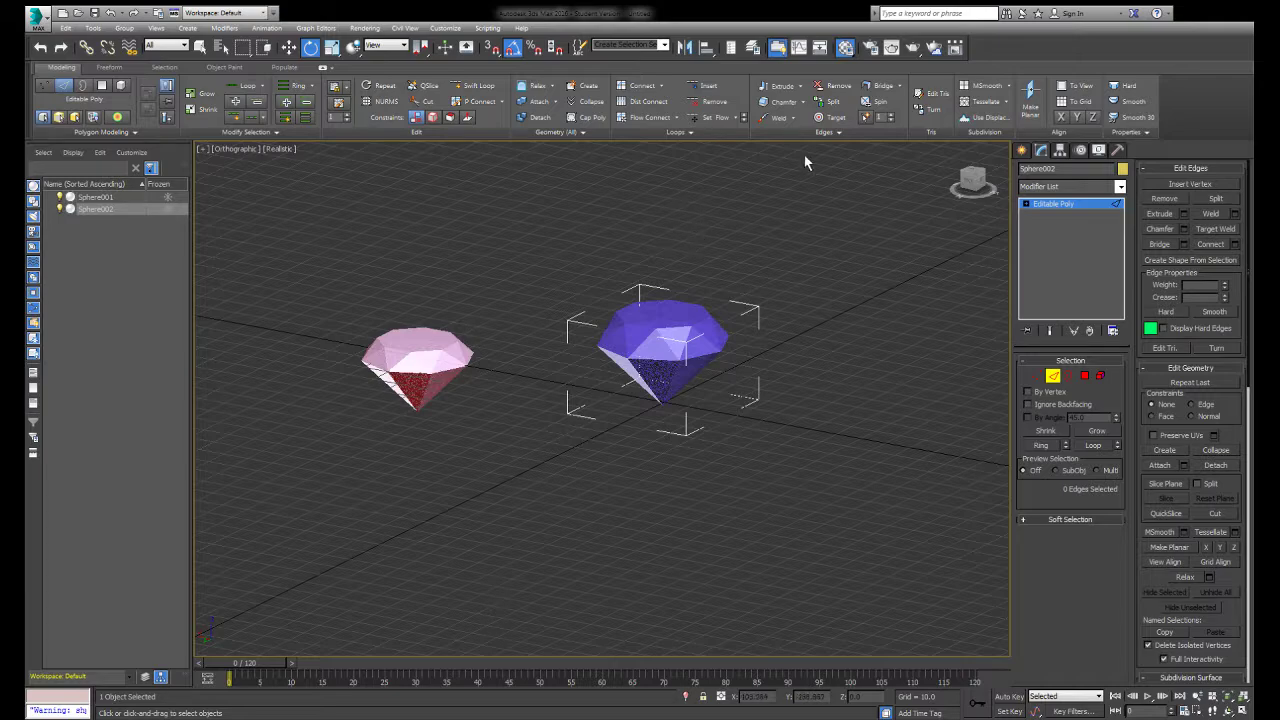
left_click_drag(974, 181, 1012, 174)
left_click_drag(885, 165, 851, 174)
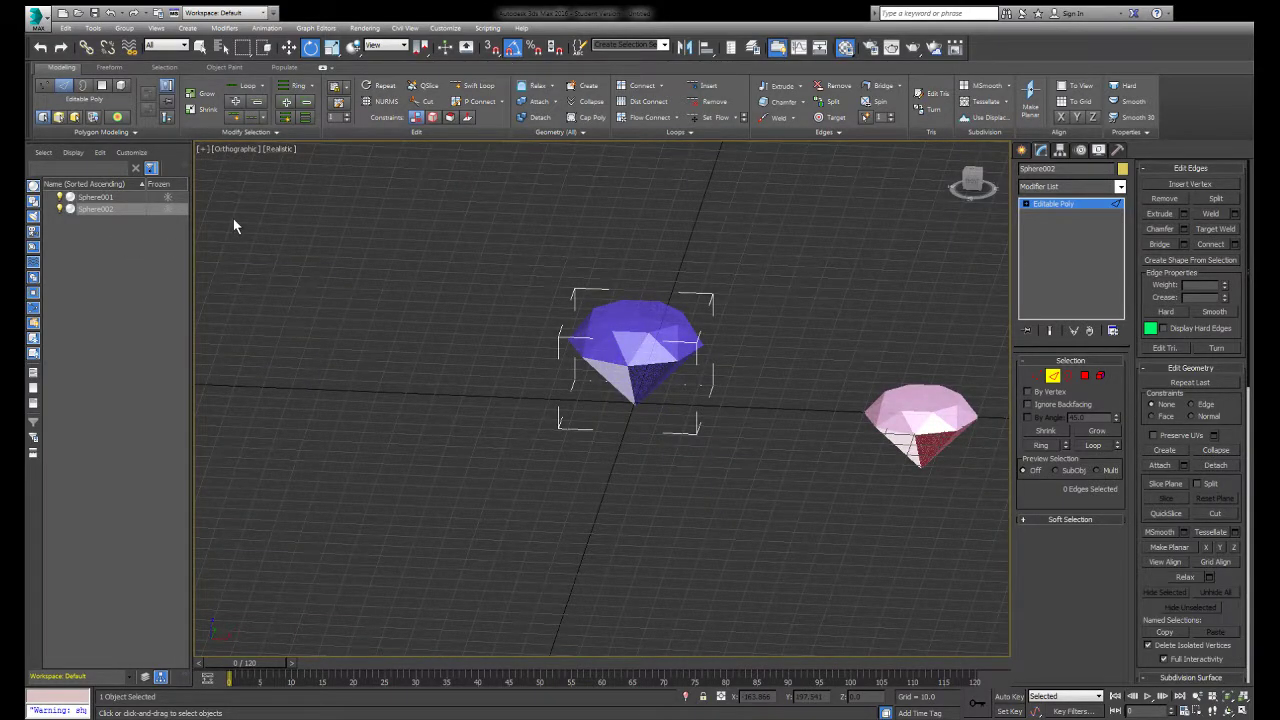
Leave edge editing and move the blue-violet diamond along X to about 100, above the pink diamond.
left_click(288, 47)
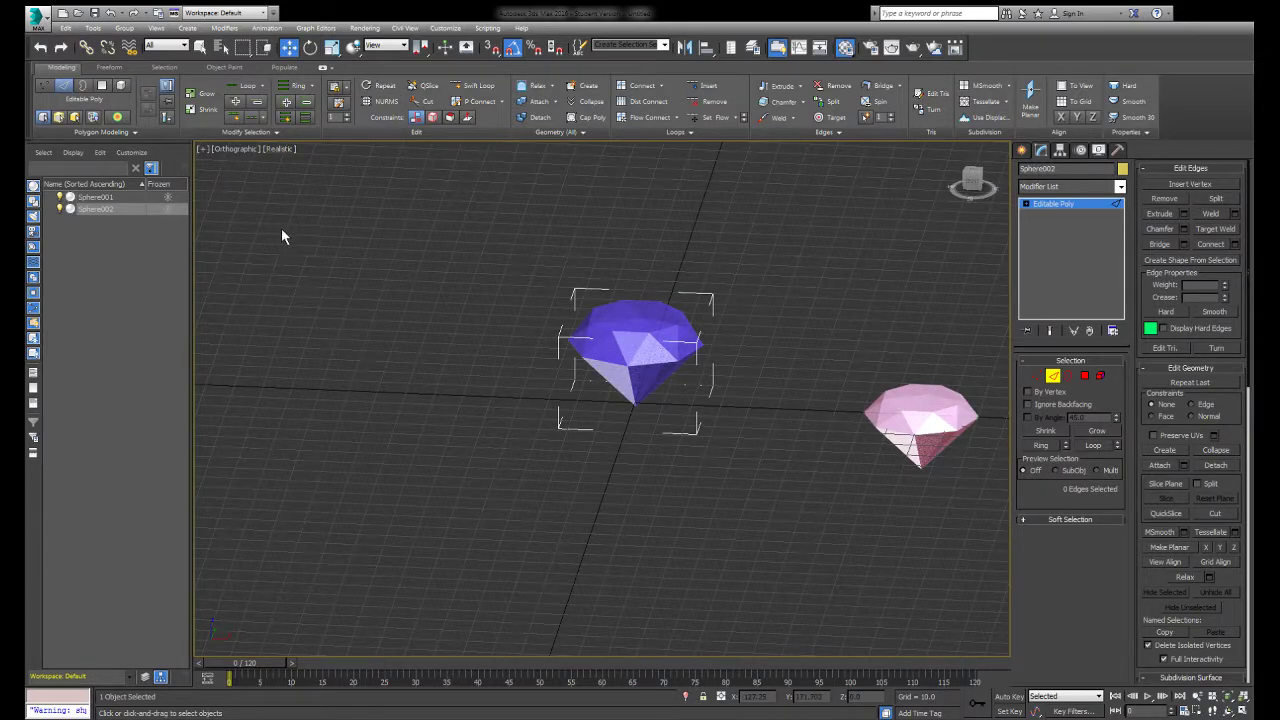
left_click(1053, 375)
left_click_drag(725, 365, 1009, 367)
Create a cylinder at the grid origin with a radius of about 19.5 and a height of about 59.3, with its edges shown.
left_click(1022, 150)
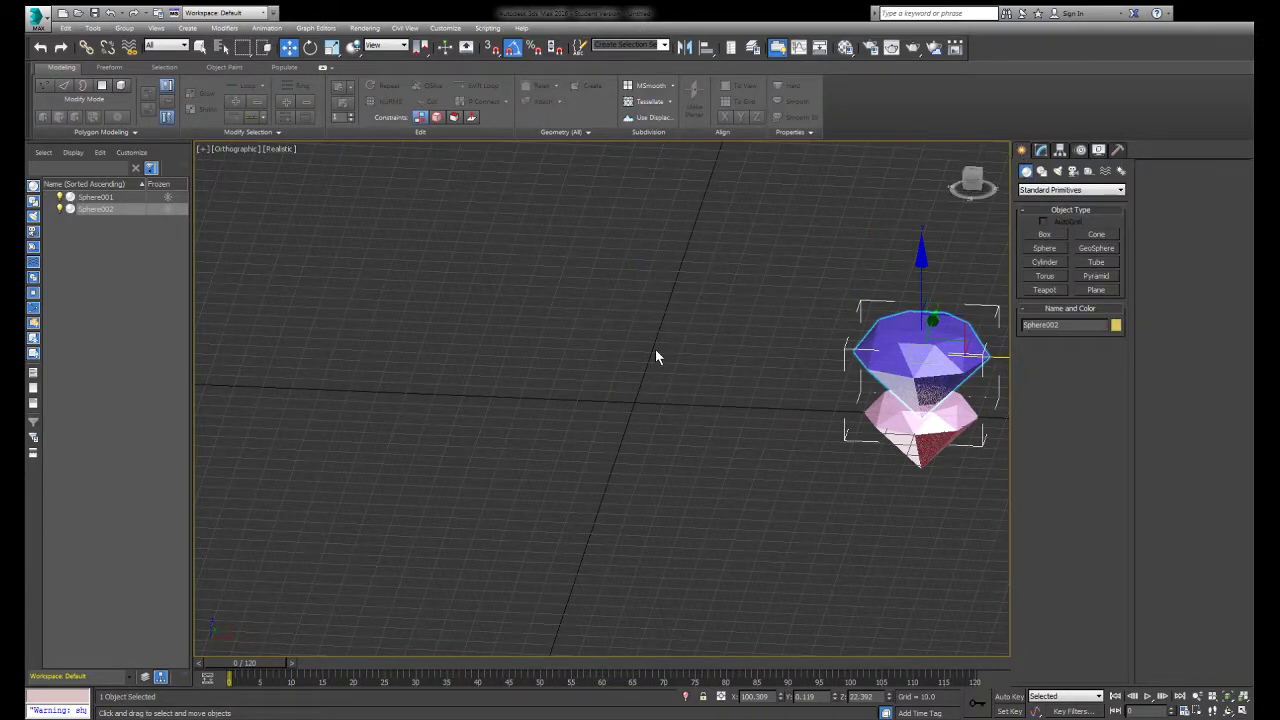
left_click(1044, 262)
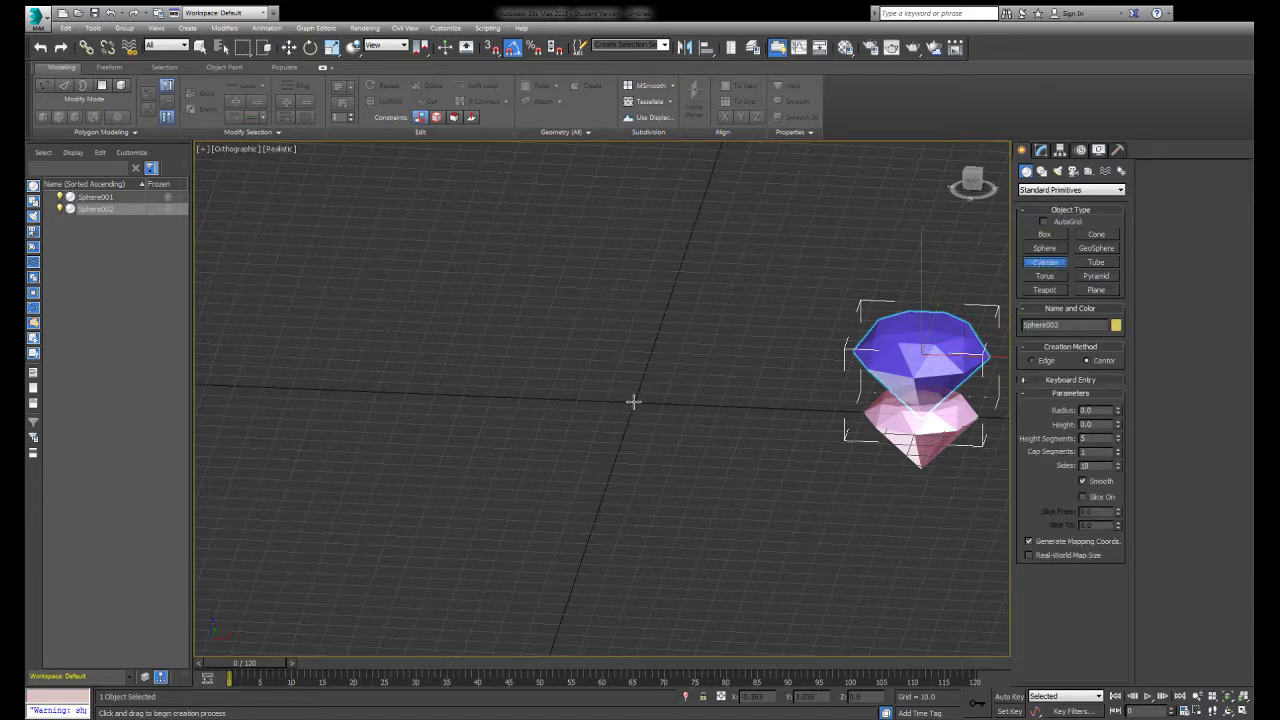
left_click_drag(634, 402, 585, 419)
left_click(600, 238)
mouse_move(1118, 425)
left_mouse_down()
mouse_move(1118, 437)
mouse_move(1118, 414)
left_mouse_up()
key("F4")
left_click_drag(1118, 410, 1120, 428)
Set the cylinder to 1 height segment and 9 sides.
left_click(1119, 441)
left_click(1119, 441)
left_click_drag(1119, 454, 1120, 477)
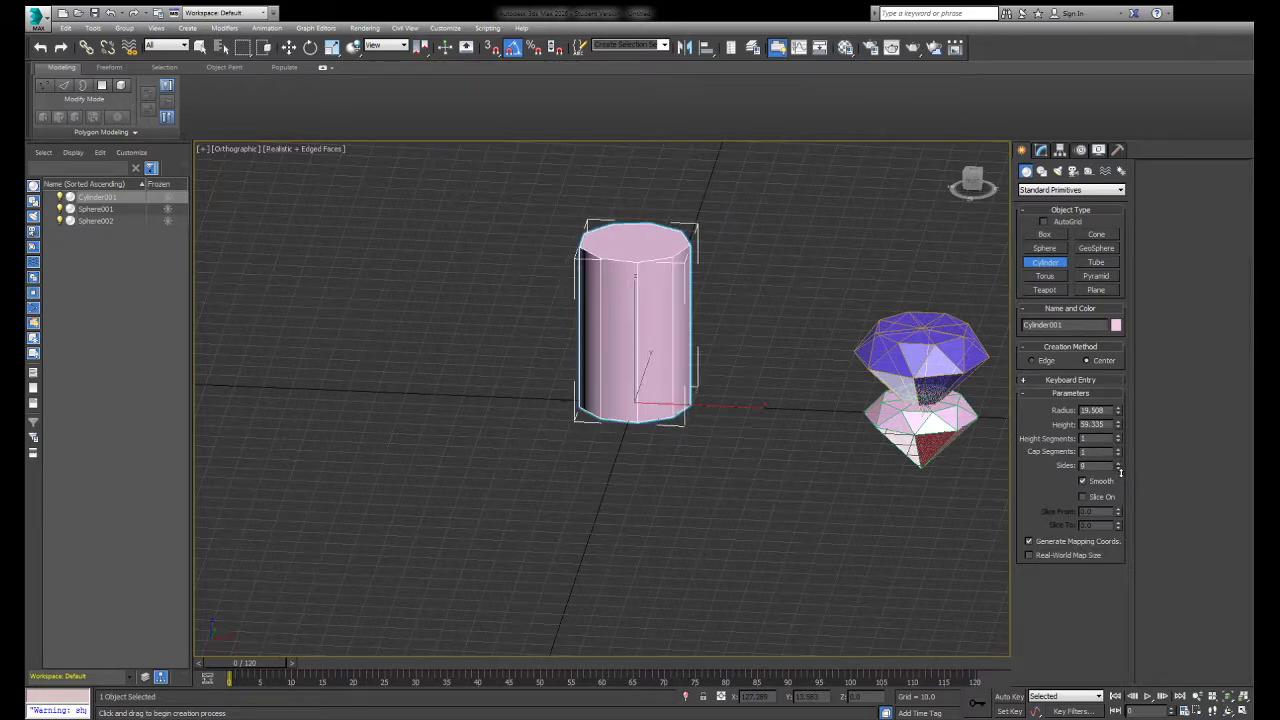
middle_click_drag(669, 342, 689, 411)
scroll(730, 399, "up", 3)
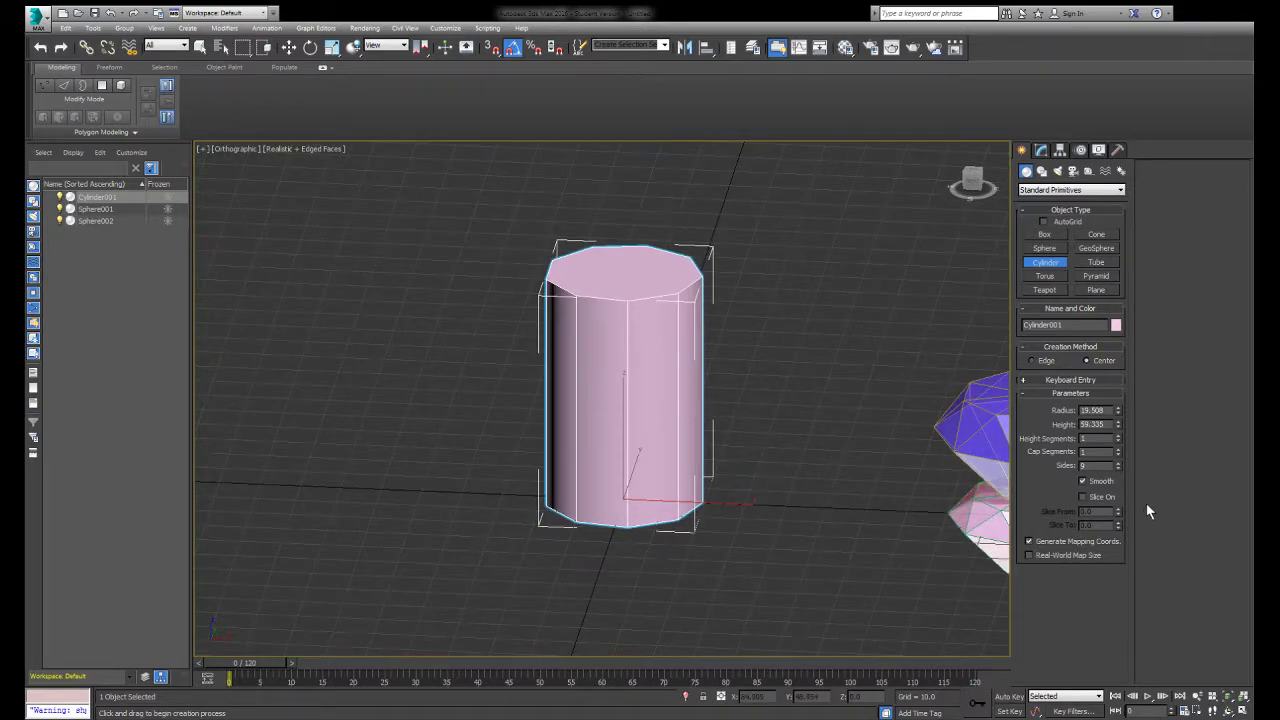
left_click(1120, 468)
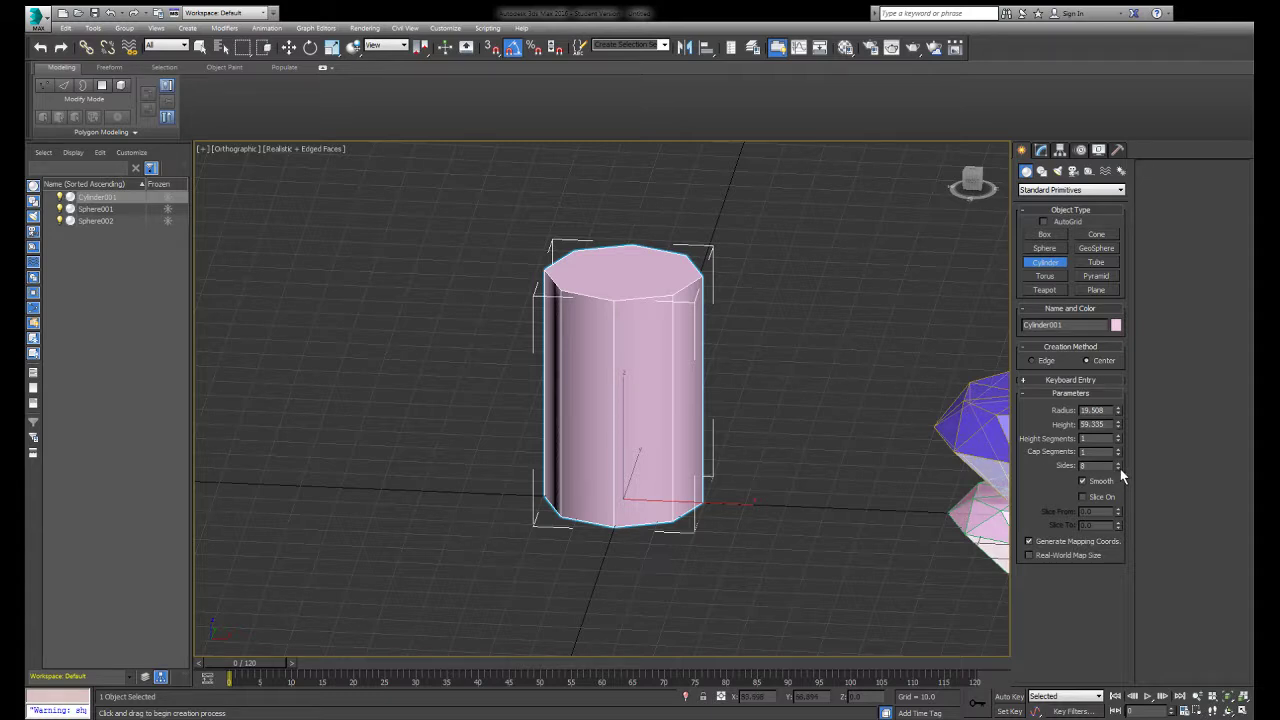
left_click(1119, 469)
left_click(1119, 463)
left_click(1118, 462)
left_click(1118, 462)
left_click(1119, 468)
left_click(1040, 149)
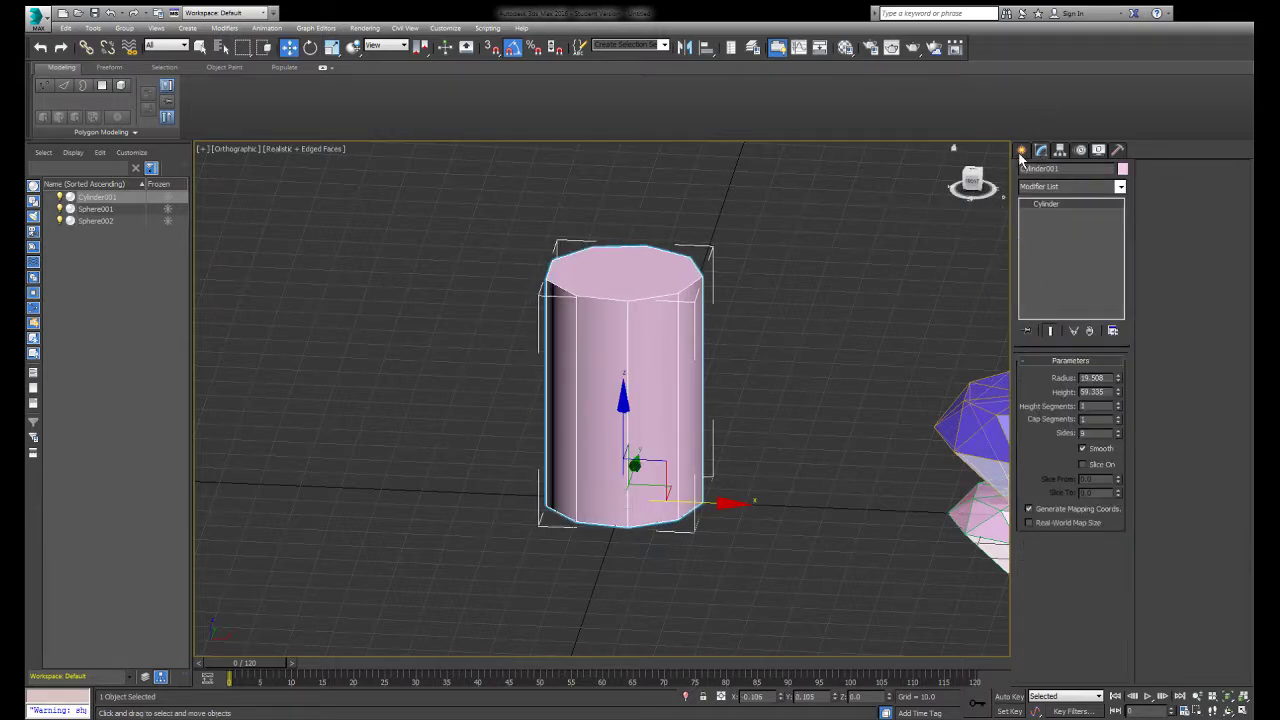
left_click(1021, 149)
key("F4")
key("F3")
key("F3")
key("F3")
key("F3")
key("F4")
Set the cylinder's cap segments to 2.
left_click(1040, 149)
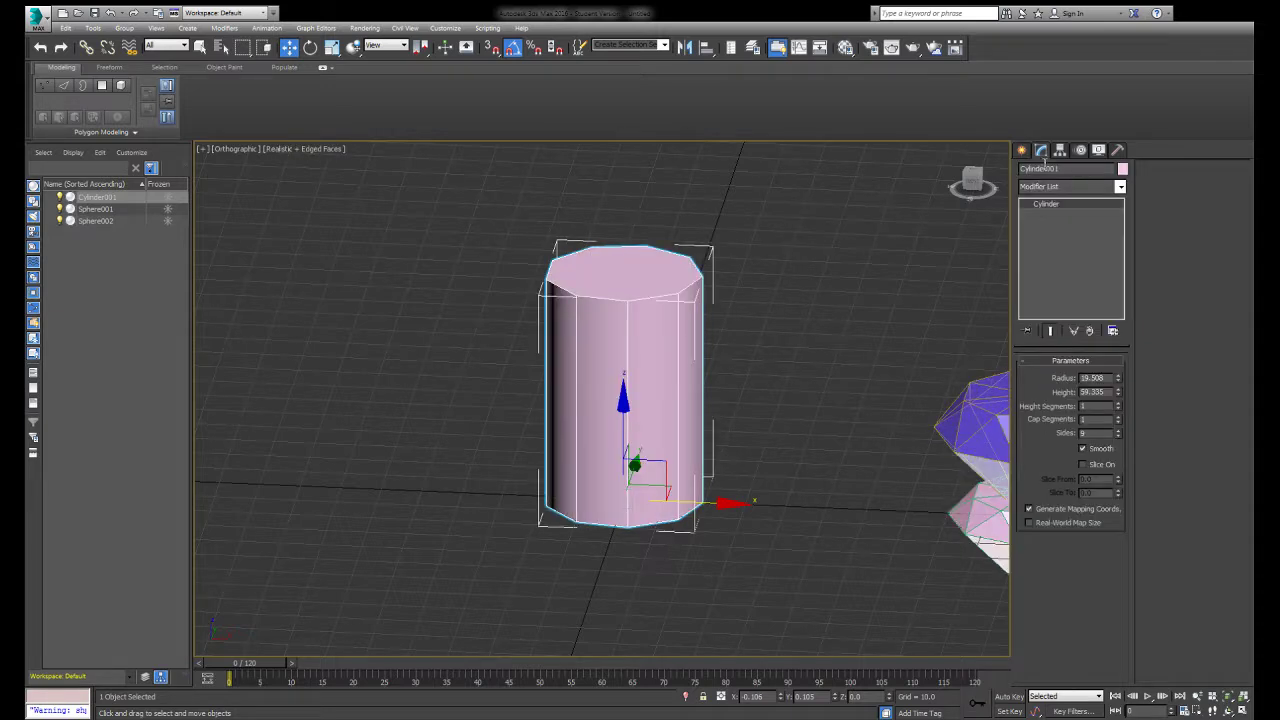
left_click(1117, 417)
left_click(1119, 423)
left_click(1119, 416)
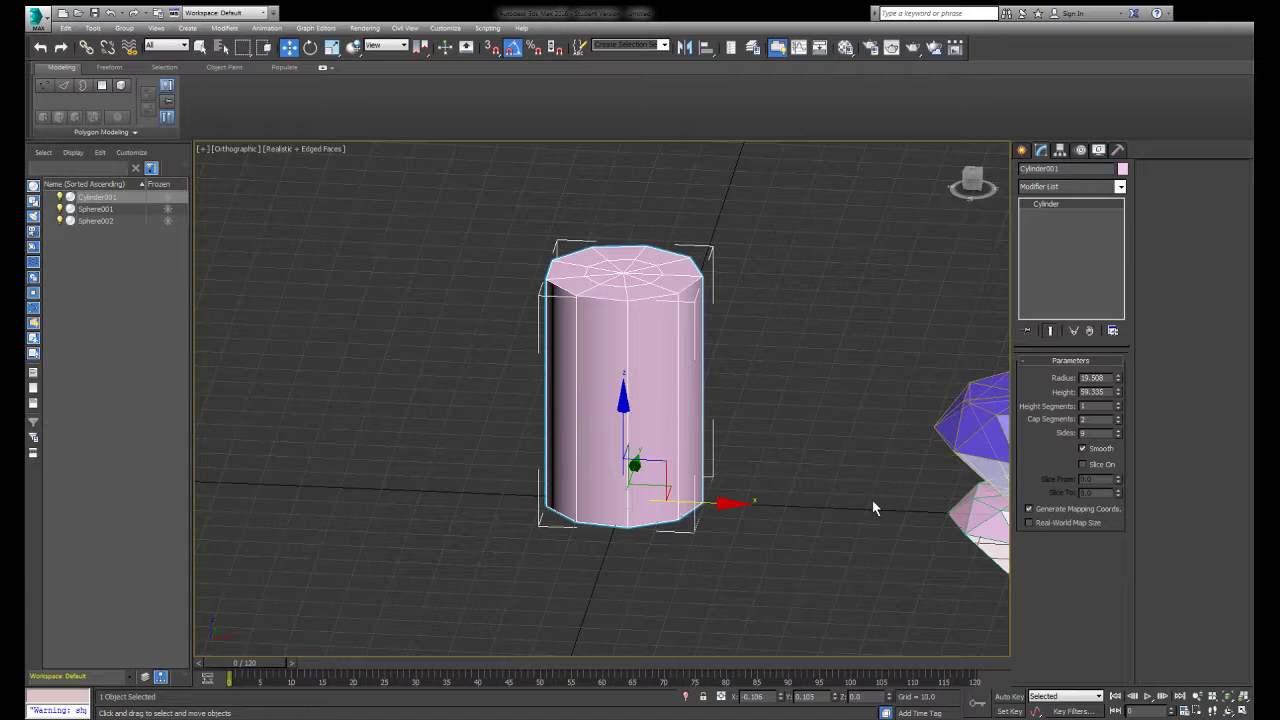
Convert the cylinder to an editable poly and remove the inner edge loop on its top cap.
left_click(966, 525)
middle_click_drag(800, 346, 808, 406)
scroll(863, 402, "up", 5)
left_click(1069, 376)
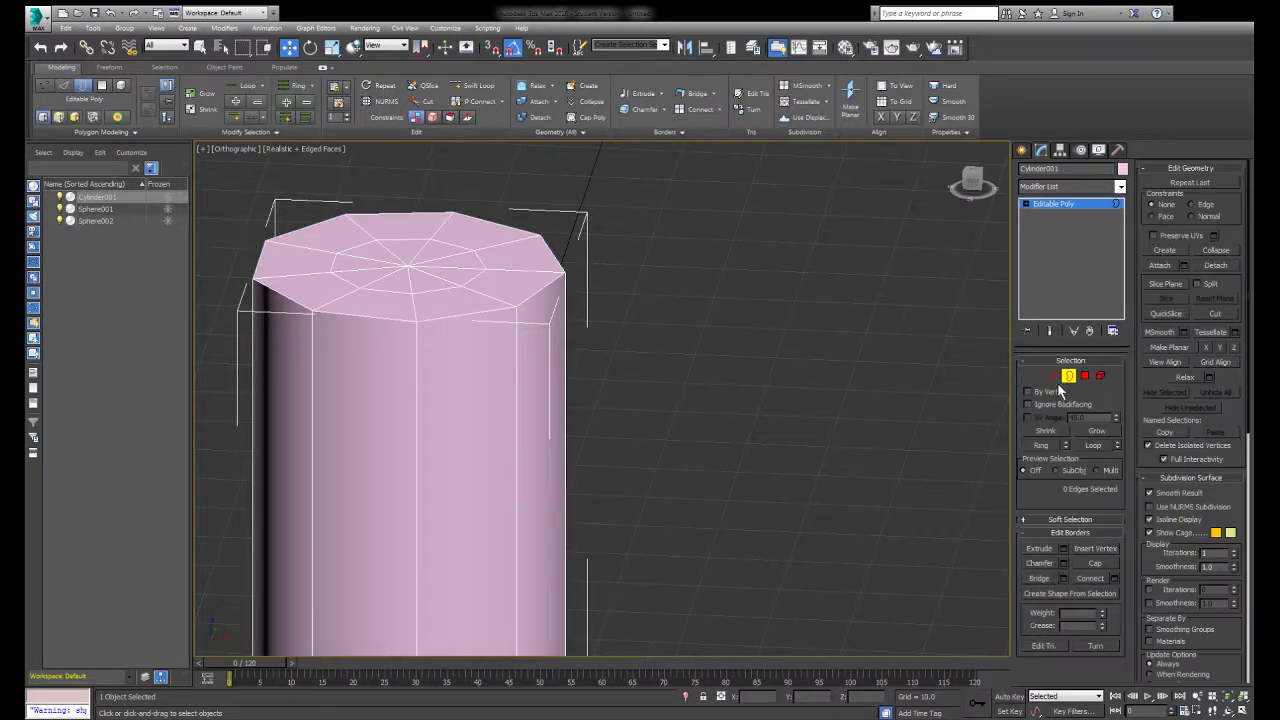
left_click(1054, 378)
left_click(520, 343)
left_click(245, 86)
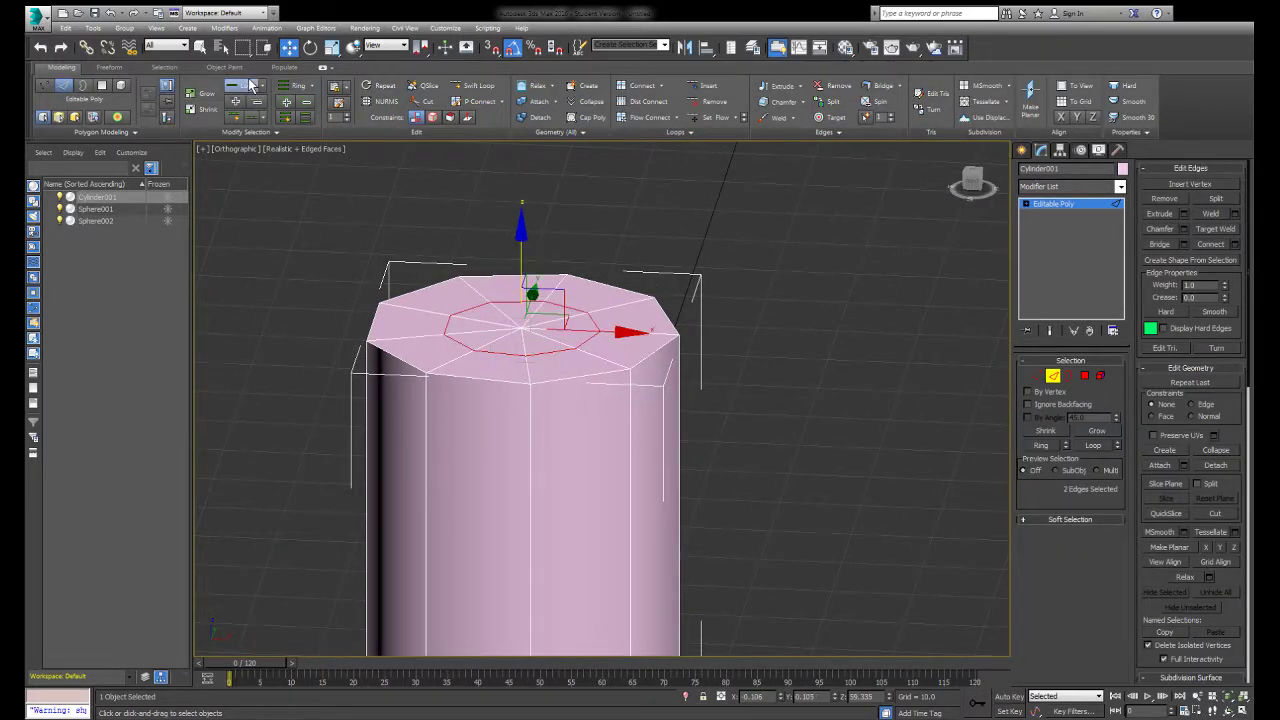
left_click(694, 103)
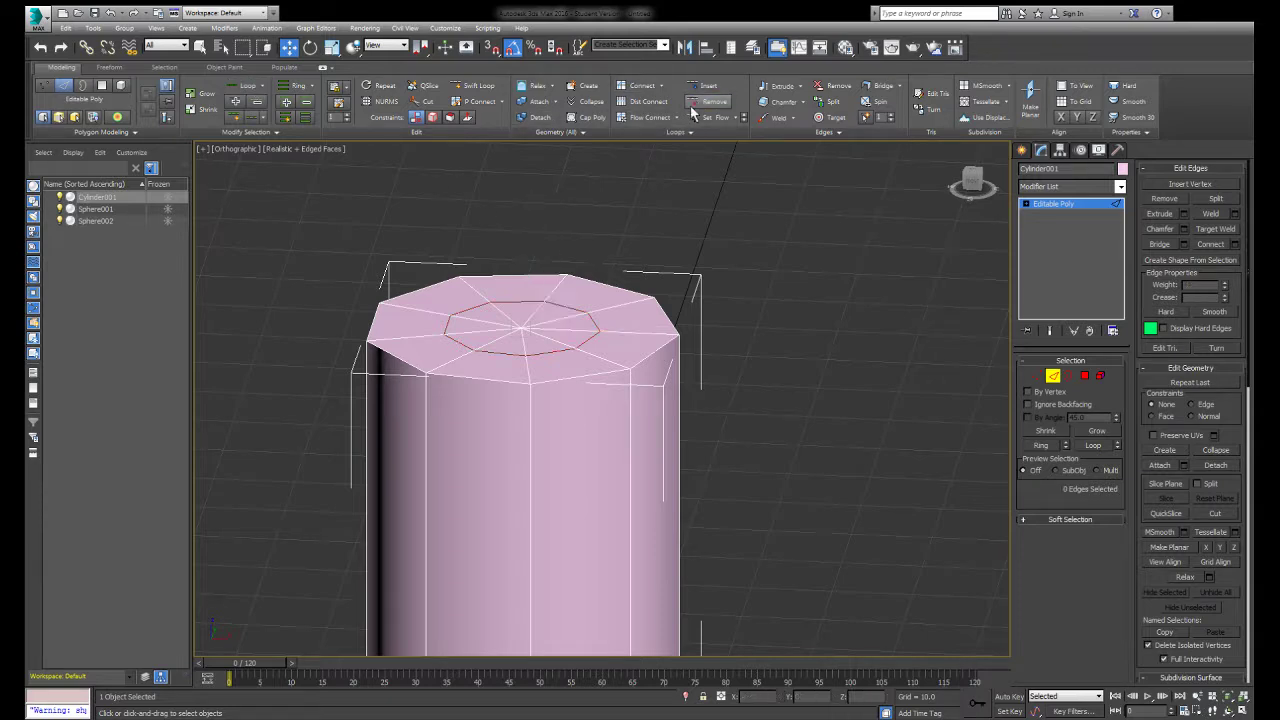
Raise the centre vertex of the top cap to a Z of about 84.3 to form a pointed tip.
left_click(1036, 376)
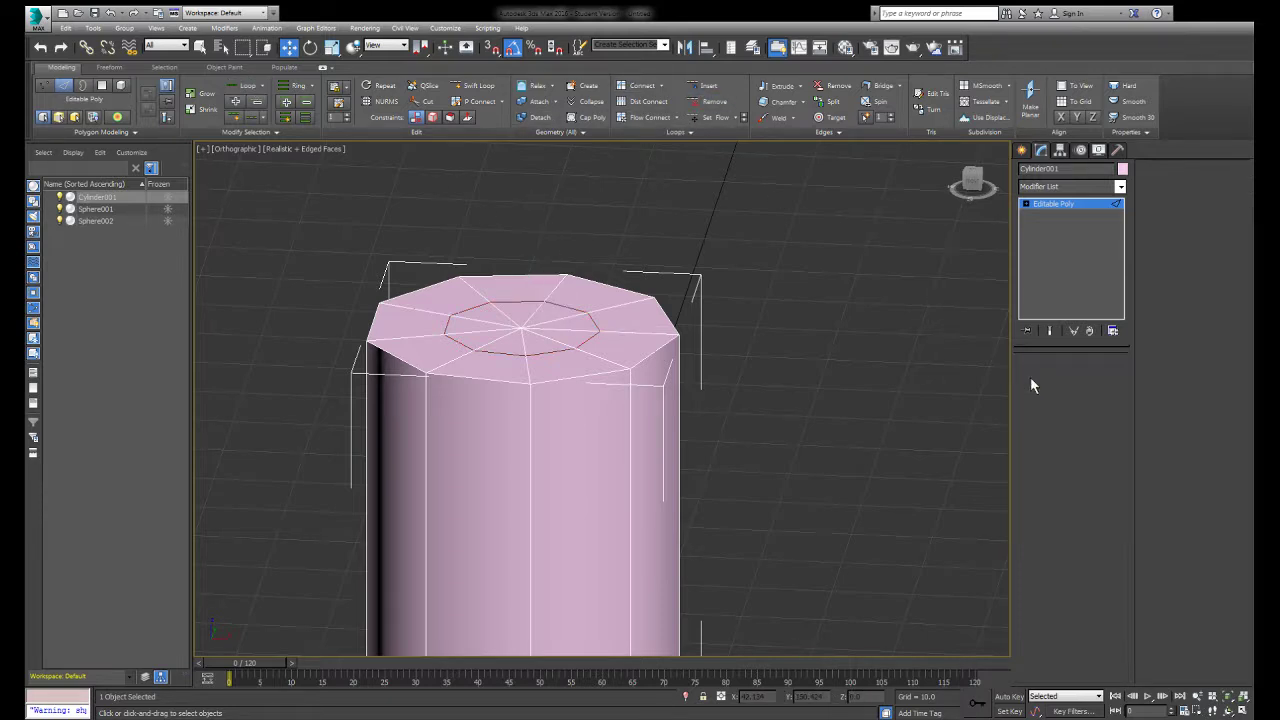
left_click(520, 328)
left_click_drag(519, 258, 511, 69)
scroll(740, 190, "down", 3)
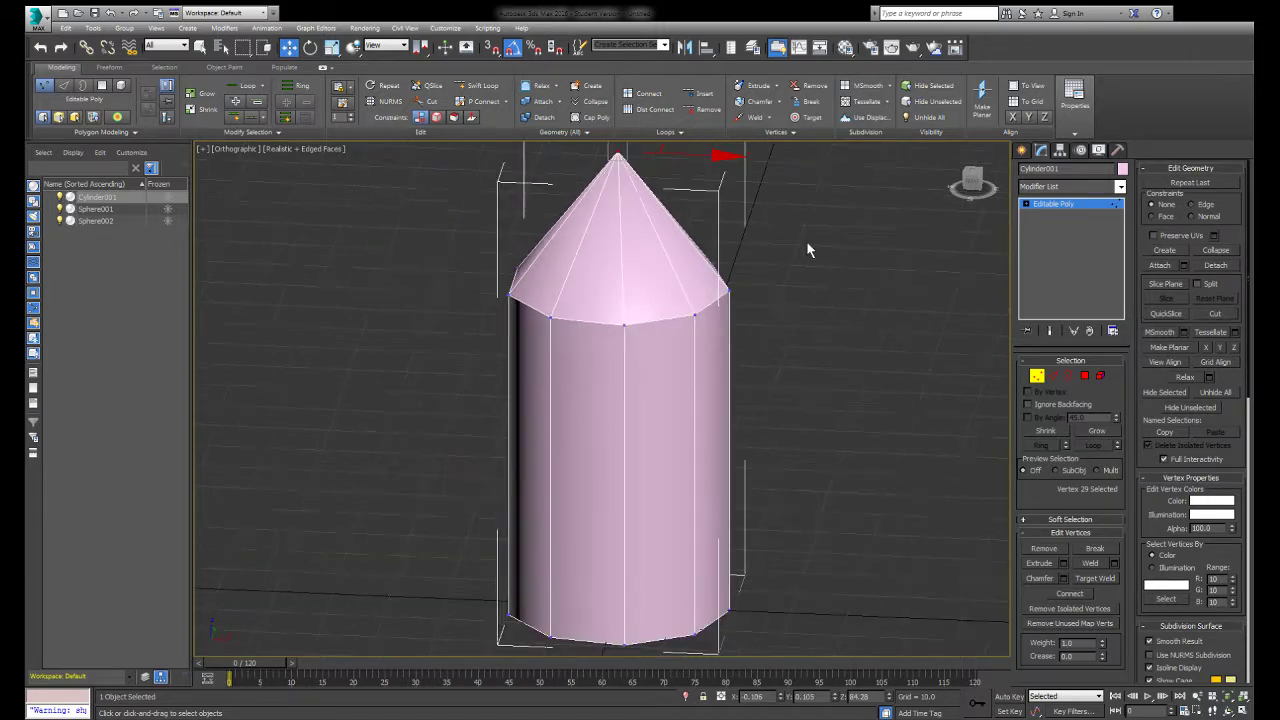
Add a horizontal edge loop around the cylinder's upper body at a Z of about 44 with Swift Loop.
scroll(850, 200, "down", 2)
mouse_move(974, 181)
left_mouse_down()
mouse_move(944, 151)
mouse_move(944, 167)
mouse_move(981, 177)
left_mouse_up()
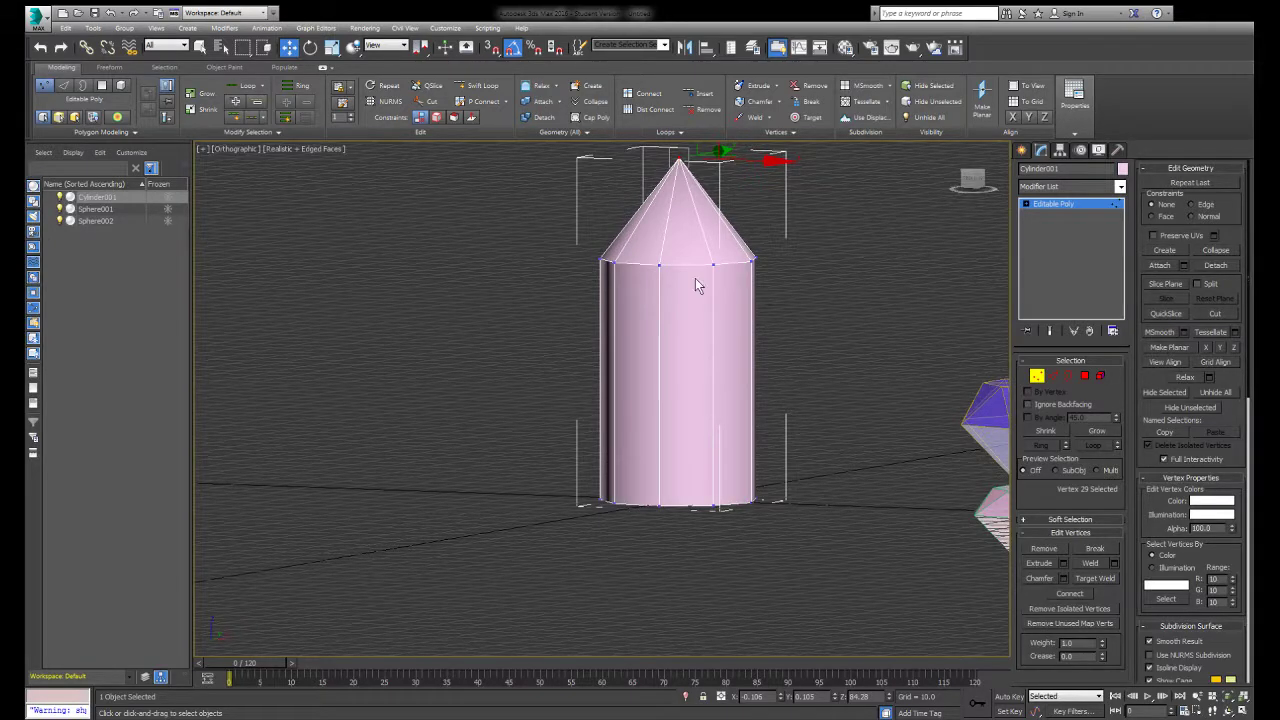
left_click(476, 87)
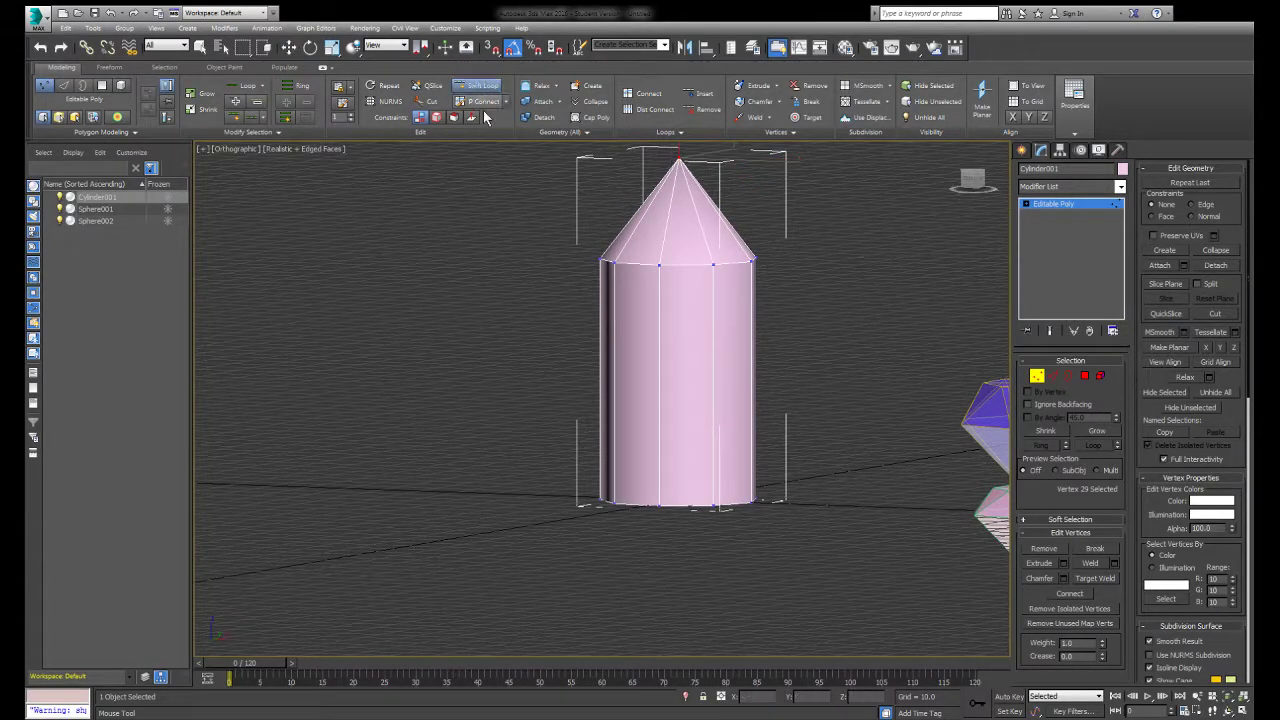
left_click(665, 325)
right_click(851, 410)
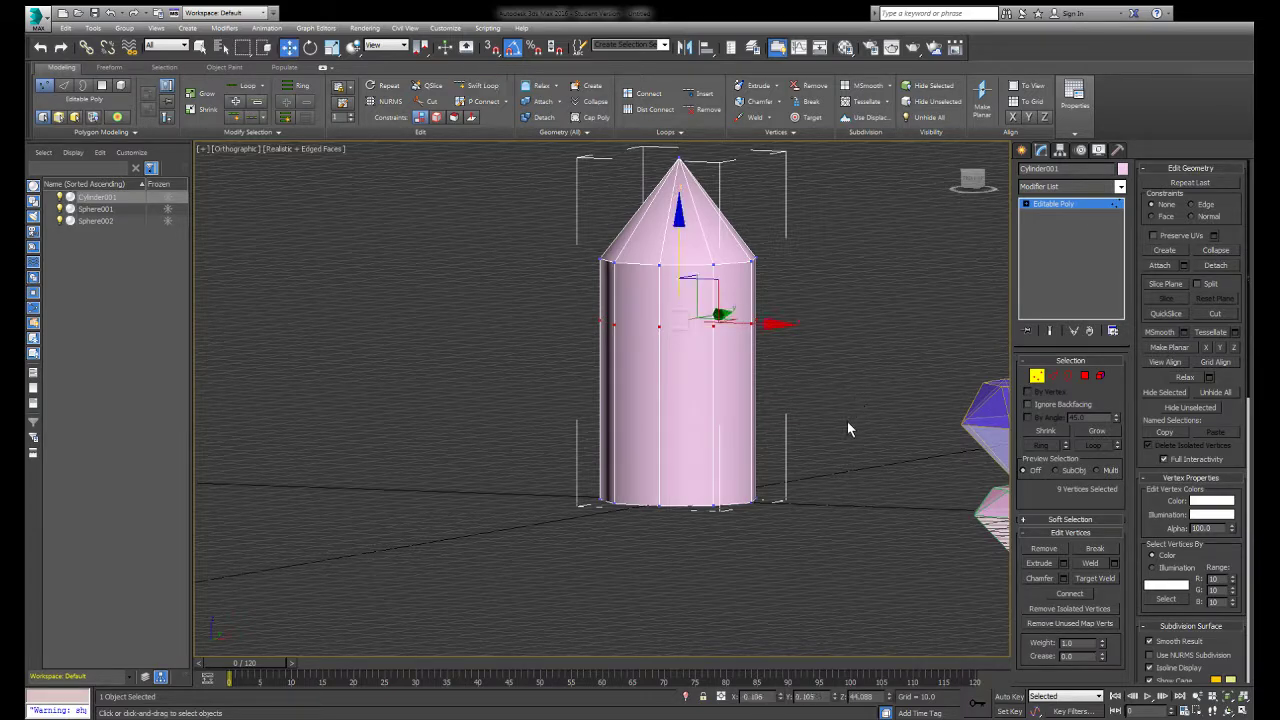
Scale the bottom vertices uniformly inward so the lower body tapers toward the base.
left_click_drag(848, 422, 490, 574)
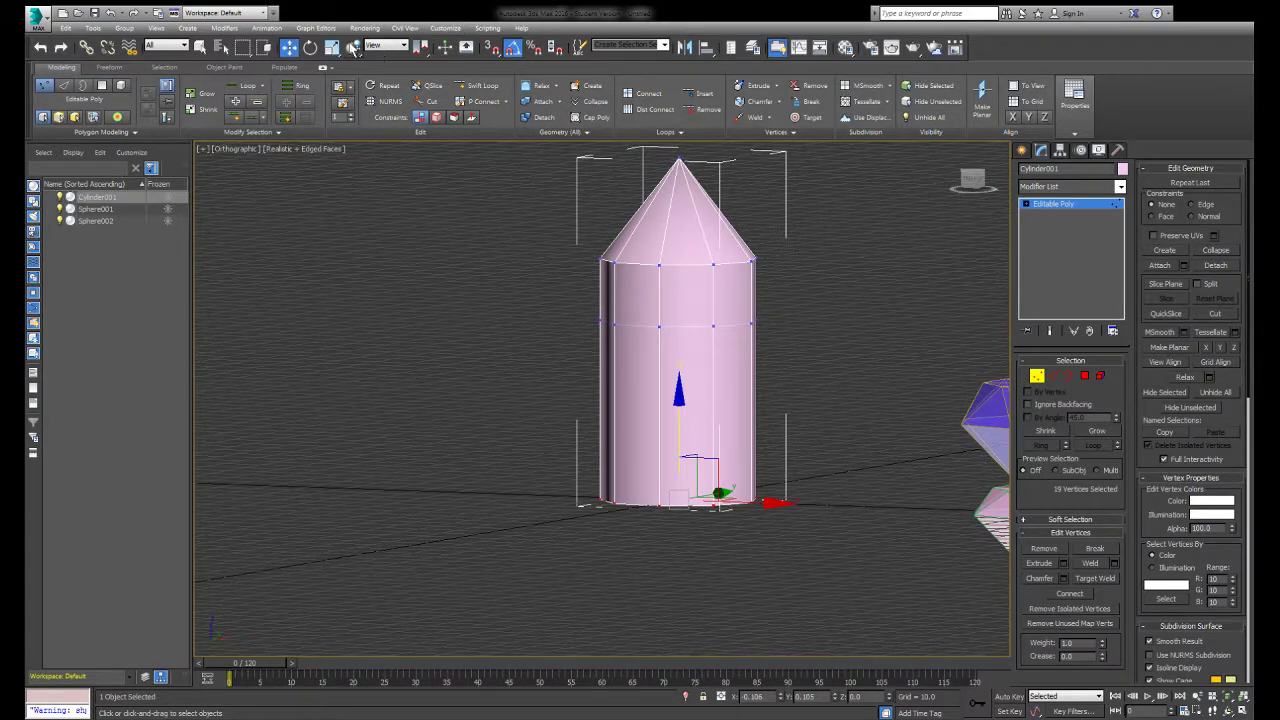
left_click(331, 47)
left_click_drag(683, 479, 672, 520)
middle_click_drag(553, 306, 531, 338)
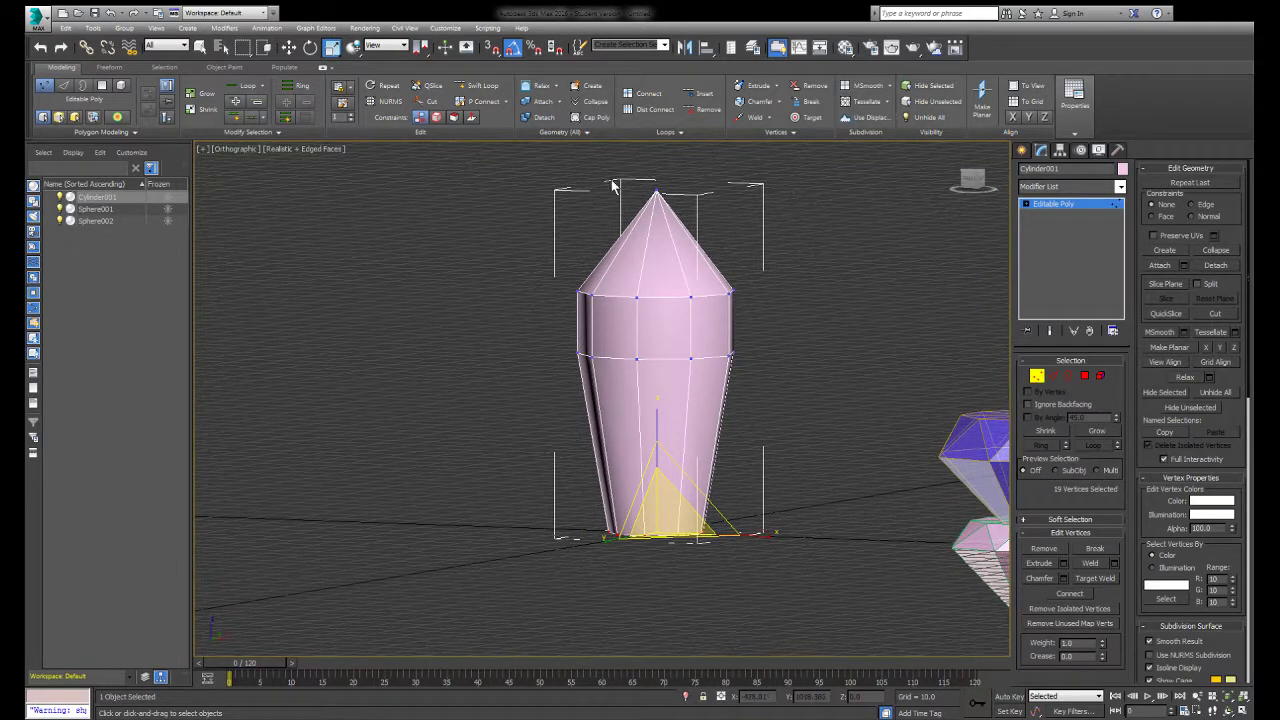
Lower the tip vertex to a Z of about 78.
left_click(288, 47)
left_click_drag(702, 171, 619, 218)
left_click_drag(655, 168, 655, 179)
left_click_drag(968, 181, 985, 186)
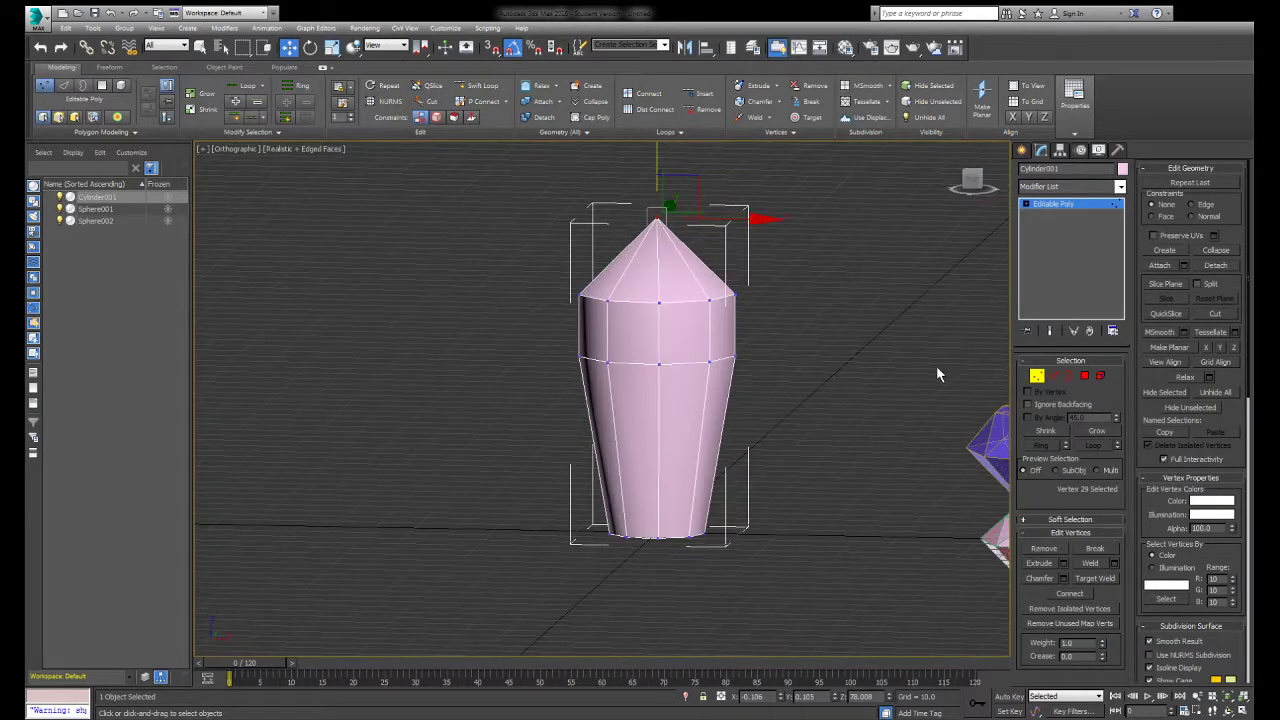
Hide the edge display, then select all edges of the crystal and make them hard.
key("F3")
left_click(836, 350)
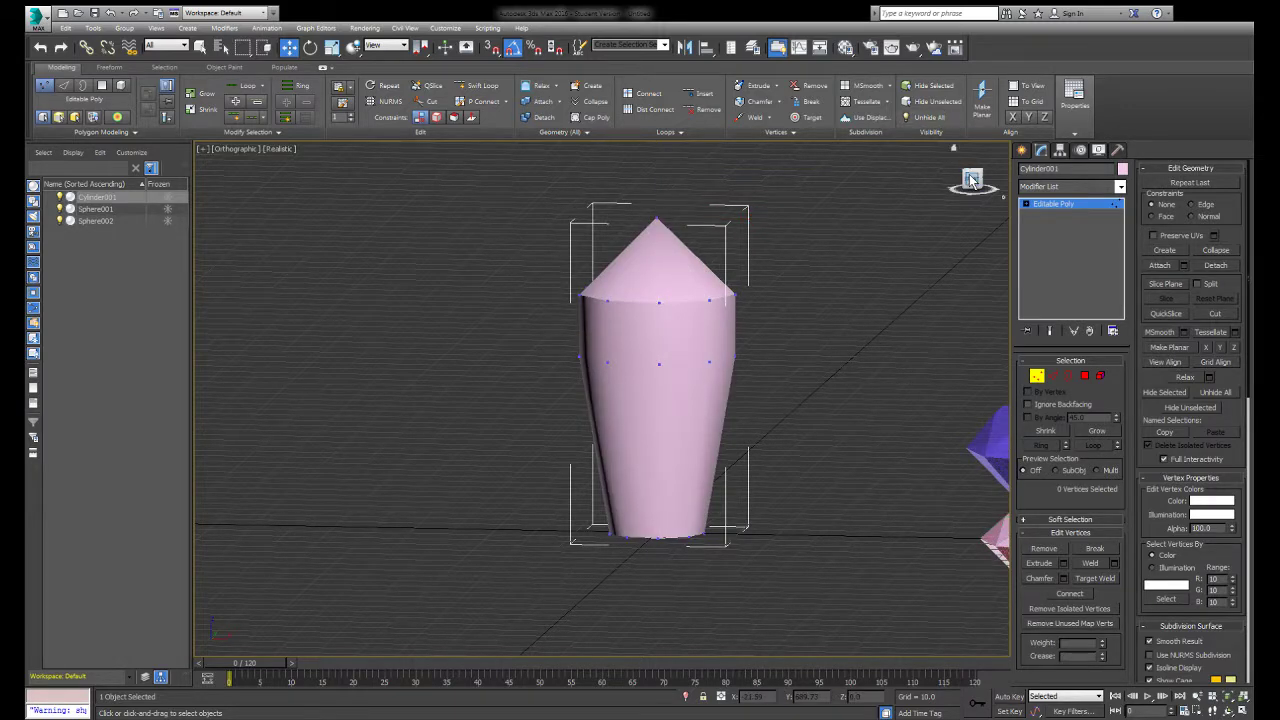
left_click_drag(973, 182, 971, 185)
left_click(1055, 378)
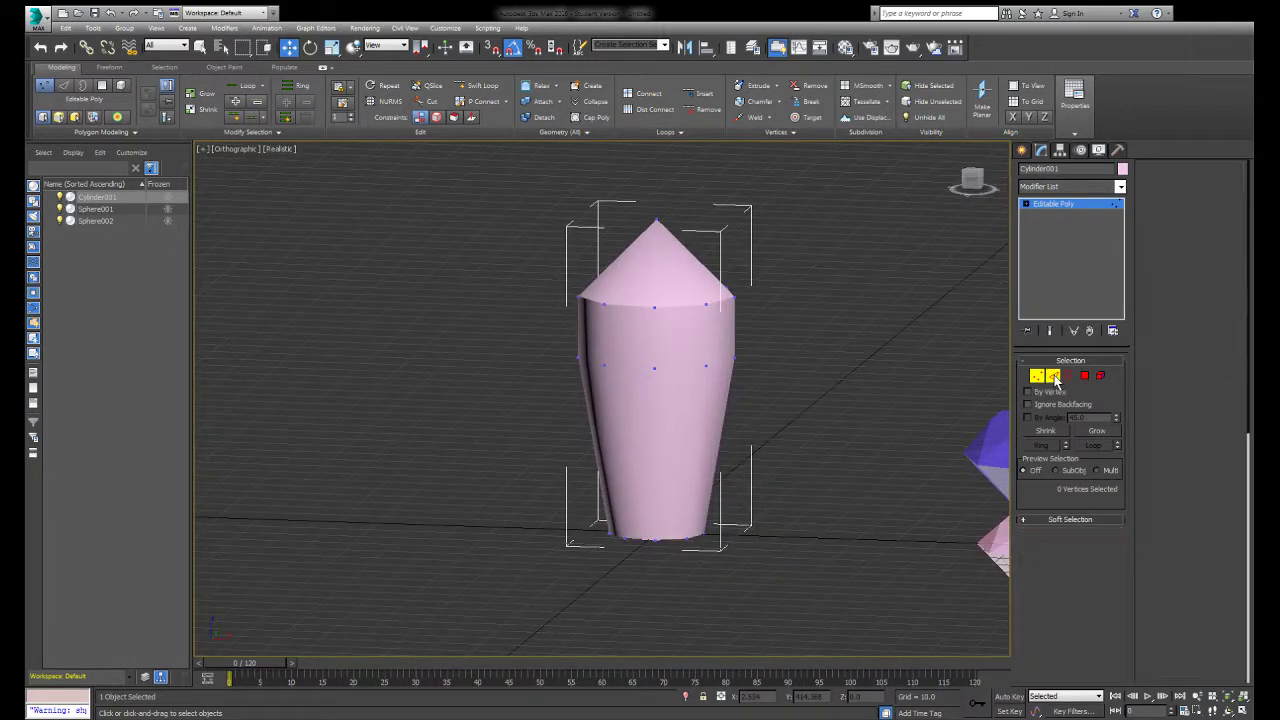
key("ctrl+a")
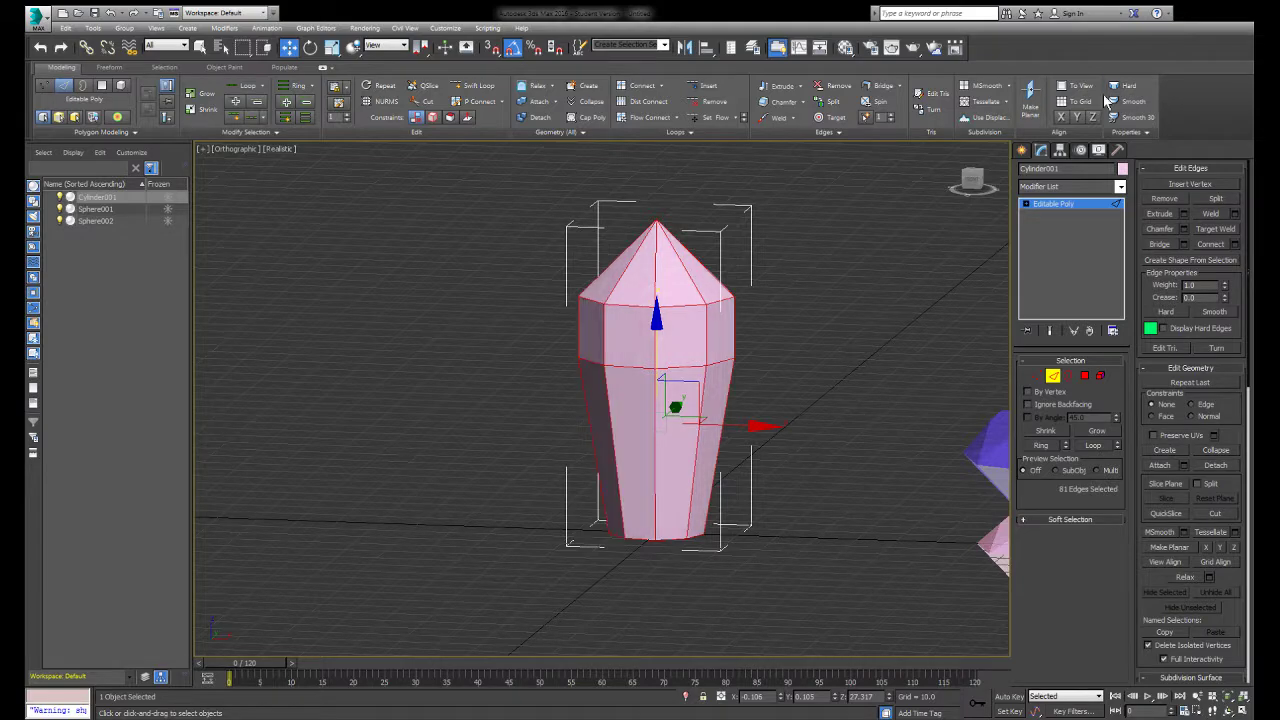
left_click(941, 255)
Select the vertex ring around the crystal's middle and scale it uniformly to about 95%.
left_click_drag(972, 181, 984, 188)
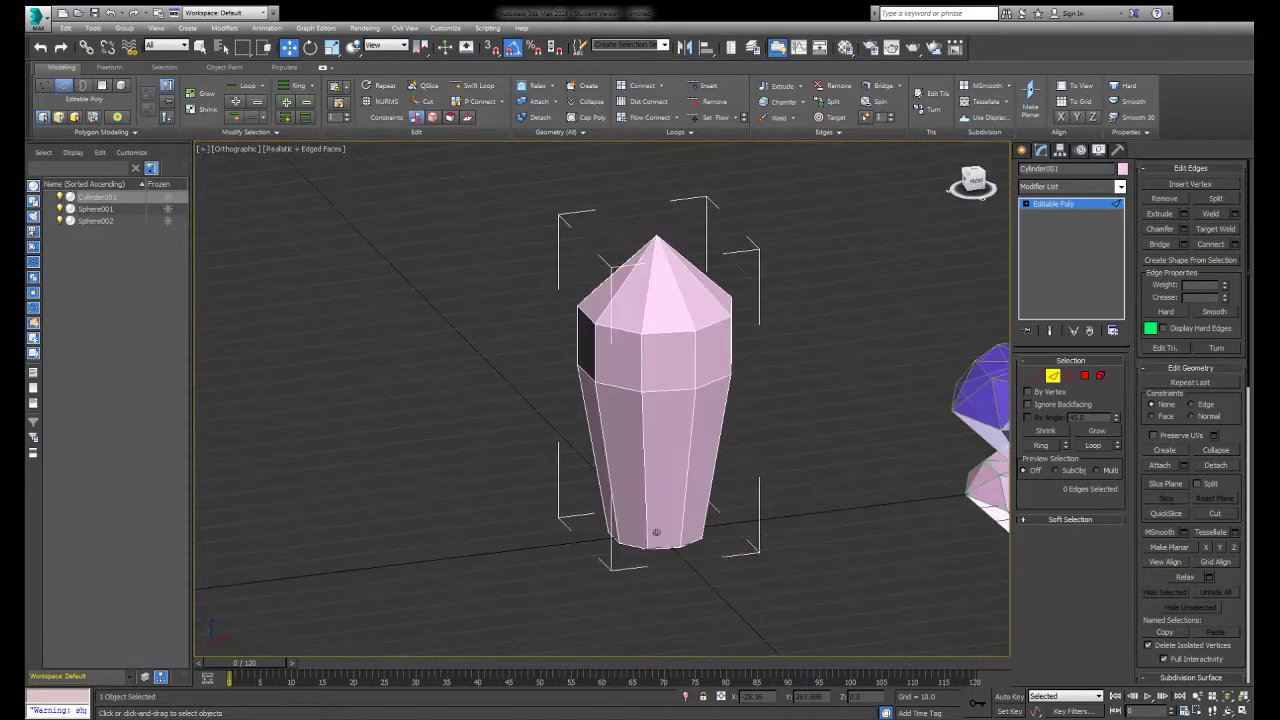
mouse_move(656, 532)
middle_mouse_down("alt")
mouse_move(698, 534)
mouse_move(656, 534)
middle_mouse_up("alt")
left_click_drag(974, 182, 996, 180)
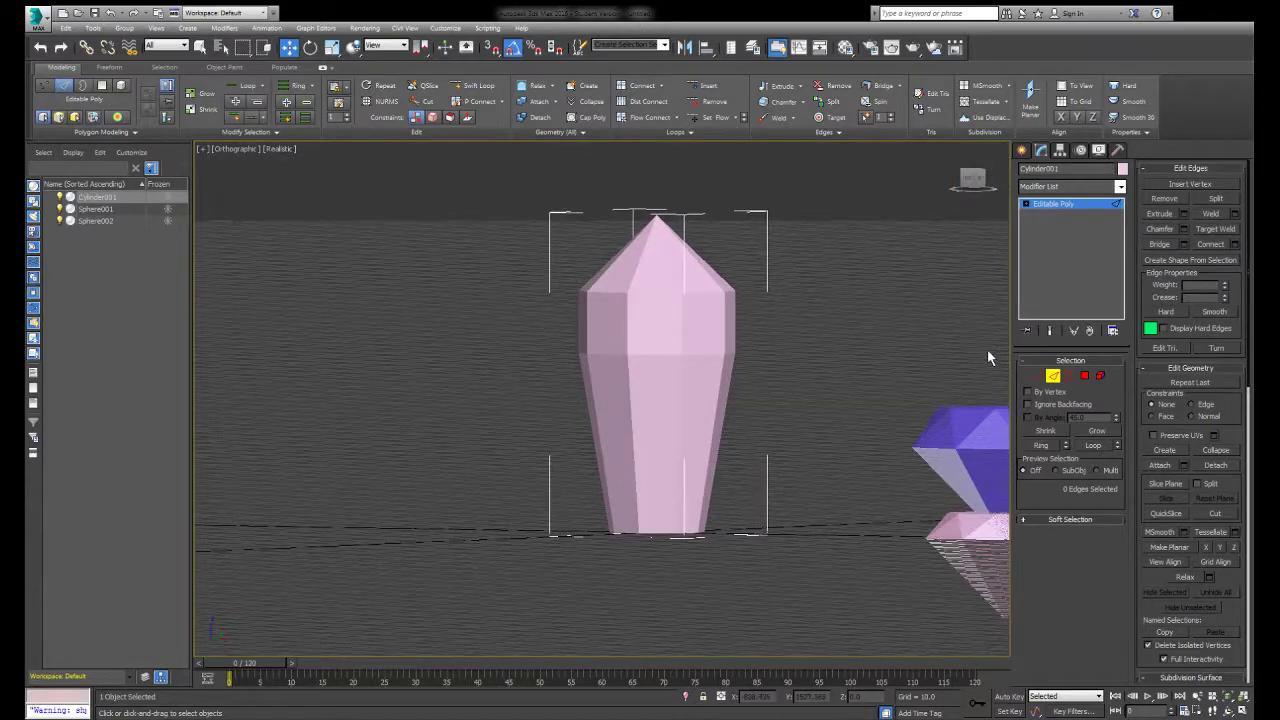
key("1")
left_click_drag(763, 325, 446, 402)
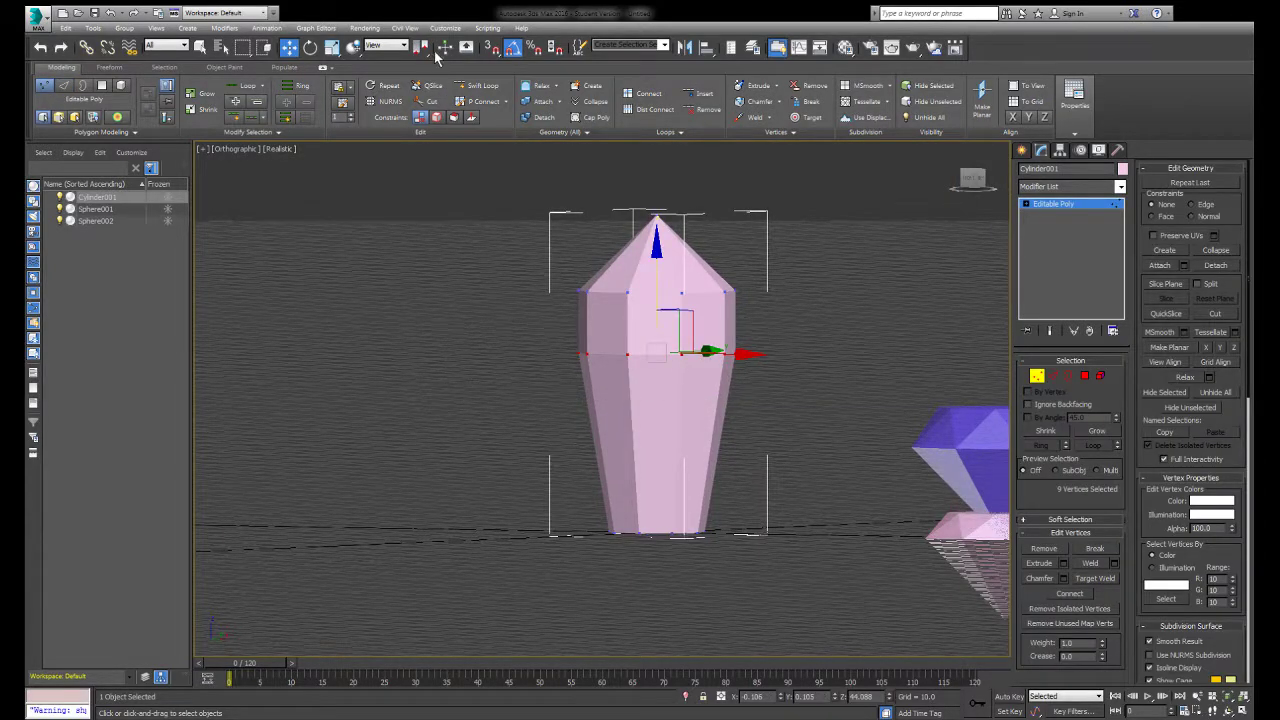
left_click(331, 47)
left_click_drag(650, 318, 648, 326)
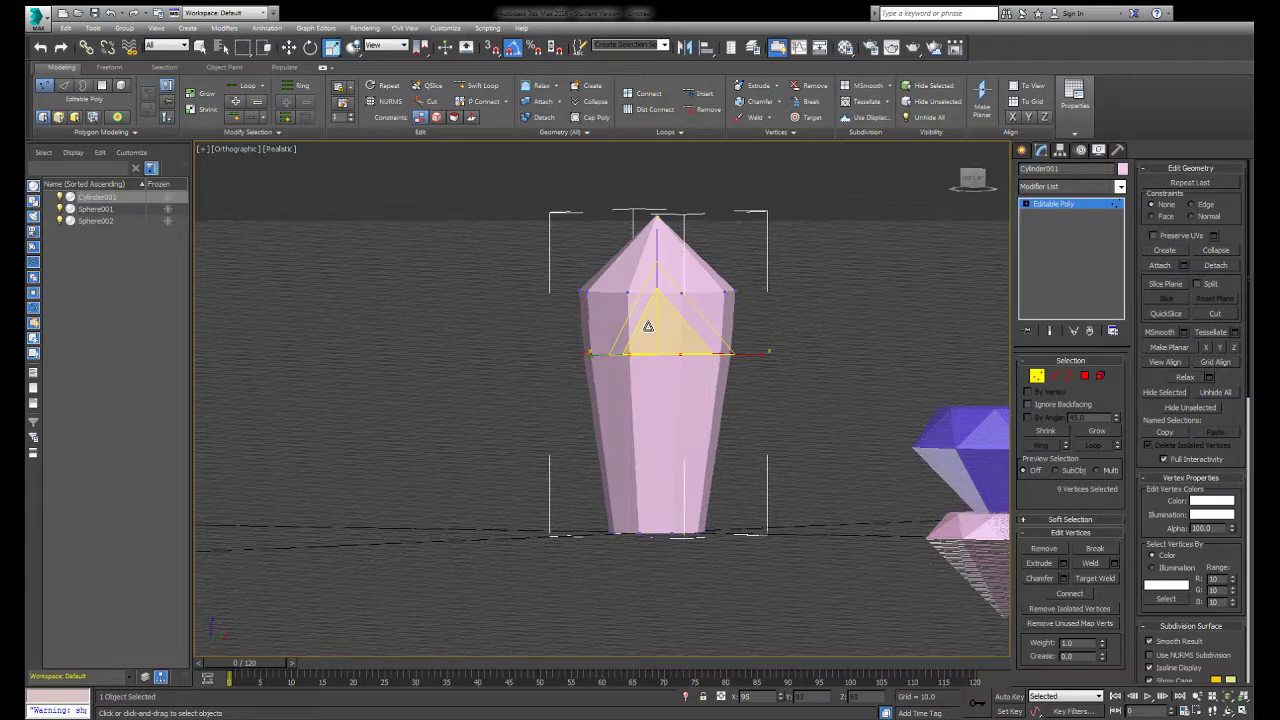
Raise the middle vertex ring by about 4.9 units and scale it uniformly to about 106%.
left_click(288, 47)
left_click_drag(656, 281, 655, 266)
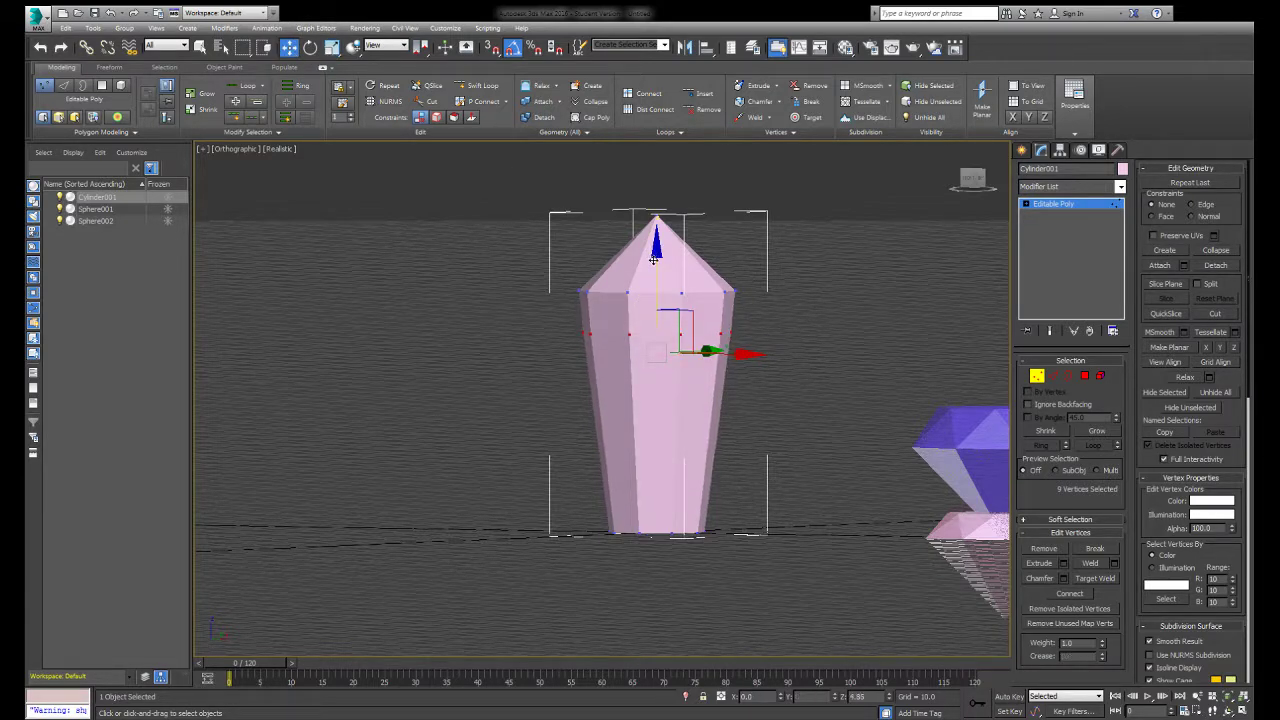
left_click(331, 47)
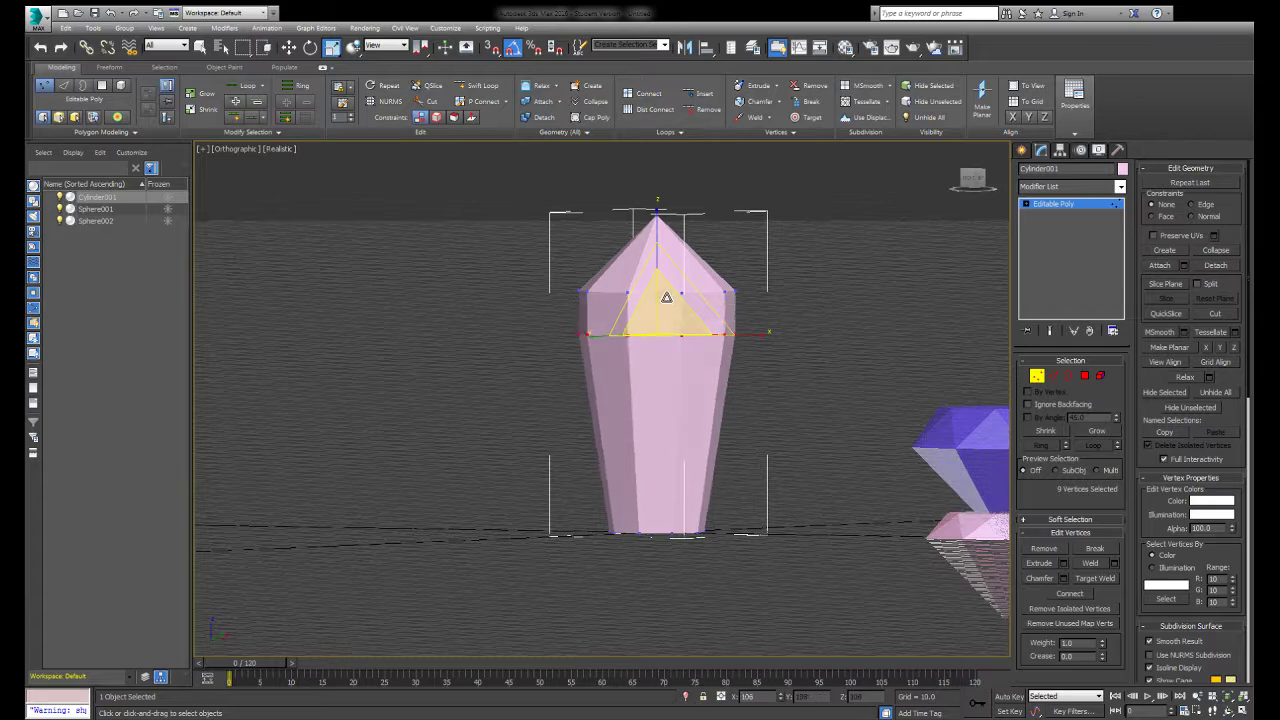
left_click_drag(666, 297, 666, 297)
left_click(830, 337)
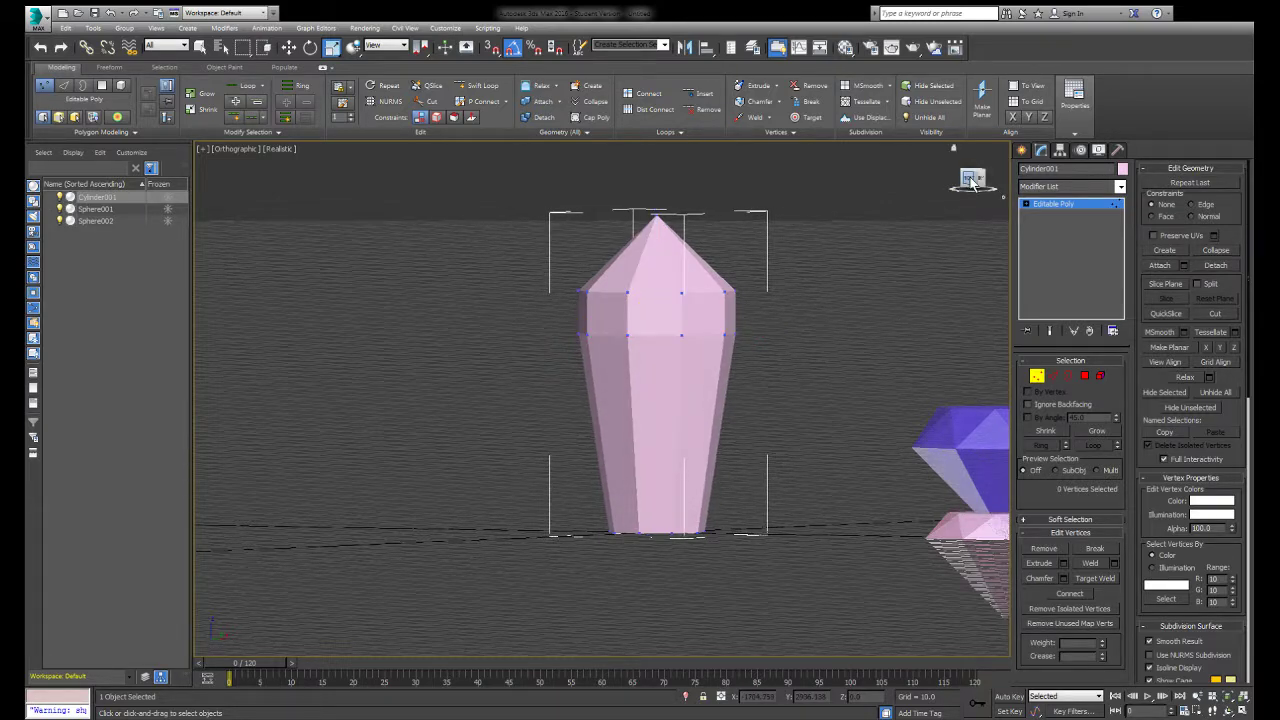
Try Target Weld on neighbouring vertices of the bottom and middle rings, and undo both welds.
mouse_move(972, 182)
left_mouse_down()
mouse_move(985, 202)
mouse_move(950, 184)
mouse_move(922, 184)
mouse_move(910, 202)
mouse_move(938, 187)
mouse_move(972, 194)
mouse_move(962, 181)
left_mouse_up()
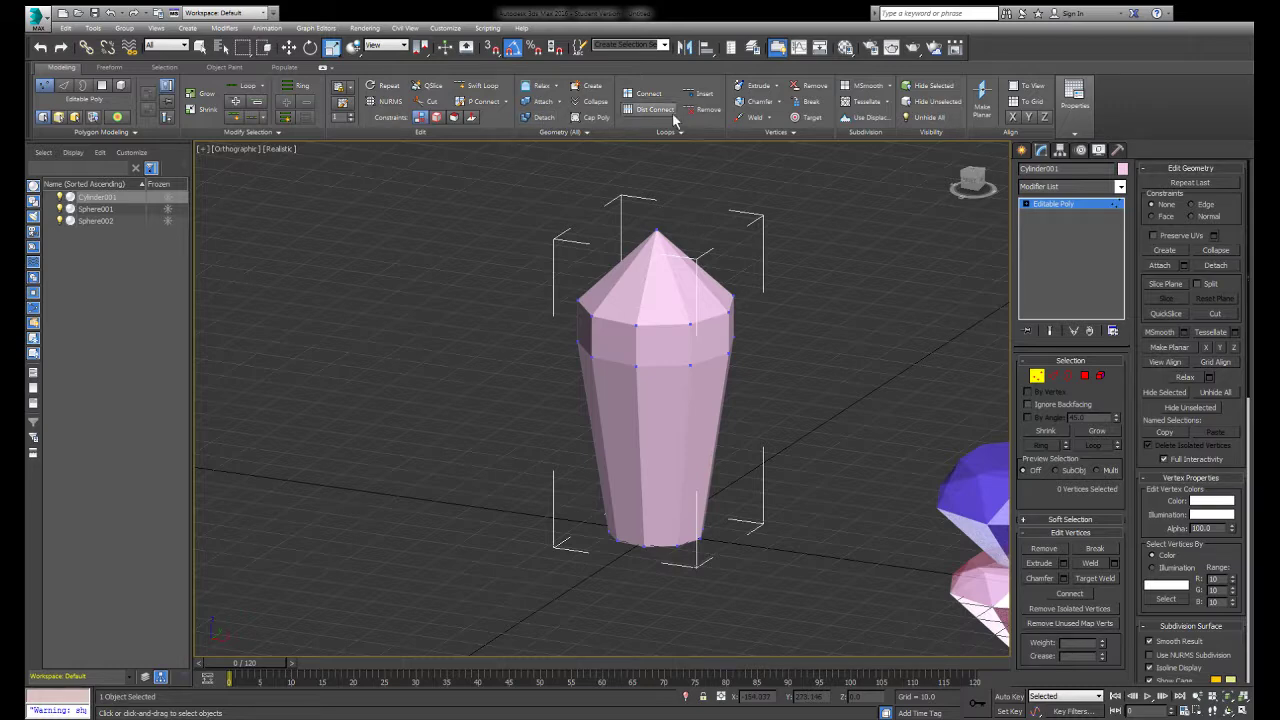
left_click(808, 117)
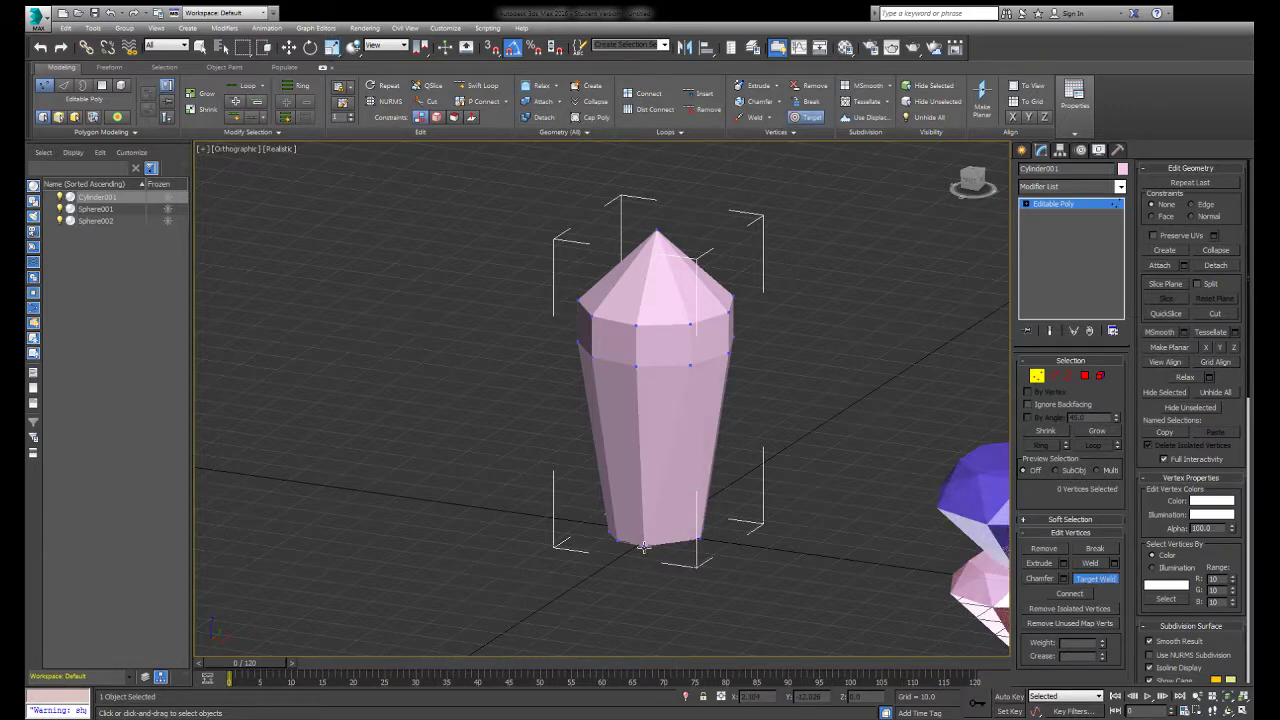
key("F3")
key("F4")
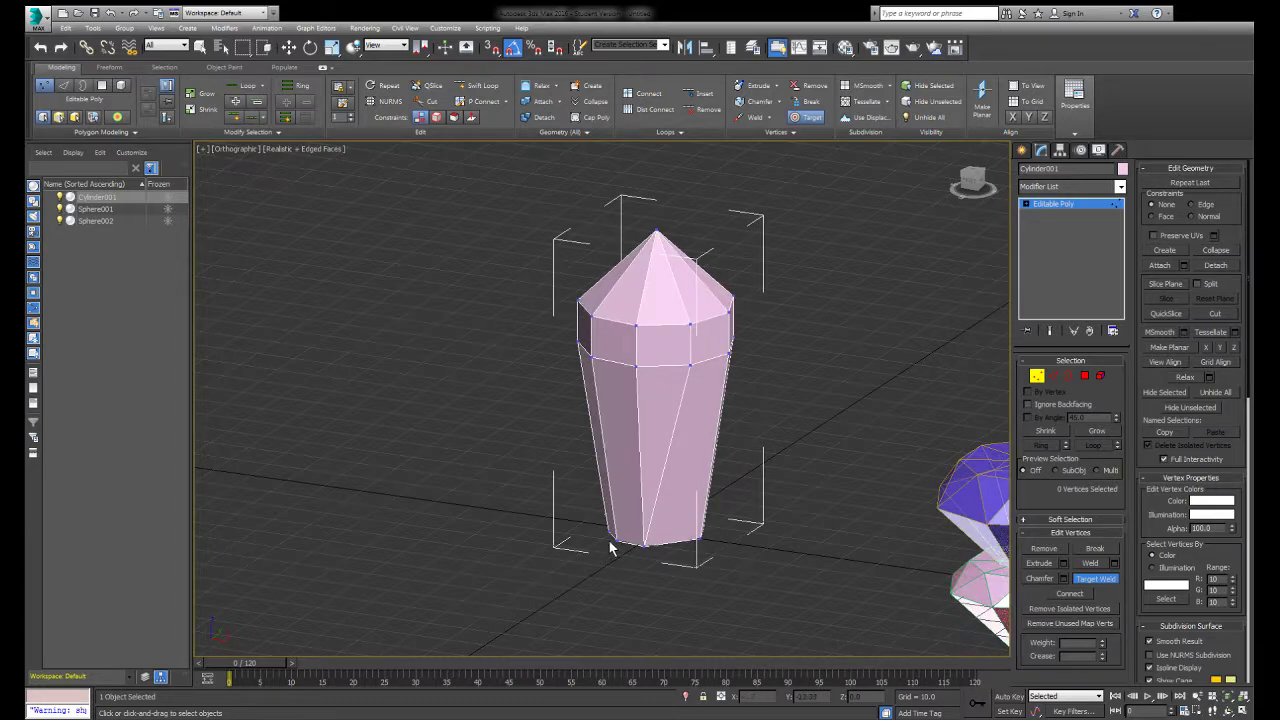
key("ctrl+z")
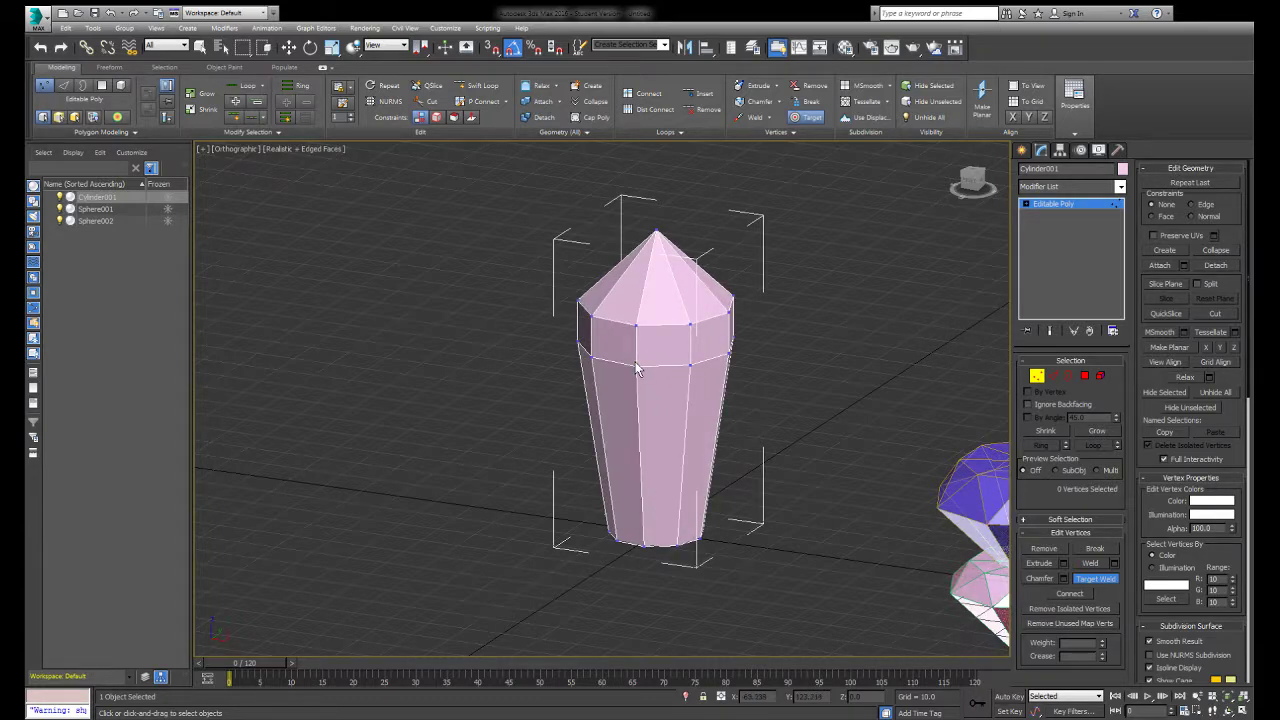
left_click(637, 366)
left_click(689, 367)
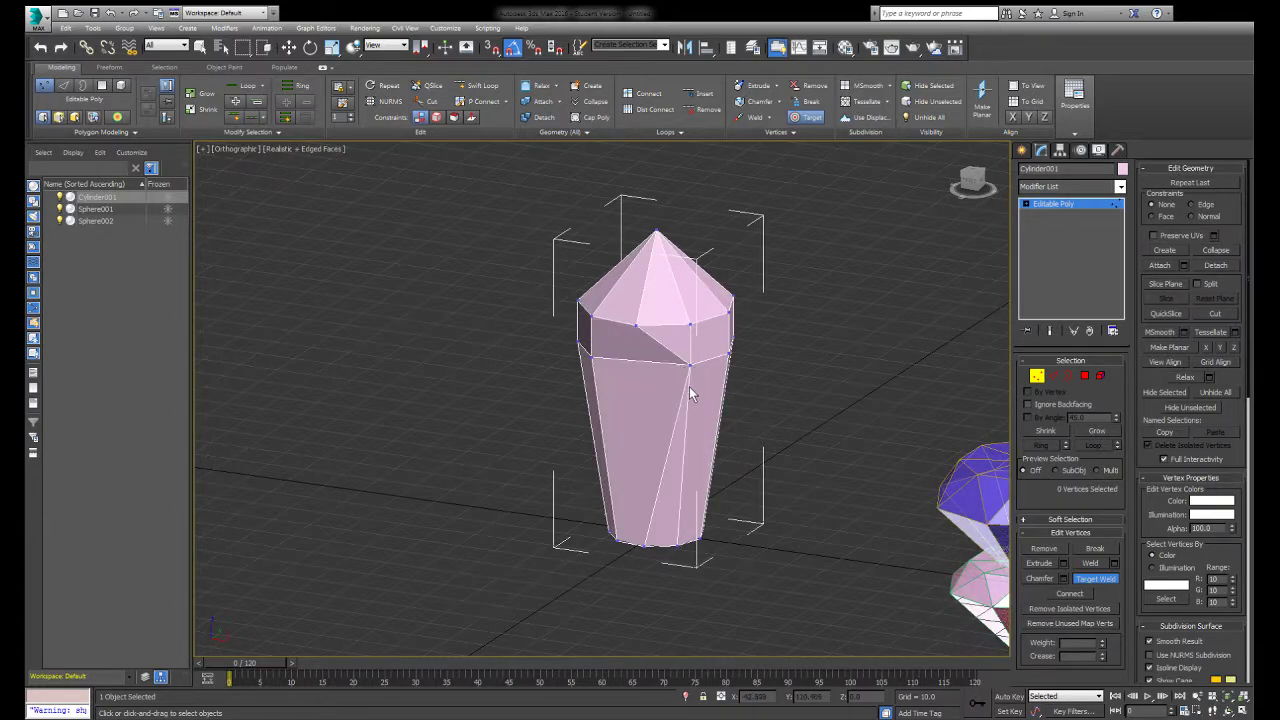
key("ctrl+z")
key("F4")
Assign the blue-violet diamond material to the crystal, keeping the shaded view without edges.
mouse_move(969, 187)
left_mouse_down()
mouse_move(1040, 210)
mouse_move(982, 164)
mouse_move(970, 192)
left_mouse_up()
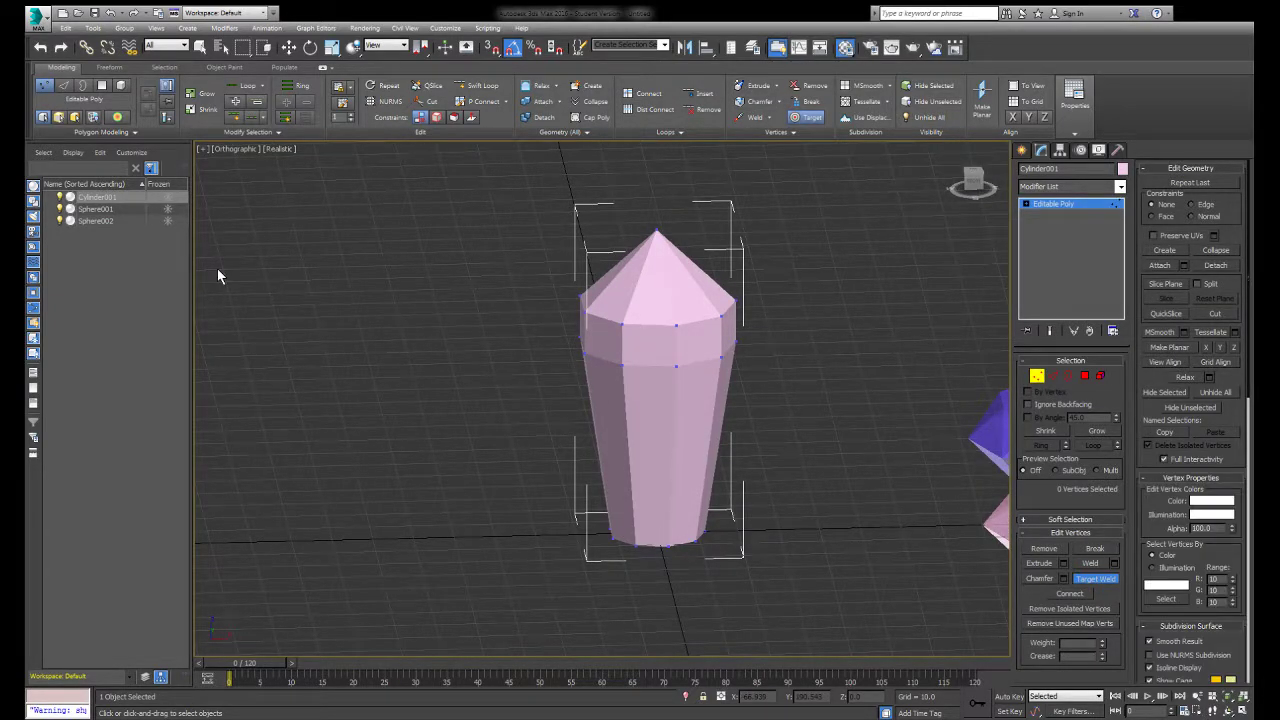
key("F3")
key("F4")
key("F4")
left_click_drag(26, 274, 646, 363)
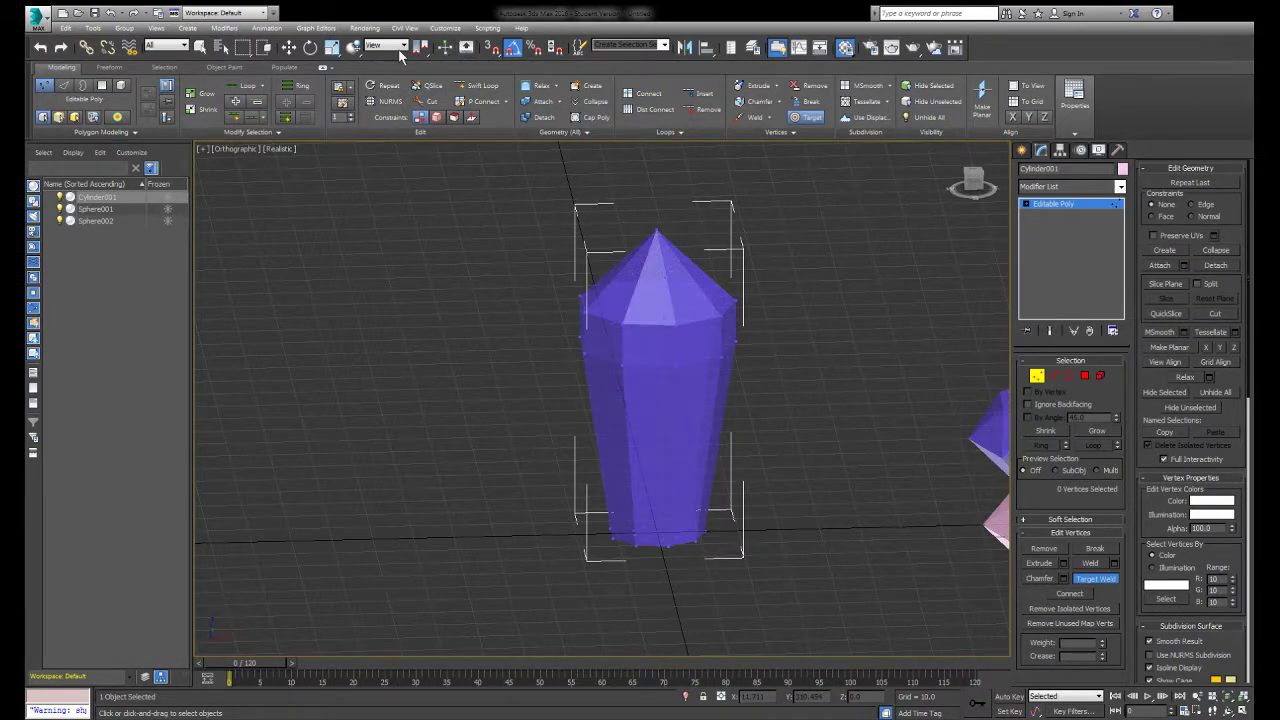
Leave vertex editing and move the crystal to about X 58.7 and Y 101.3, away from the grid origin.
left_click(287, 48)
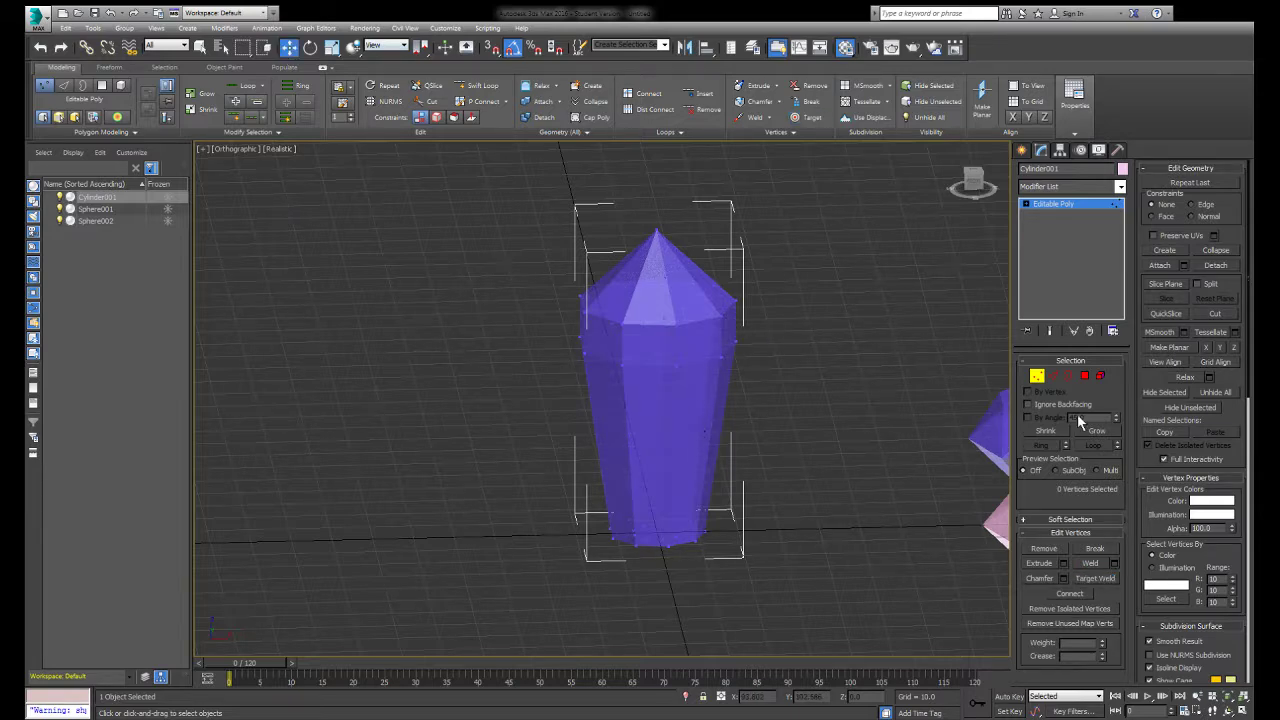
left_click(1037, 376)
left_click_drag(673, 512, 883, 382)
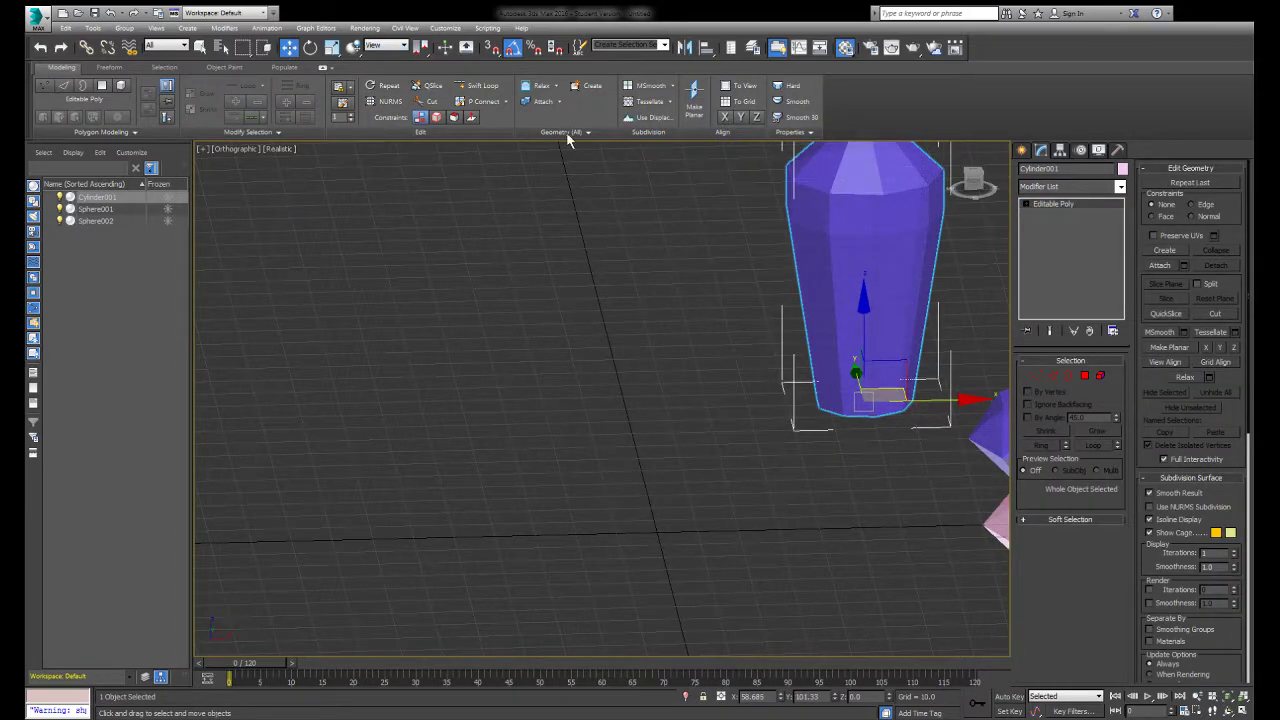
Draw a box 30 long, 20 wide and 10 high at the grid origin, using grid snapping only while drawing.
left_click(1022, 151)
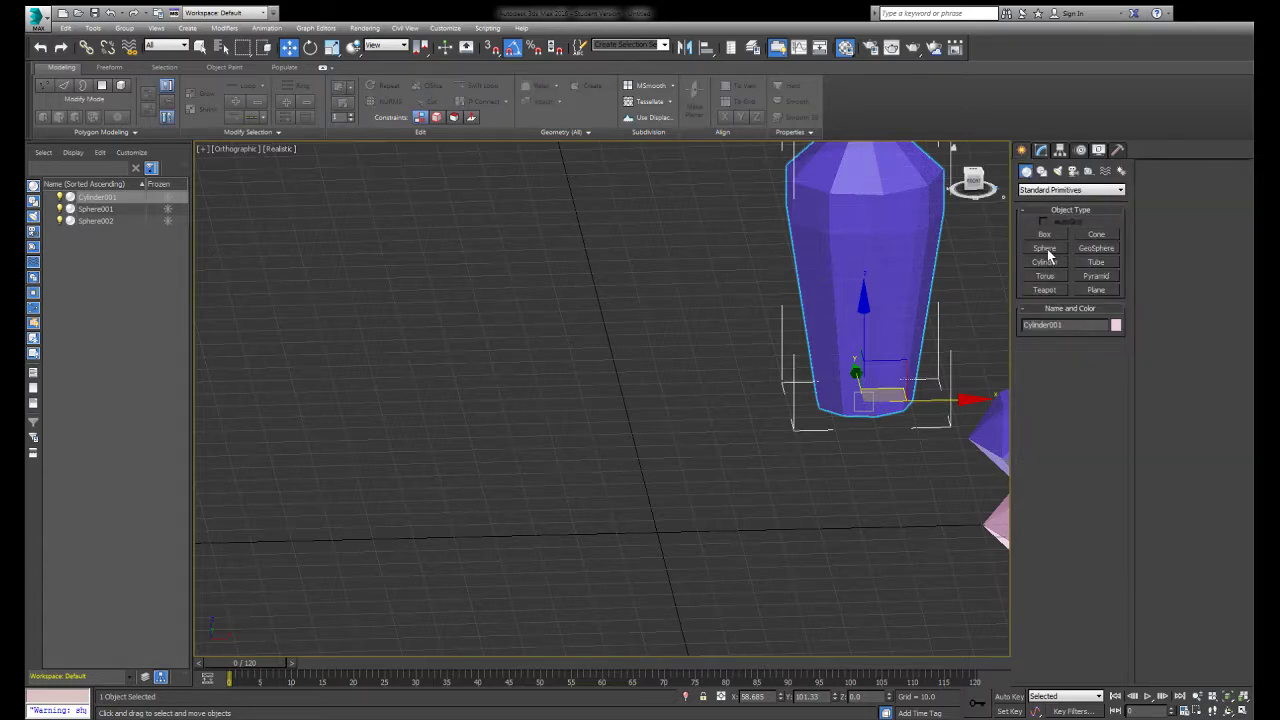
left_click(1045, 248)
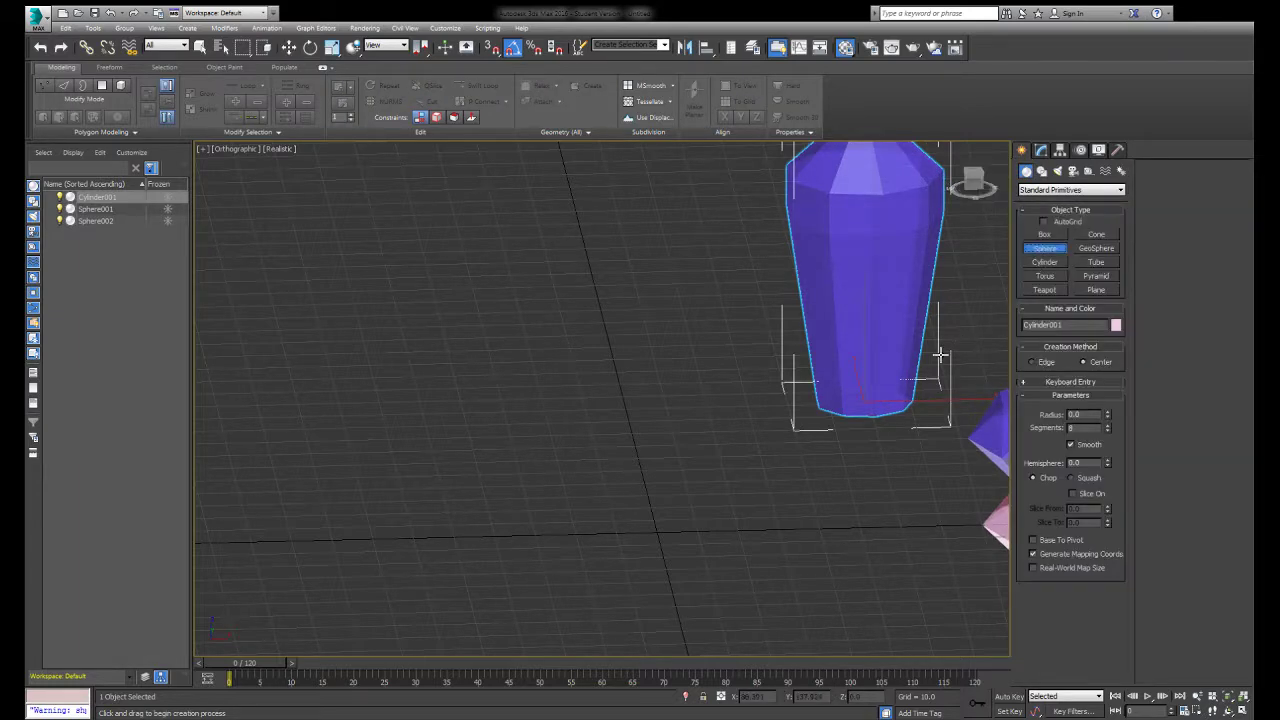
left_click(1041, 232)
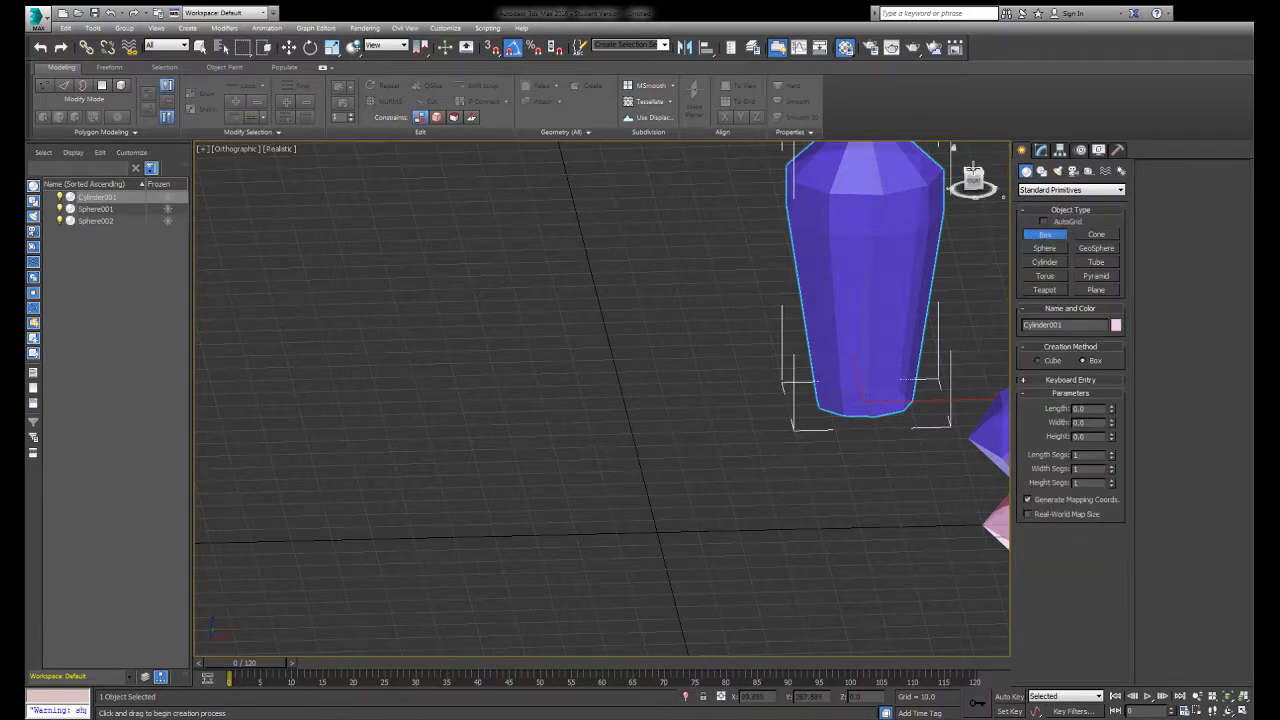
left_click(973, 176)
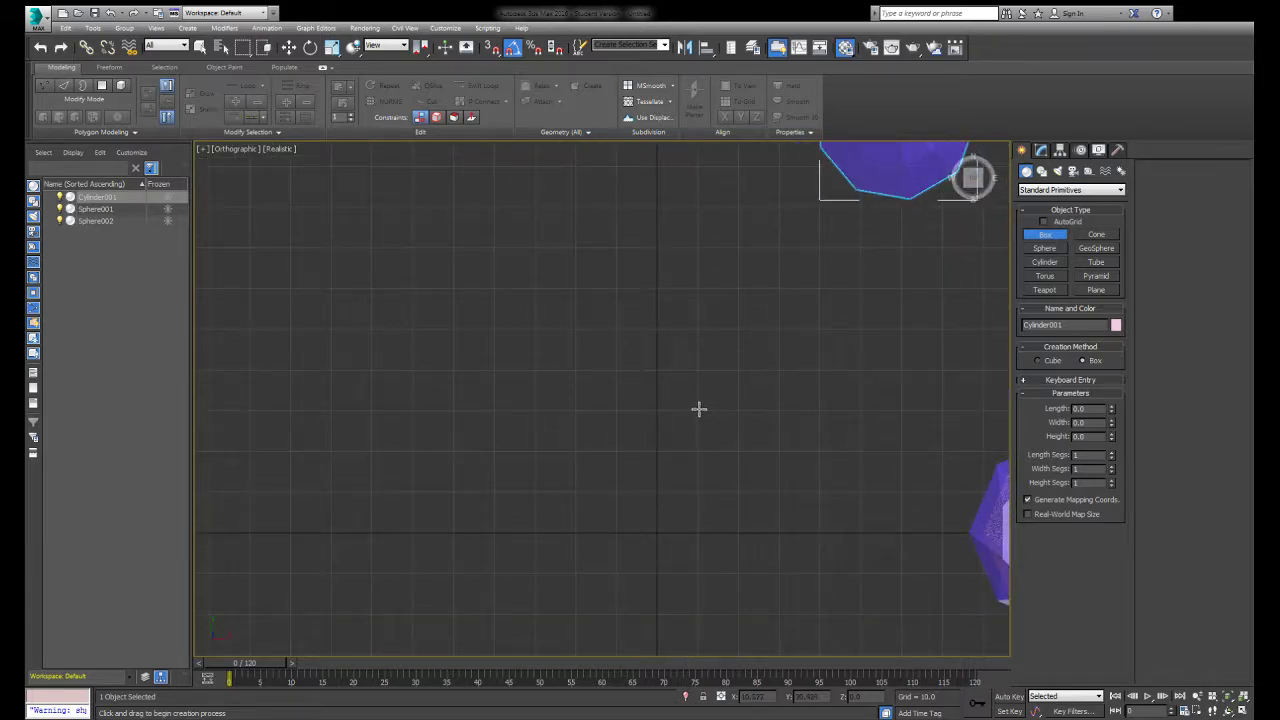
left_click(491, 47)
left_click_drag(698, 409, 614, 536)
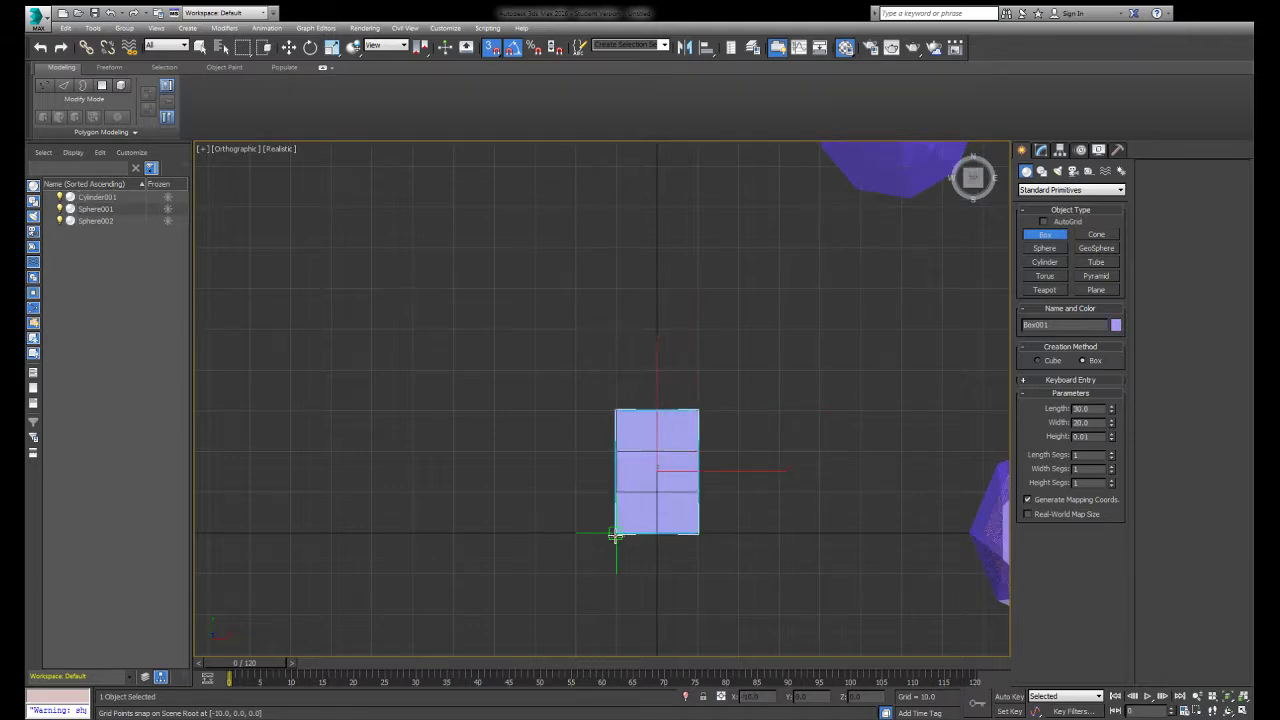
left_click(628, 495)
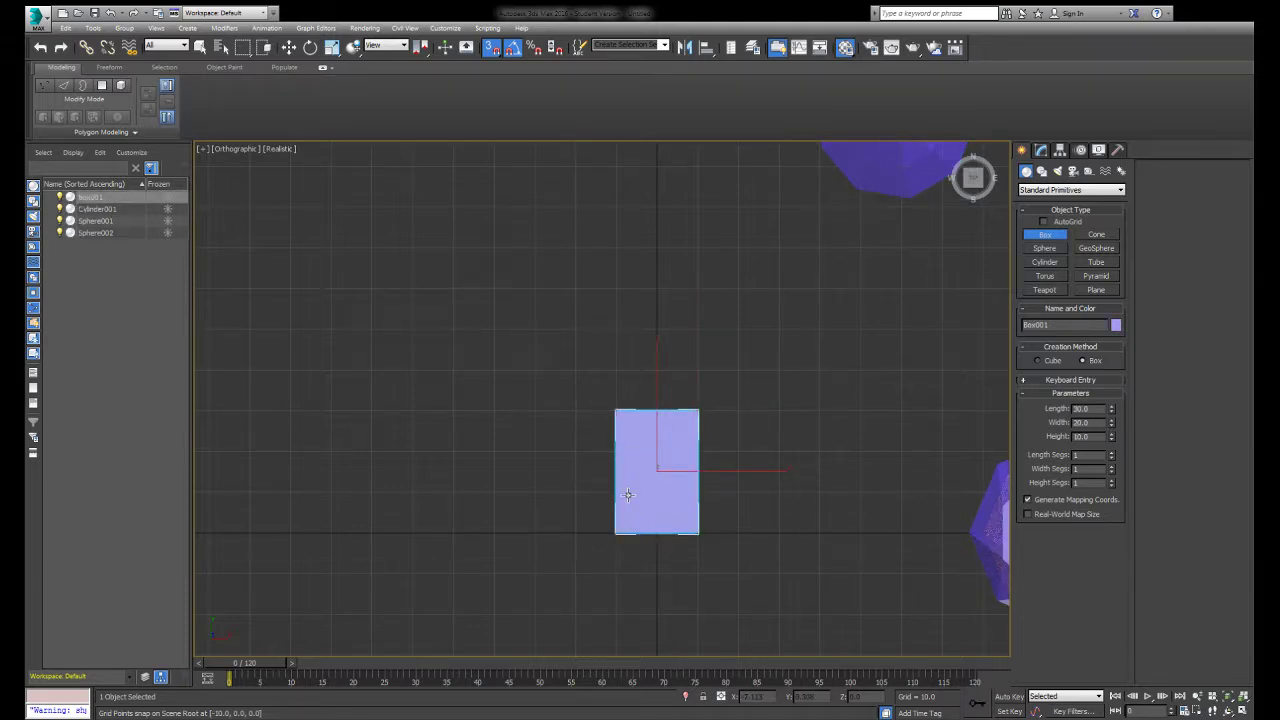
left_click(489, 52)
left_click_drag(974, 179, 955, 146)
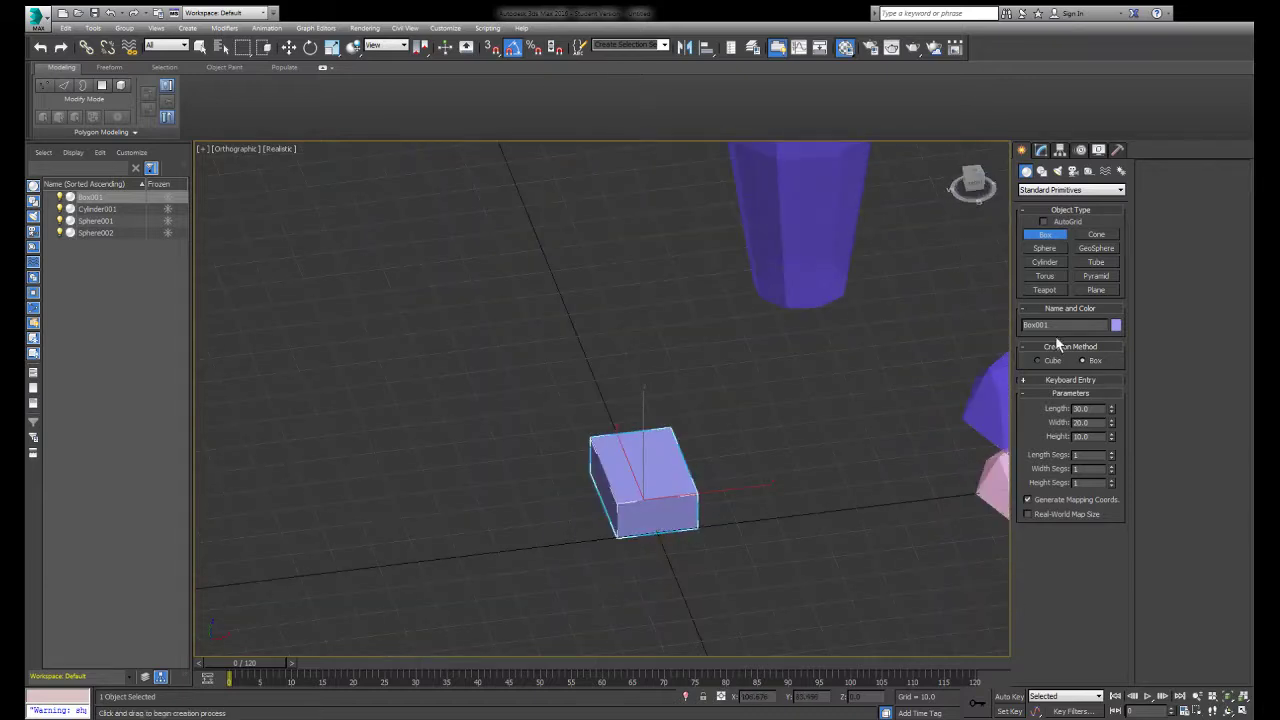
Convert the box to an editable poly and select all twelve of its edges.
key("w")
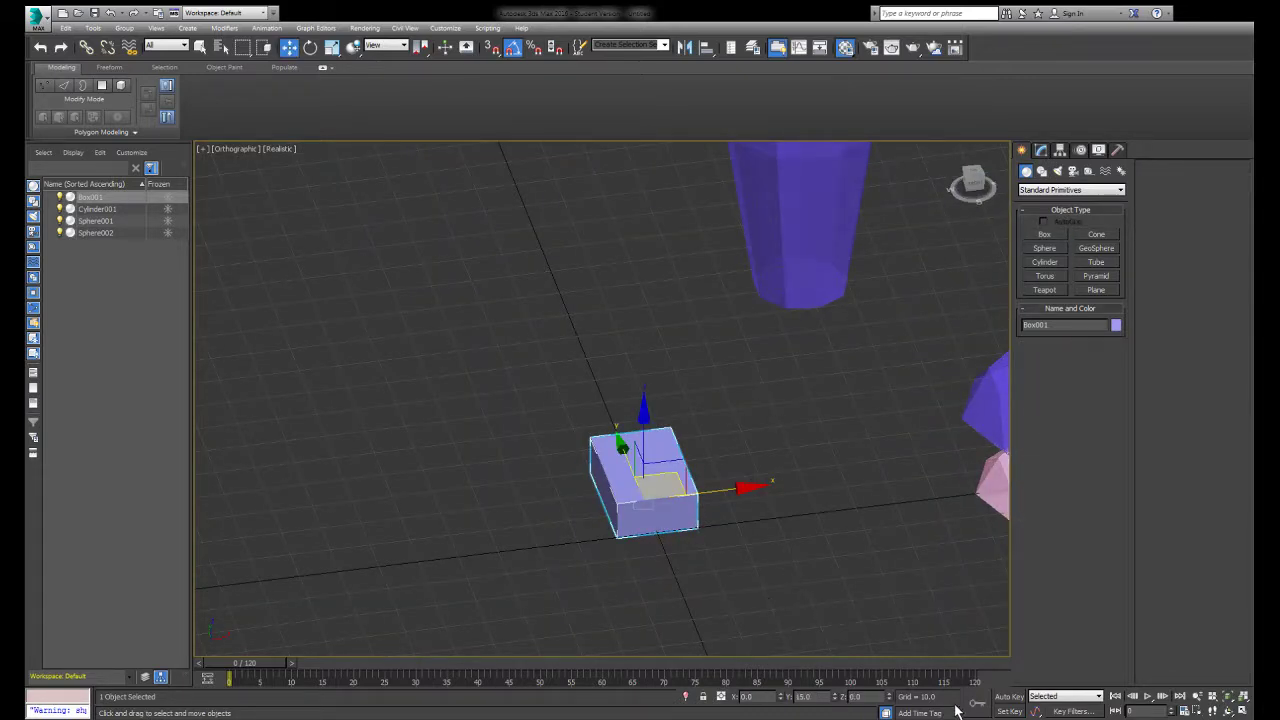
left_click(1085, 376)
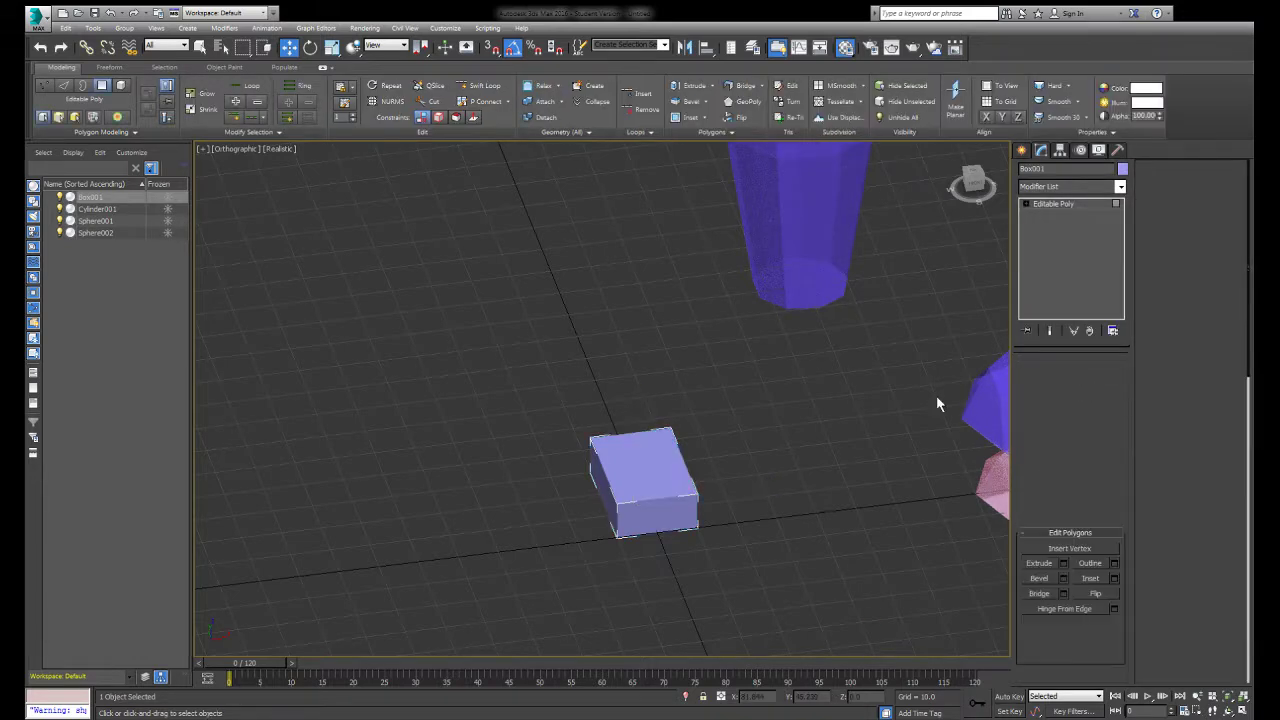
left_click(636, 482)
left_click(655, 512)
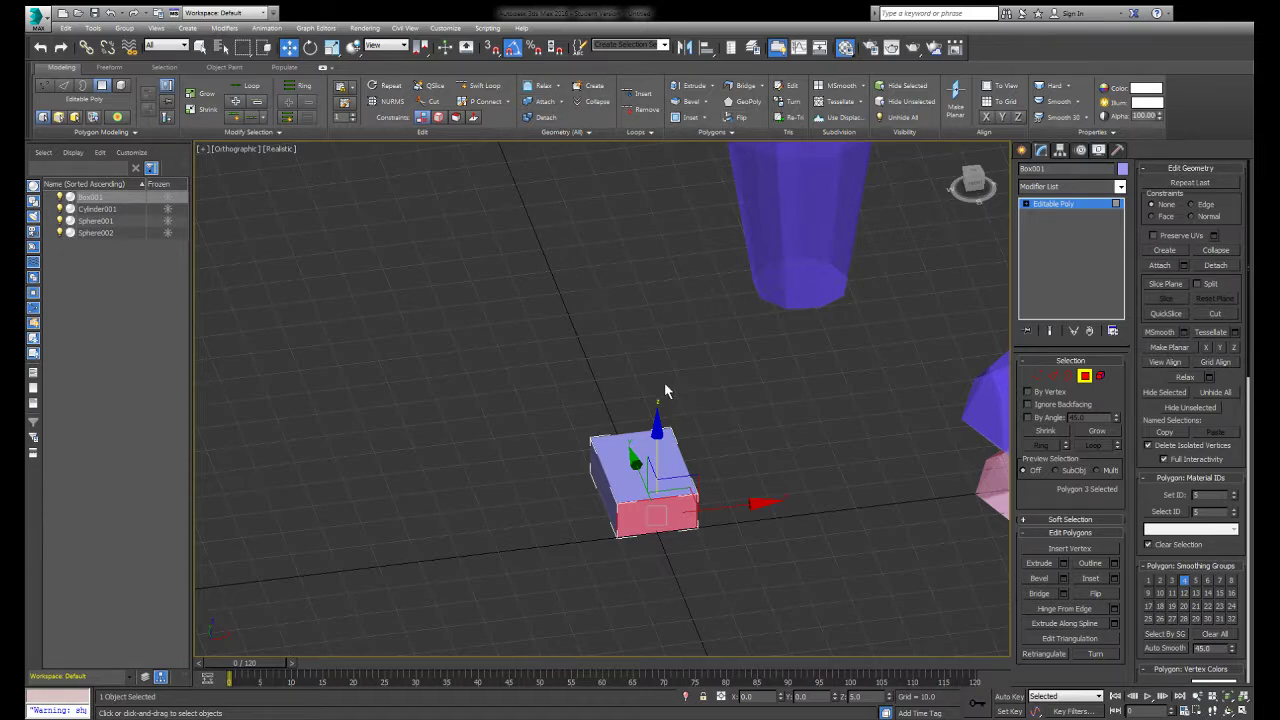
left_click(1053, 375)
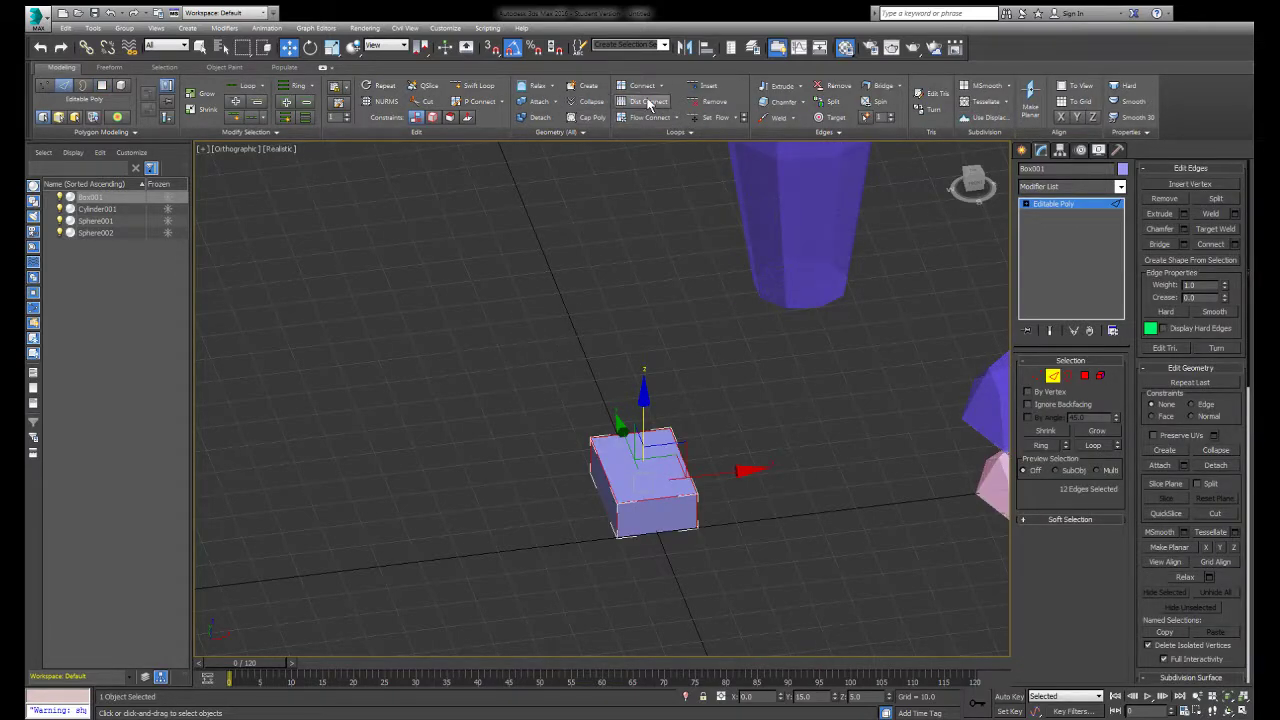
Try chamfering all twelve box edges at different widths, undoing each attempt.
left_click(784, 103)
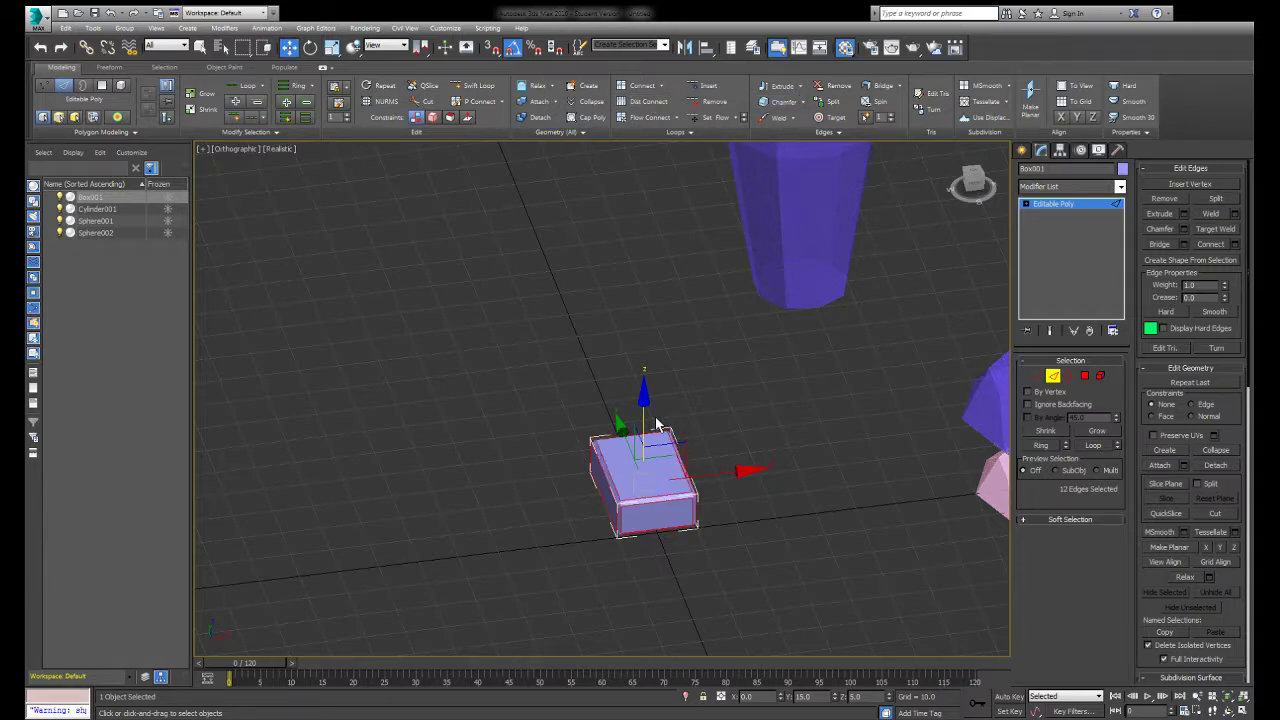
left_click_drag(611, 423, 610, 408)
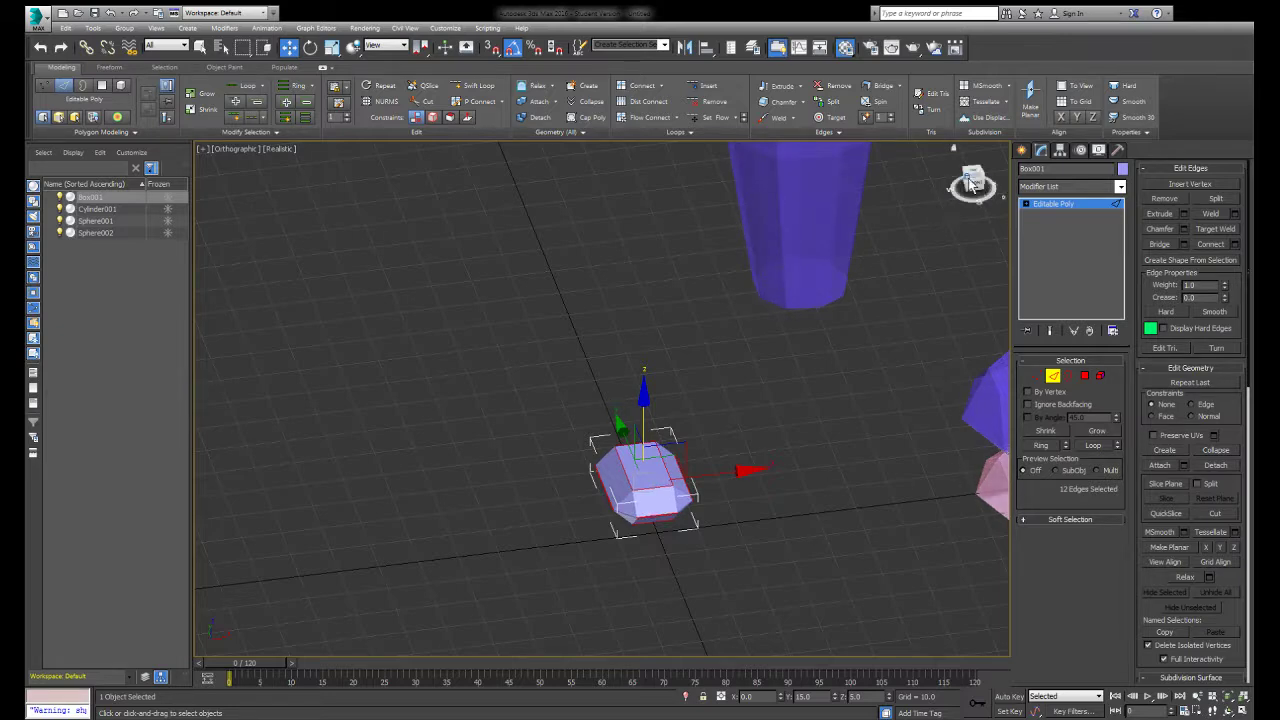
left_click_drag(973, 179, 961, 209)
middle_click_drag(921, 253, 771, 266)
scroll(920, 217, "up", 4)
middle_click_drag(679, 330, 763, 219)
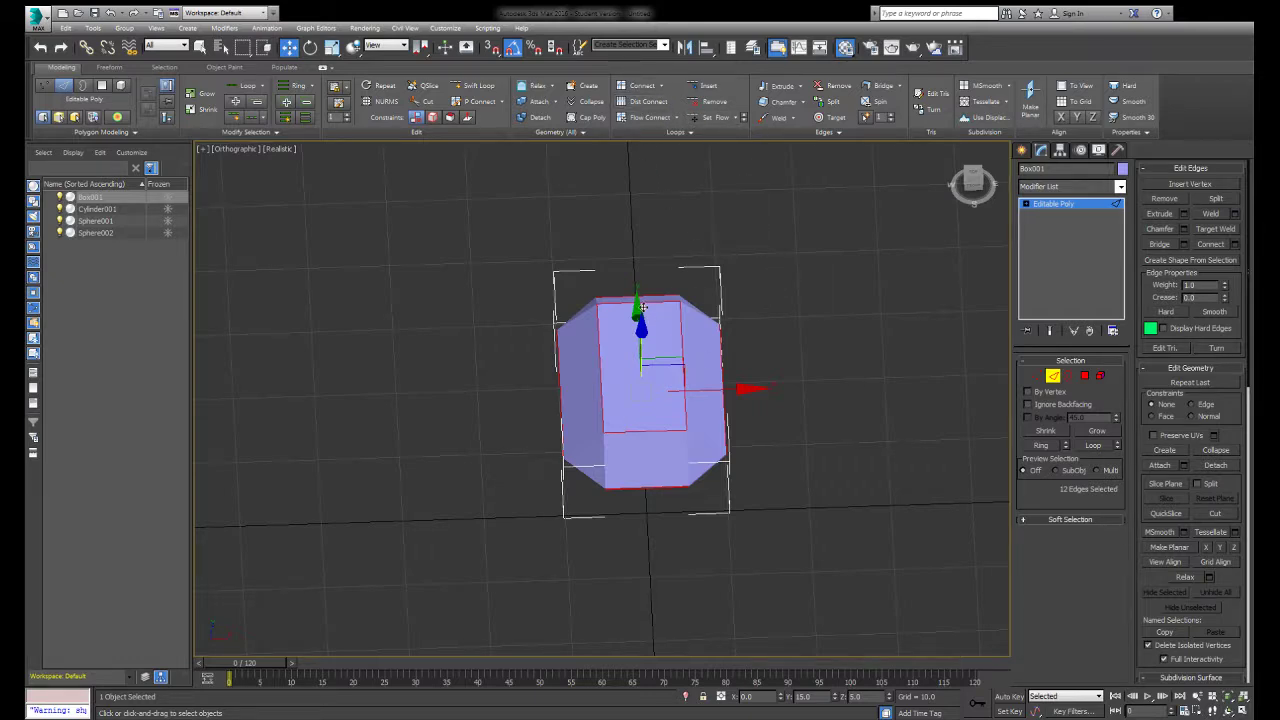
key("ctrl+z")
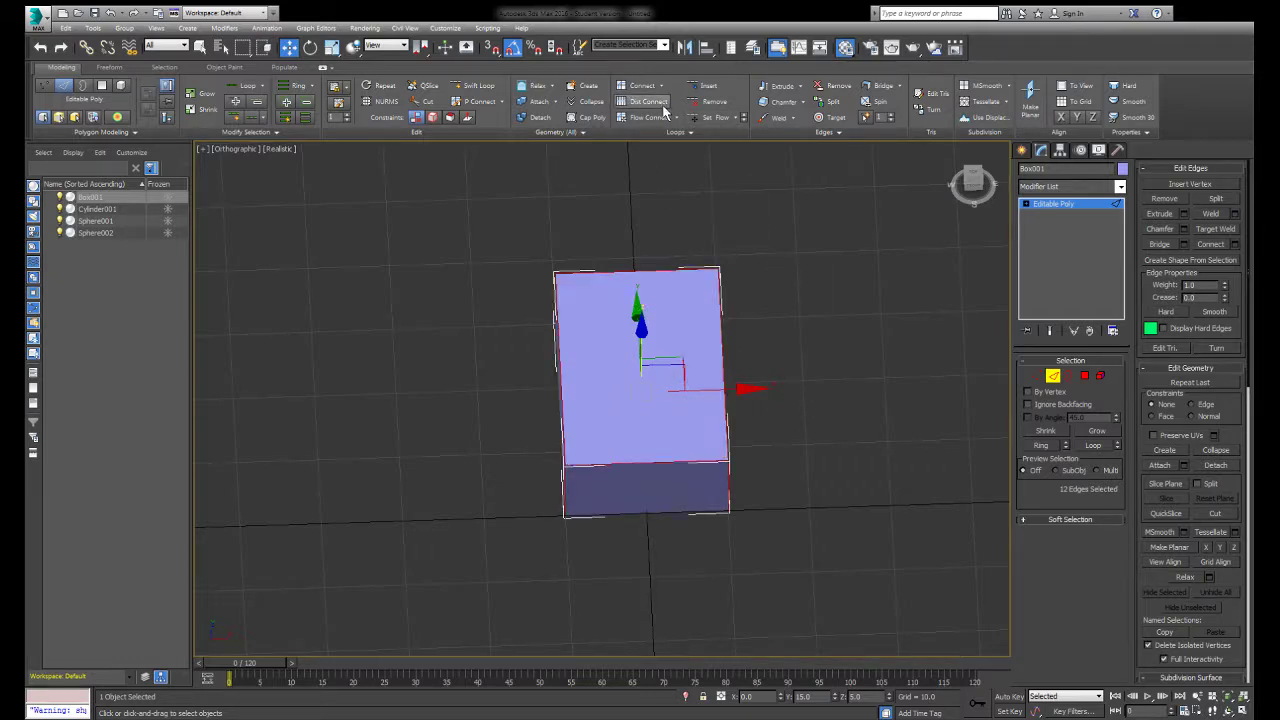
left_click(781, 102)
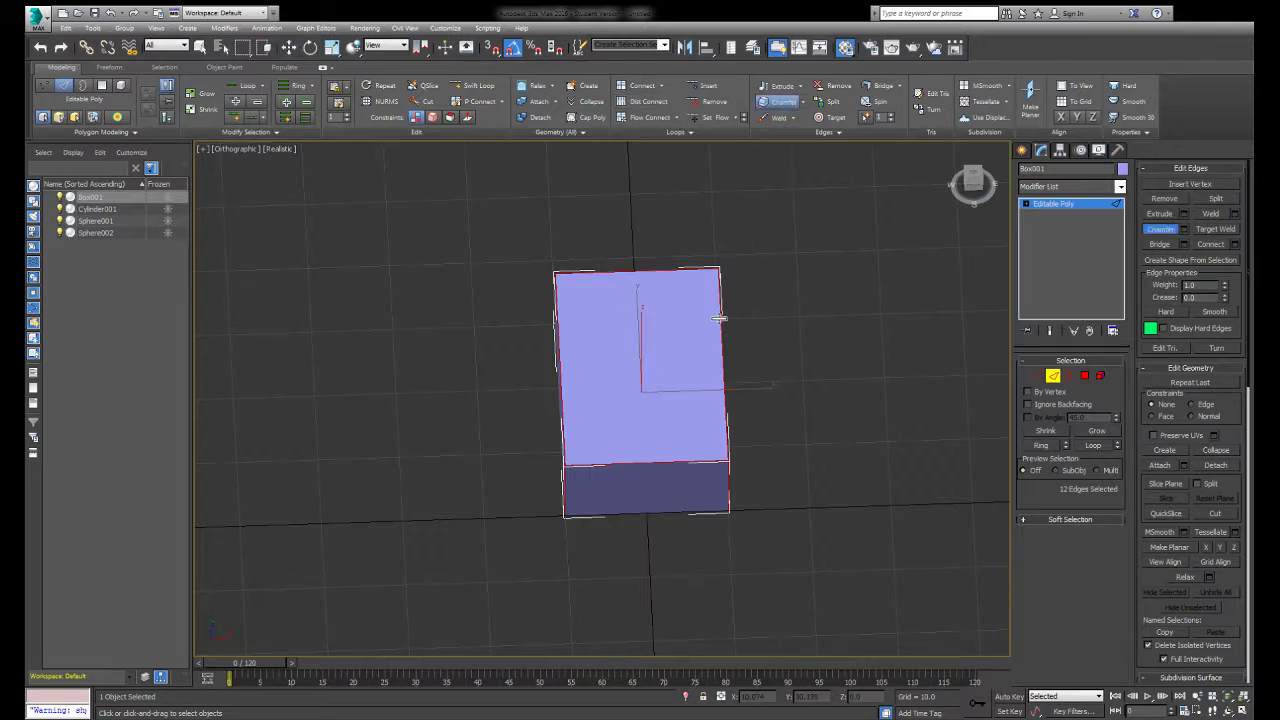
left_click_drag(720, 323, 685, 323)
key("ctrl+z")
Chamfer all twelve box edges widely enough for the side bevels to meet around the middle.
left_click(768, 104)
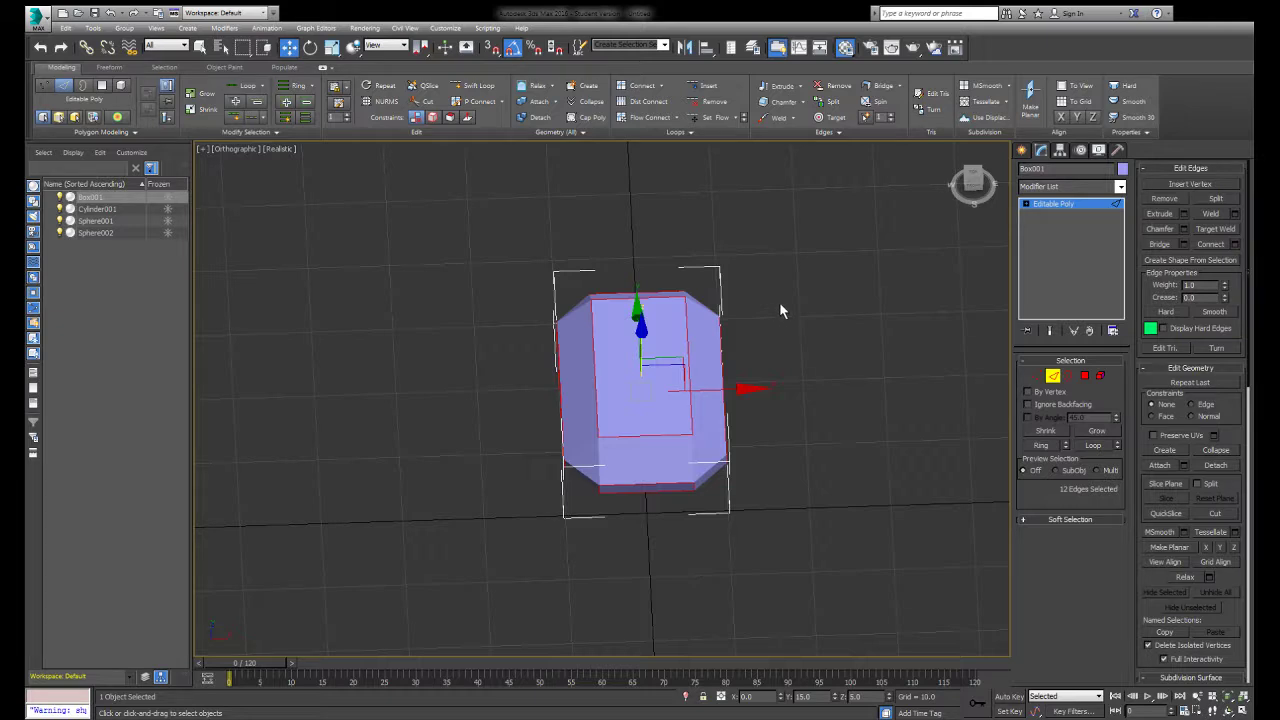
key("F3")
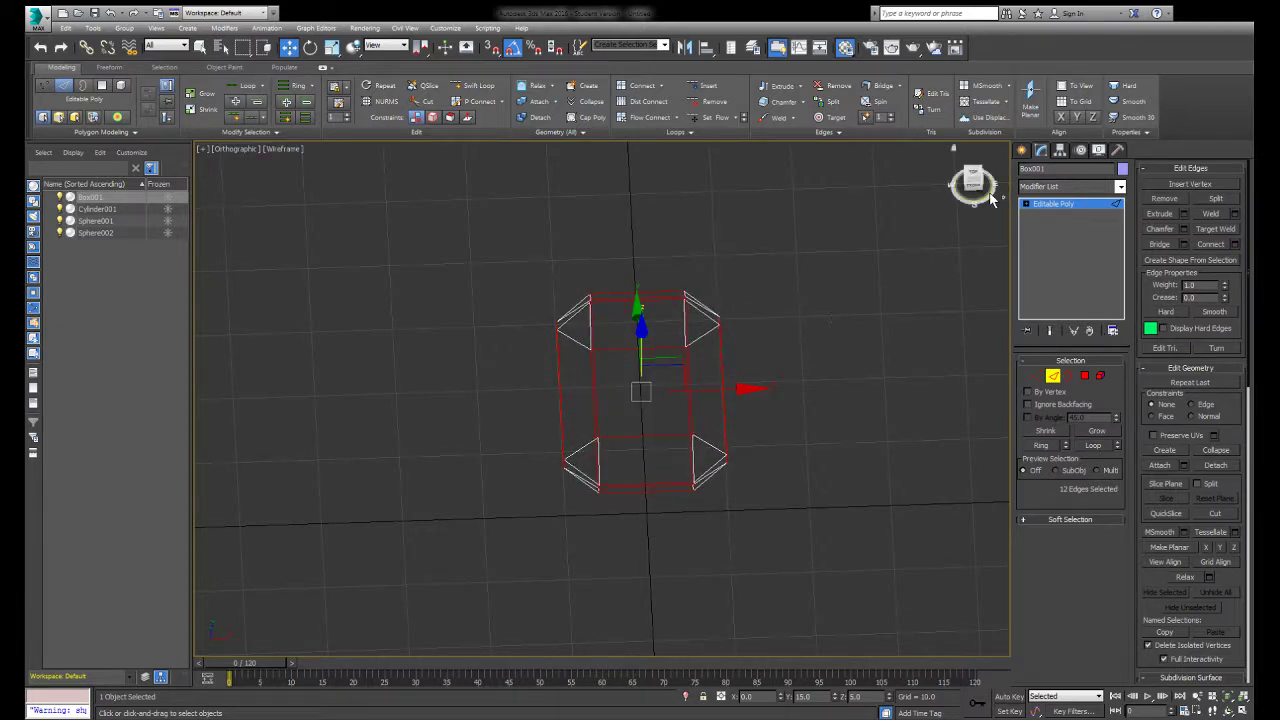
key("F3")
left_click_drag(981, 190, 973, 183)
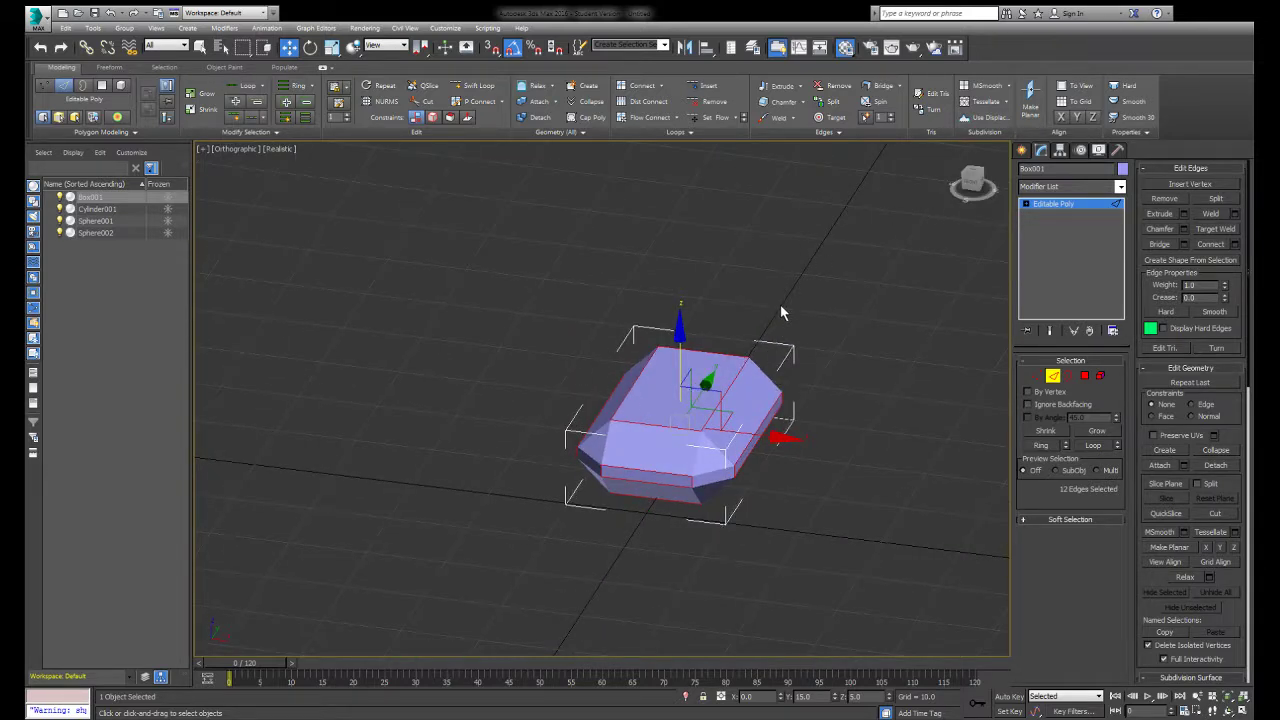
left_click_drag(777, 306, 777, 300)
key("ctrl+z")
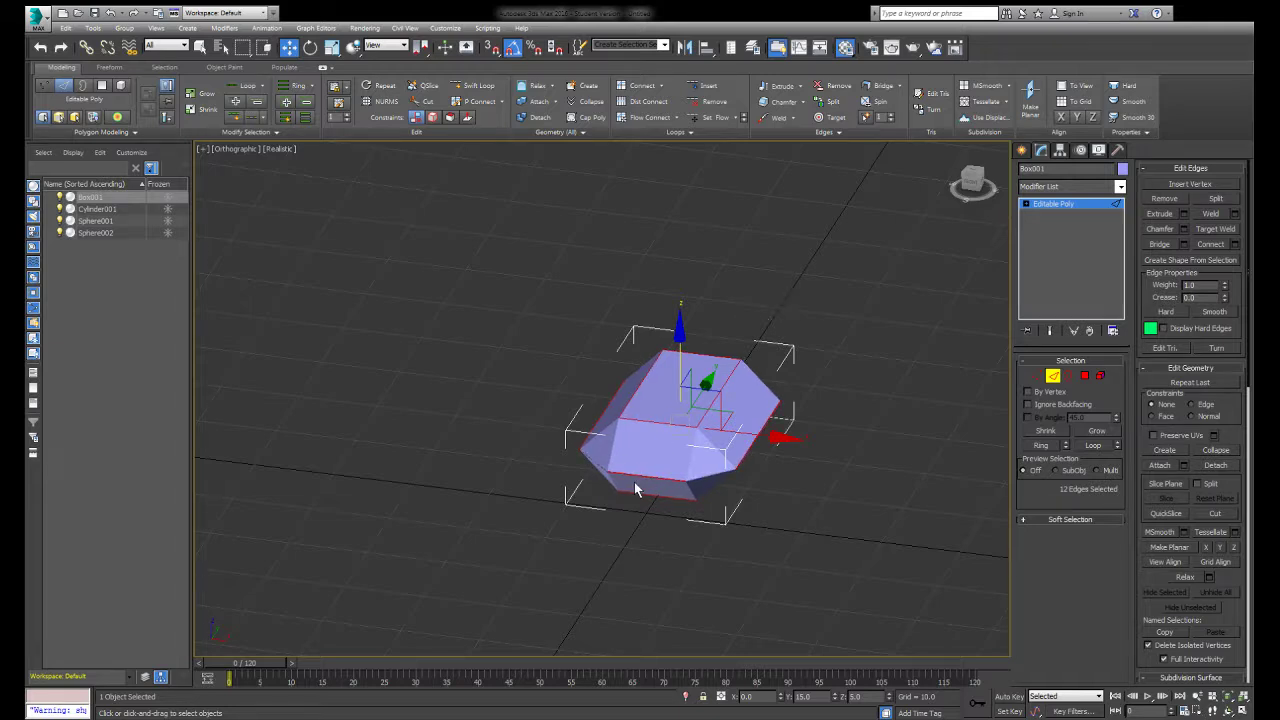
key("ctrl+z")
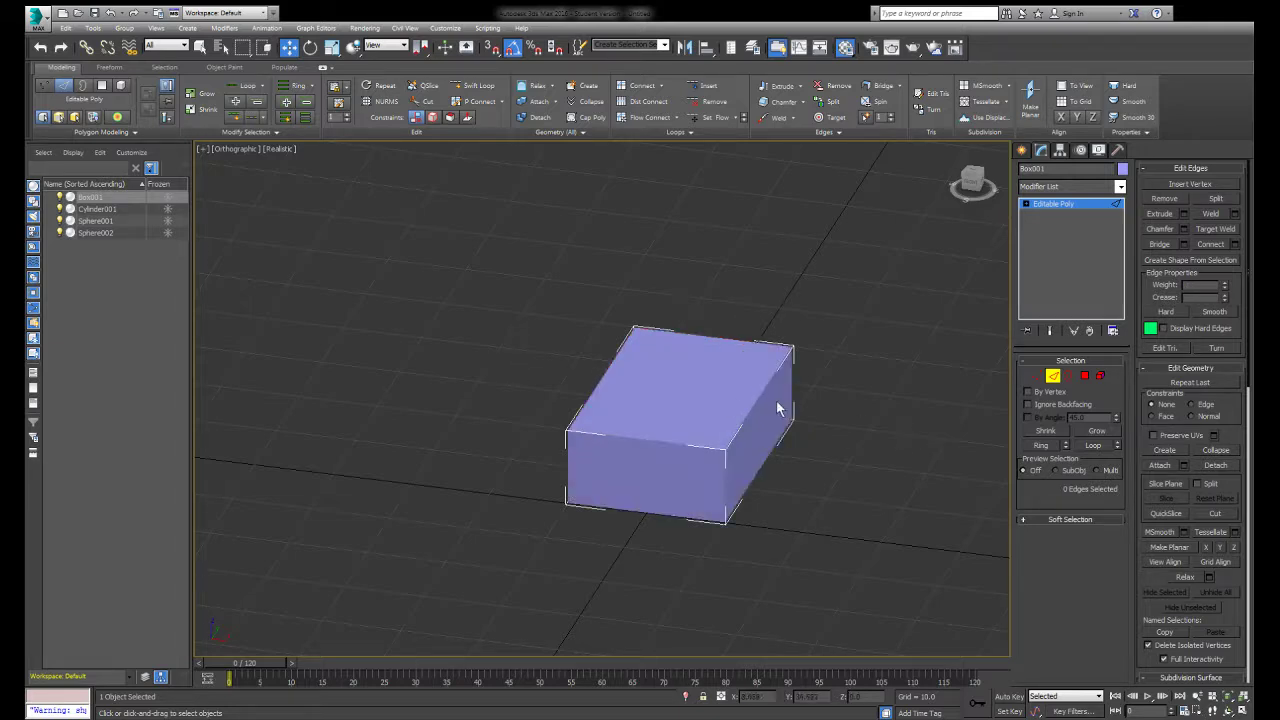
key("ctrl+y")
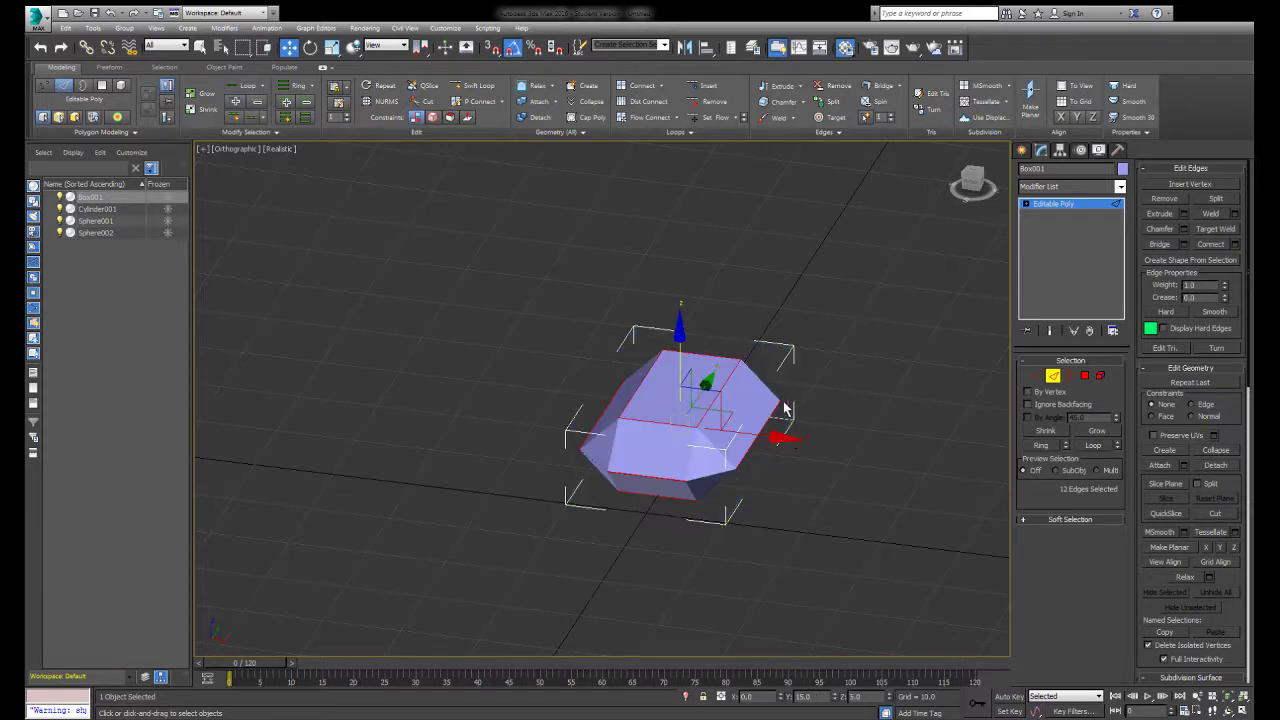
Select the doubled edges running around the middle of the chamfered box.
left_click(685, 461)
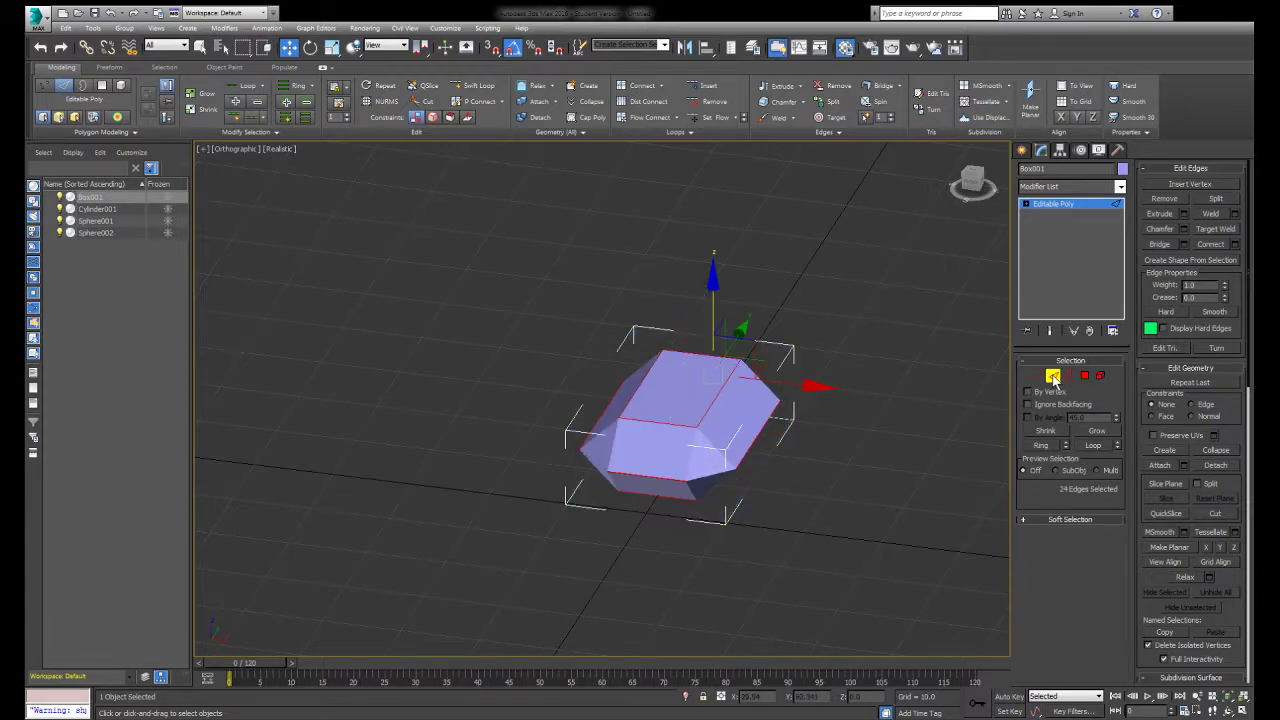
left_click(906, 457)
key("F3")
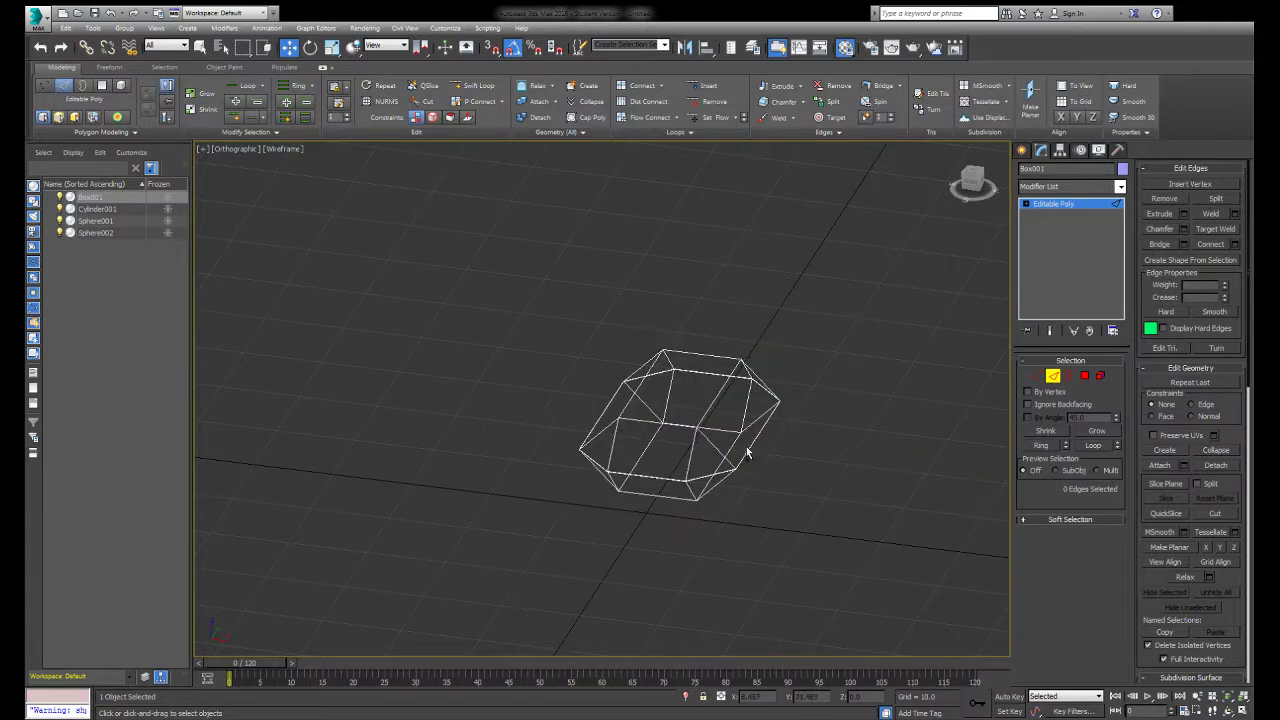
left_click(748, 466)
left_click(701, 482, "ctrl")
key("F3")
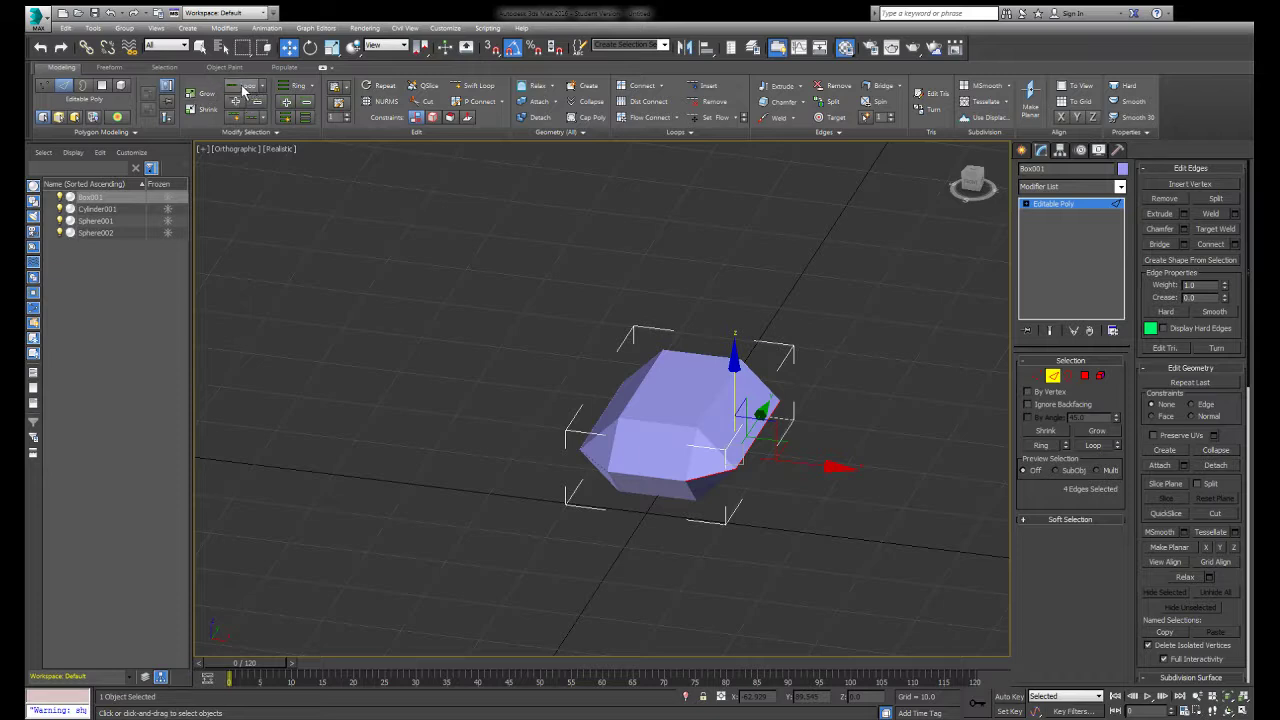
left_click(202, 96)
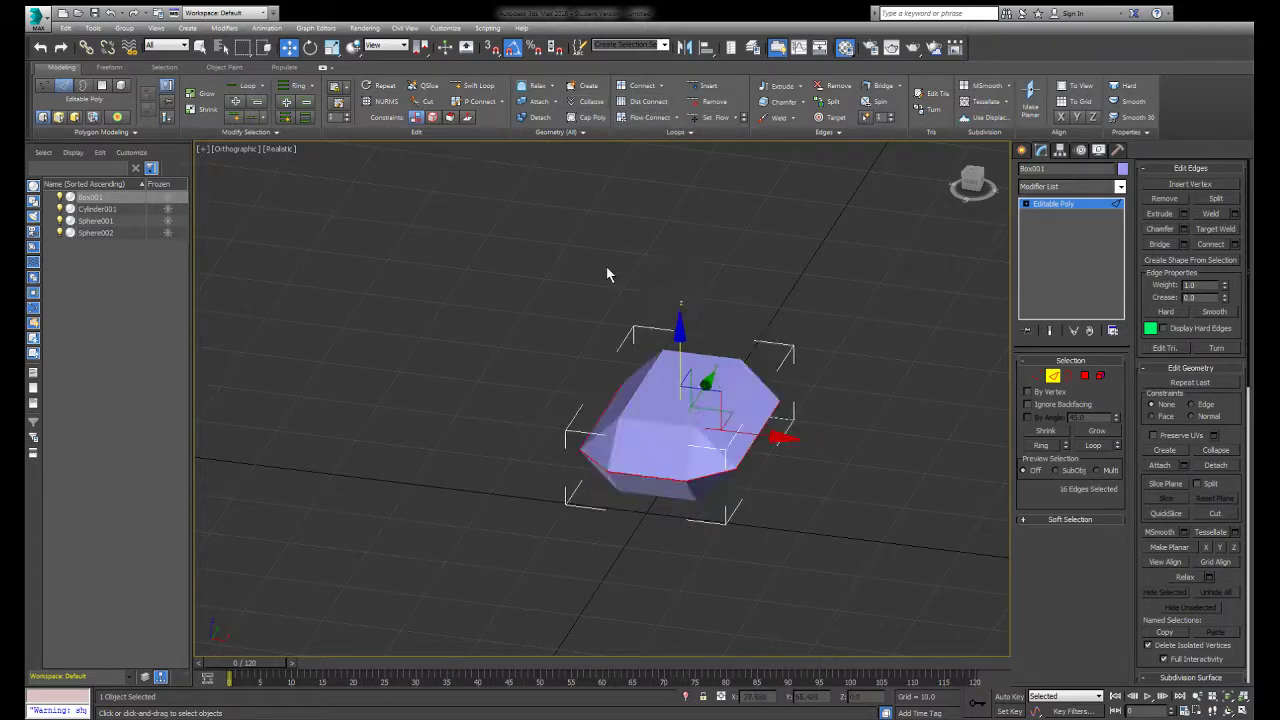
Try collapsing the doubled front edges of the chamfered box, undo it and clear the edge selection.
key("F3")
left_click(646, 489)
left_click_drag(652, 488, 643, 467)
left_click(595, 100)
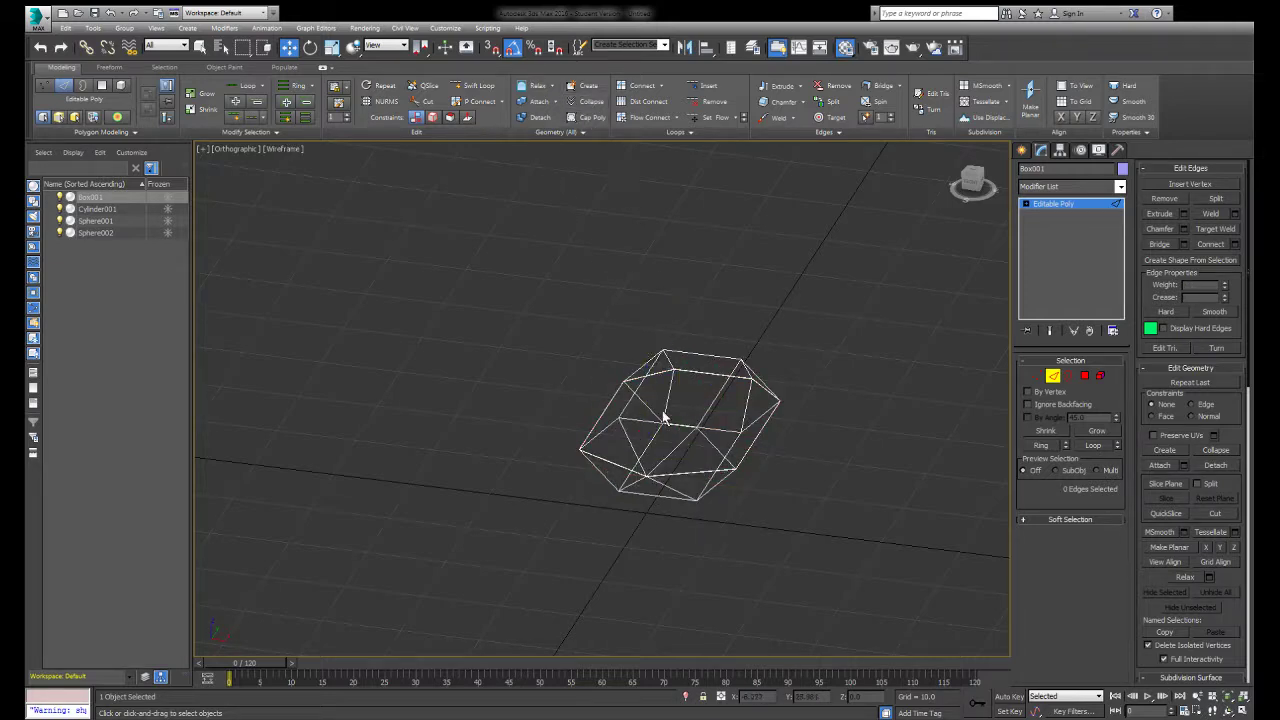
key("ctrl+z")
left_click(578, 503)
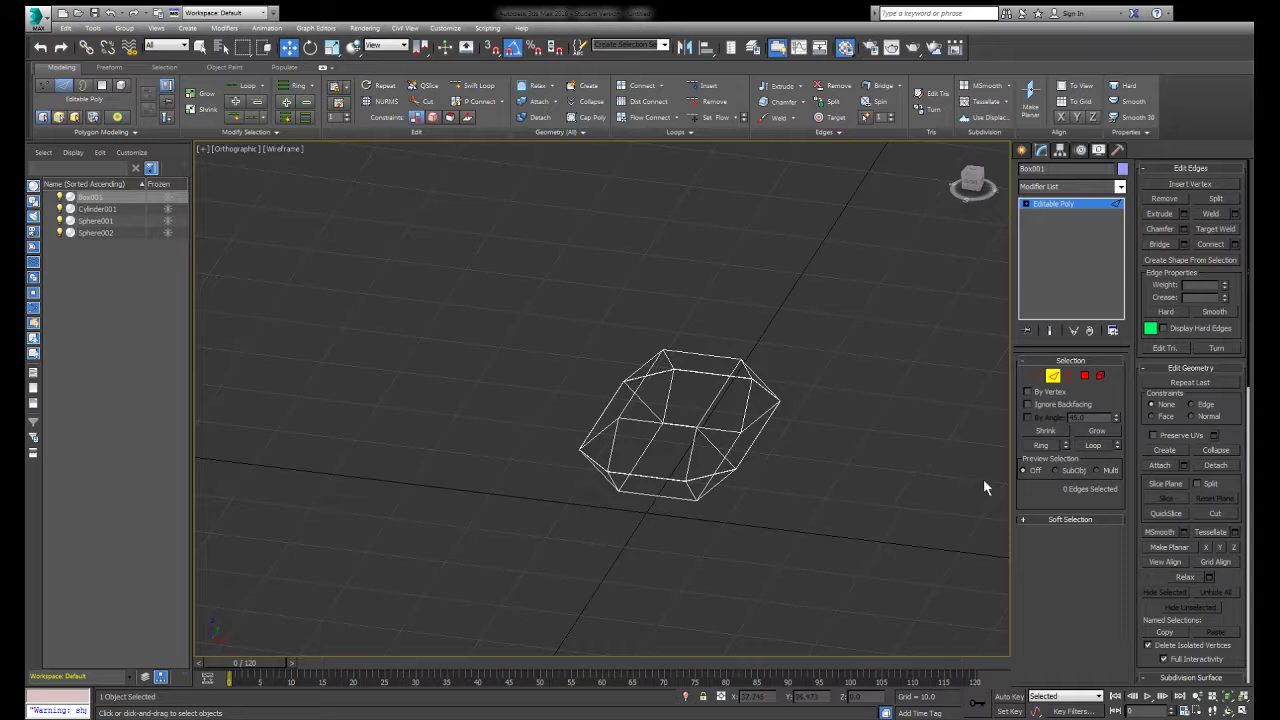
Weld all vertices of the chamfered box to merge the overlapping ones around its middle.
left_click(1036, 376)
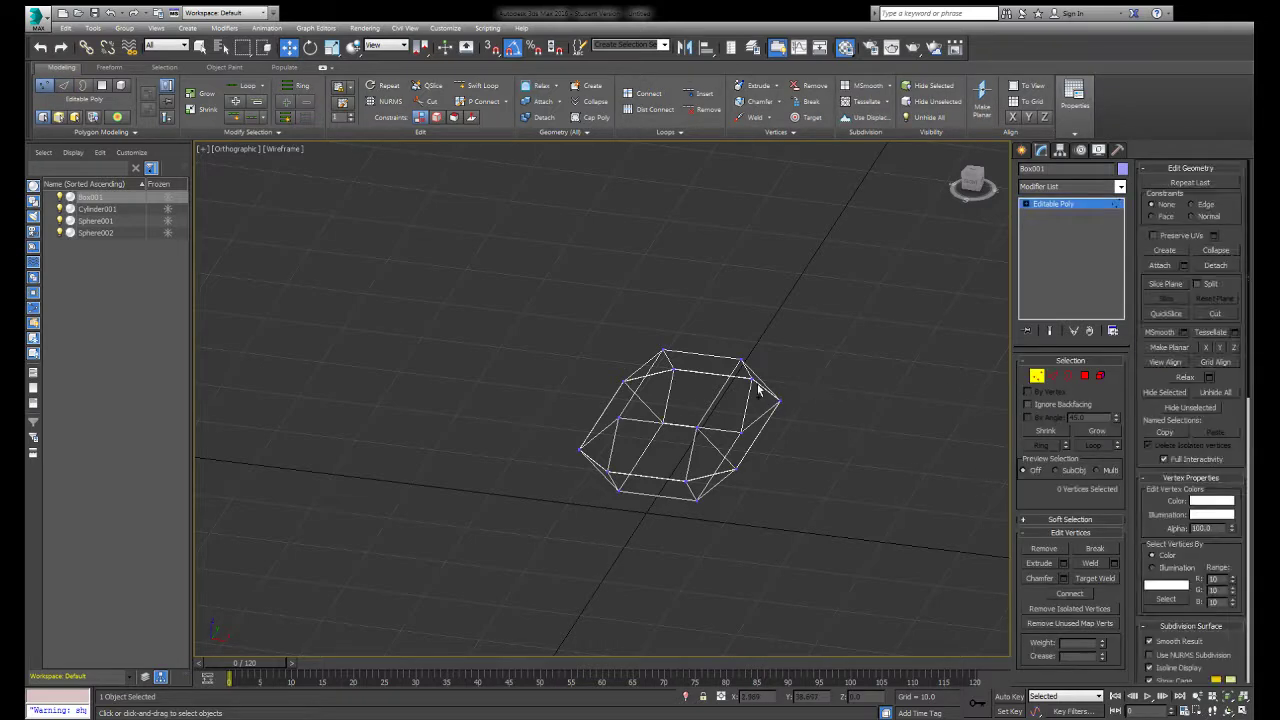
key("ctrl+a")
key("F3")
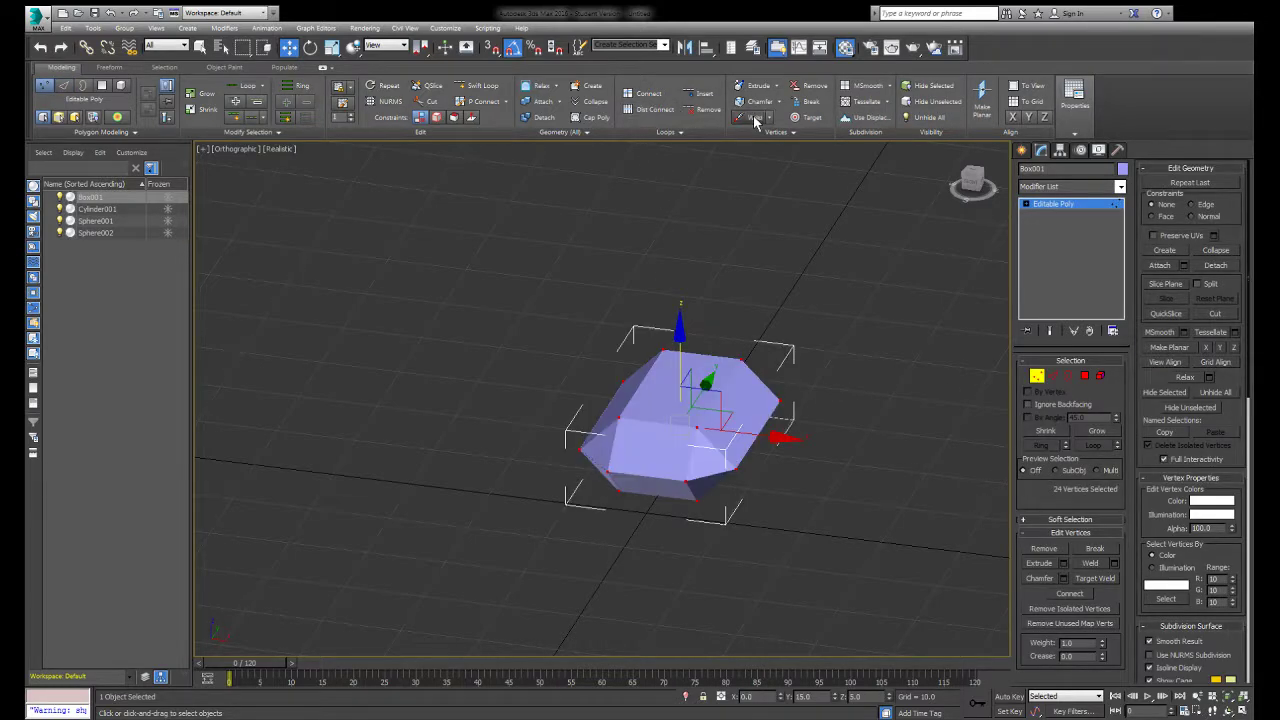
left_click(758, 118)
key("ctrl+z")
left_click(752, 118)
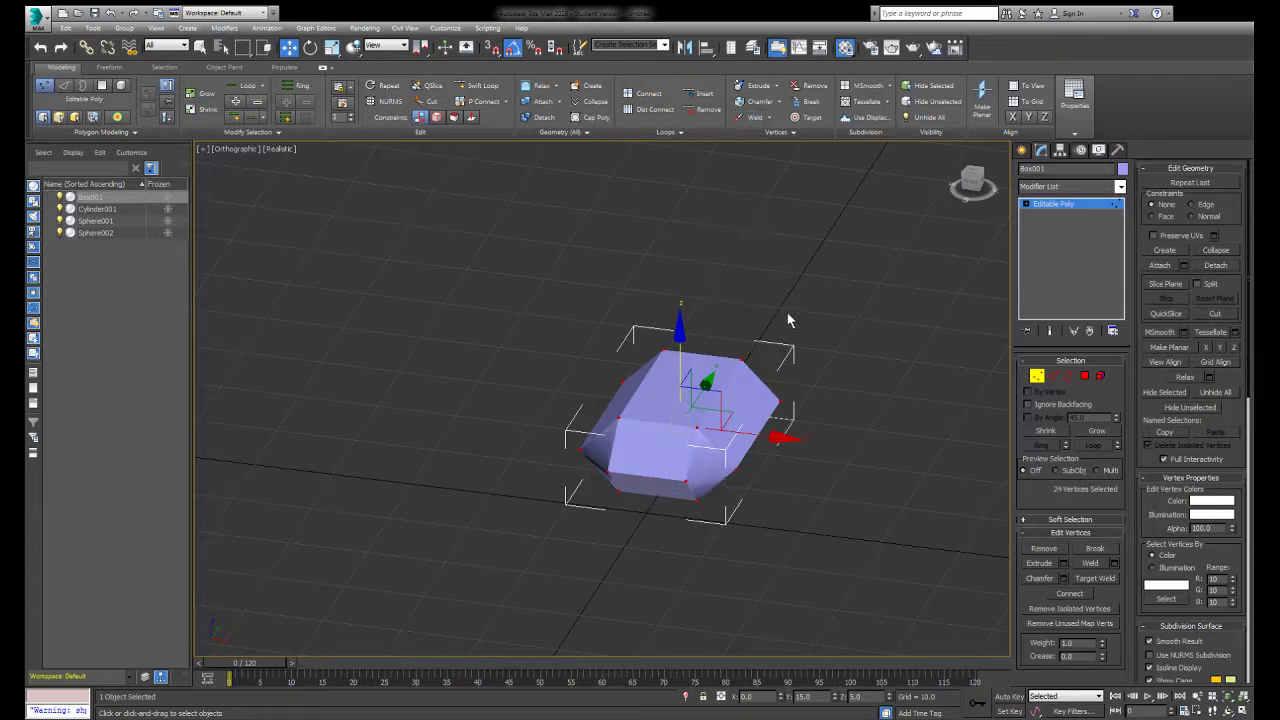
mouse_move(772, 244)
left_mouse_down()
mouse_move(766, 198)
mouse_move(770, 293)
mouse_move(776, 283)
left_mouse_up()
key("ctrl+z")
key("ctrl+y")
key("ctrl+z")
Make all edges of the chamfered box hard, leave edge editing and keep the shaded view without edges.
left_click(1083, 377)
left_click(1053, 372)
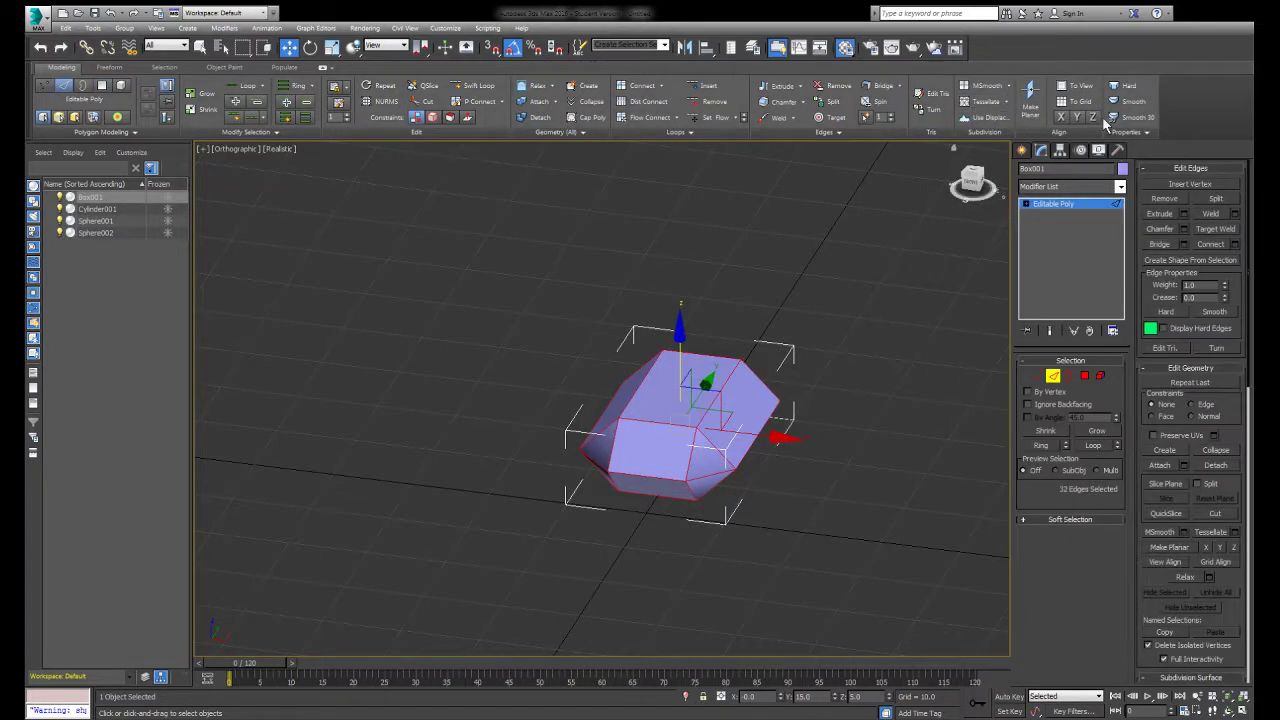
left_click(1127, 88)
key("F4")
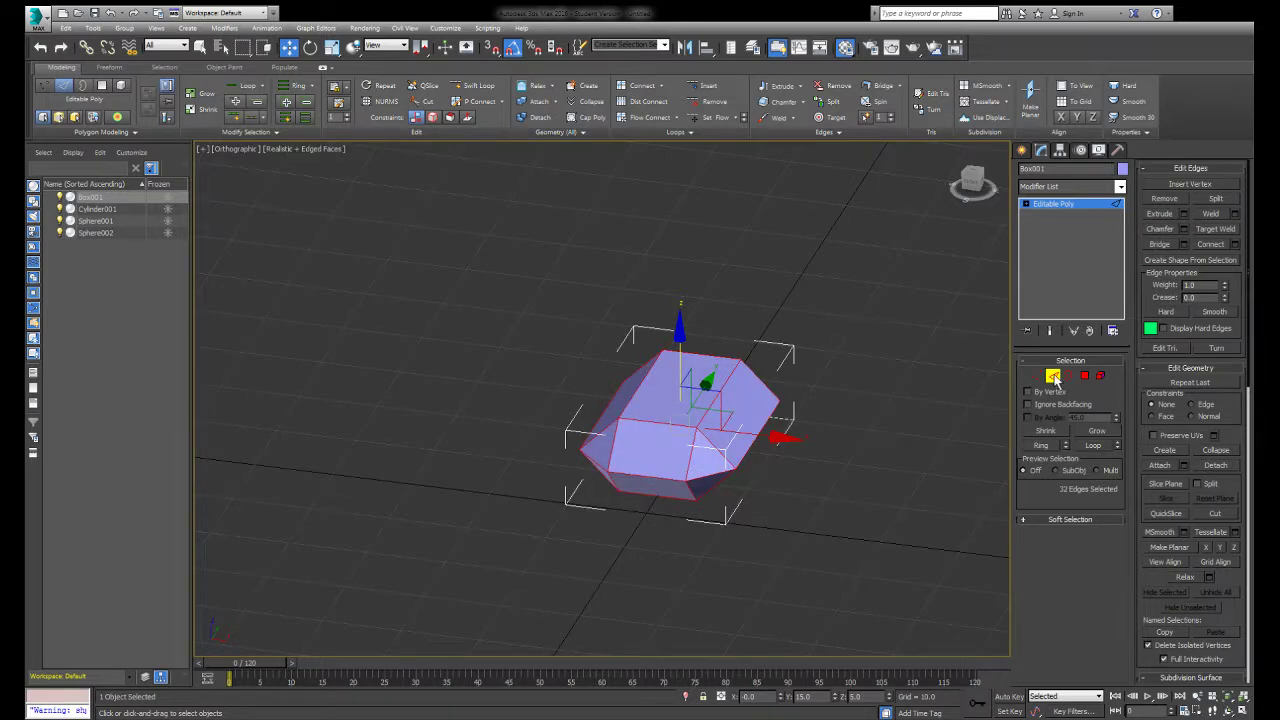
left_click(902, 361)
key("F3")
key("F3")
key("F4")
mouse_move(974, 184)
left_mouse_down()
mouse_move(990, 179)
mouse_move(990, 152)
mouse_move(918, 162)
mouse_move(977, 217)
mouse_move(998, 182)
mouse_move(976, 178)
left_mouse_up()
left_click(608, 375)
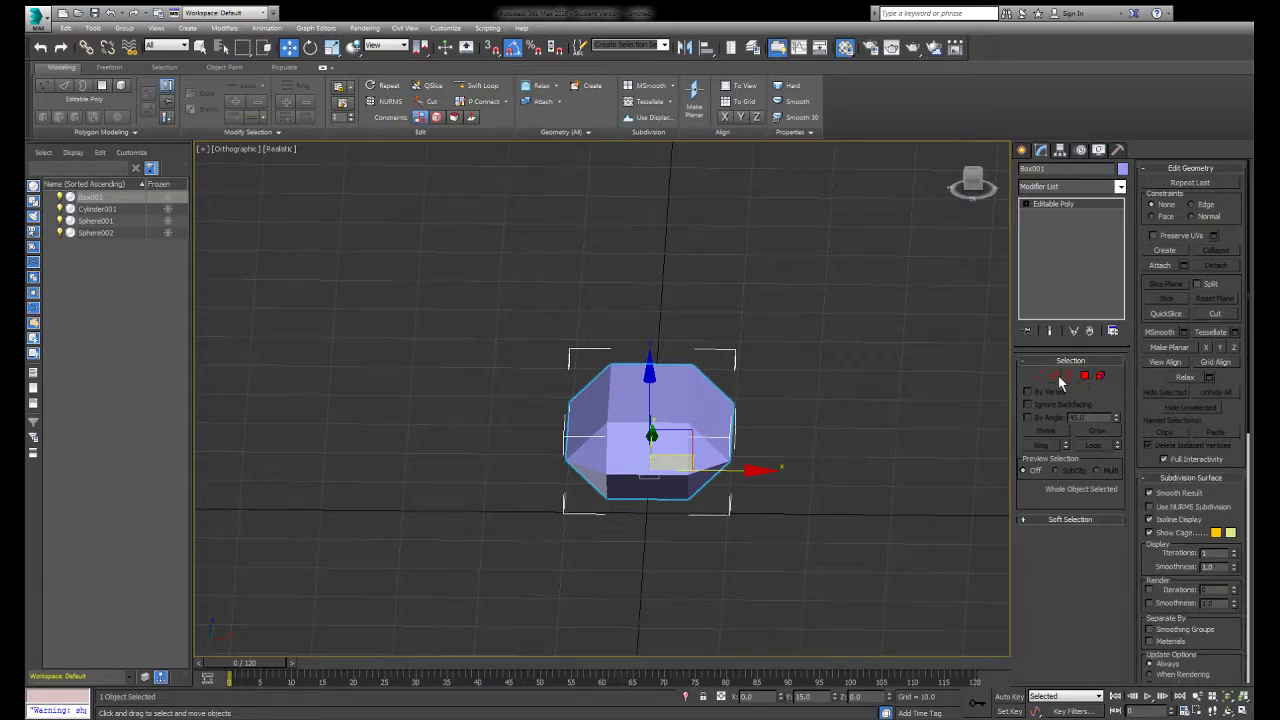
Select the edges running along the length of the chamfered box.
left_click(1055, 377)
key("F3")
left_click_drag(973, 180, 973, 186)
left_click(973, 178)
left_click(779, 455)
left_click_drag(770, 438, 475, 436)
key("F3")
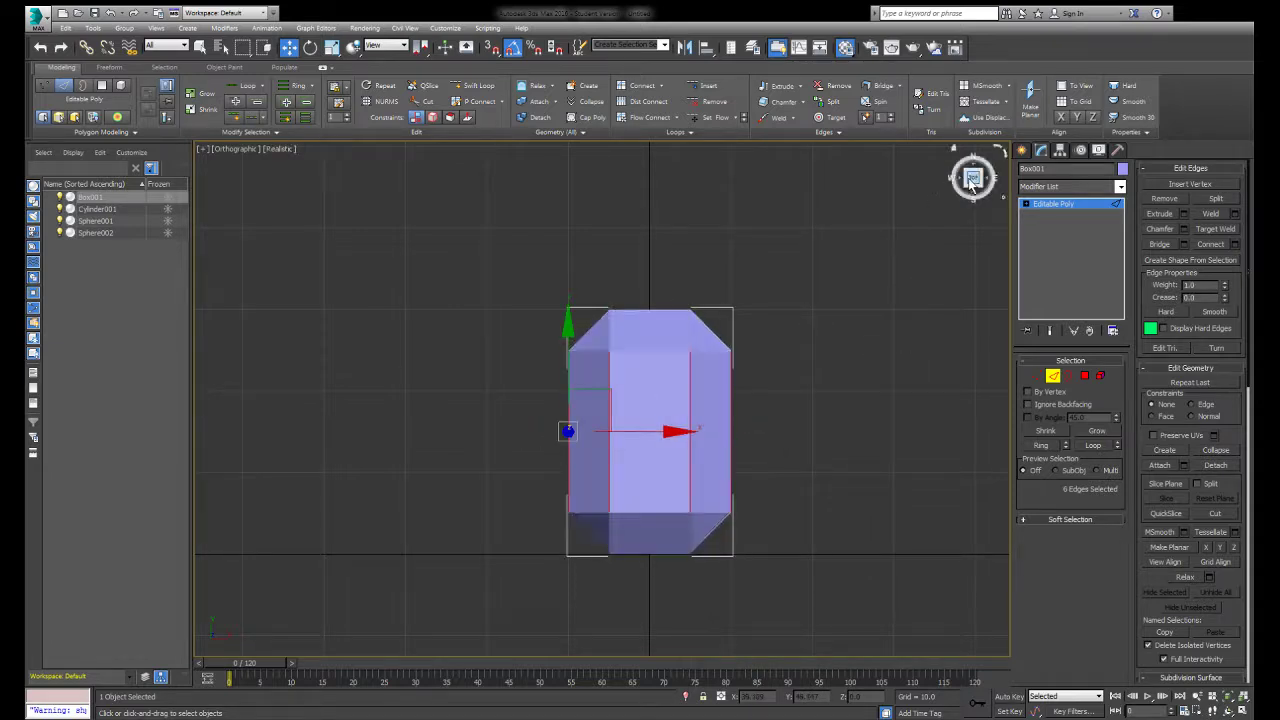
Try chamfering the selected lengthwise edges of the box gem, check the shape from several angles and undo the chamfer.
mouse_move(973, 178)
left_mouse_down()
mouse_move(995, 215)
mouse_move(993, 196)
left_mouse_up()
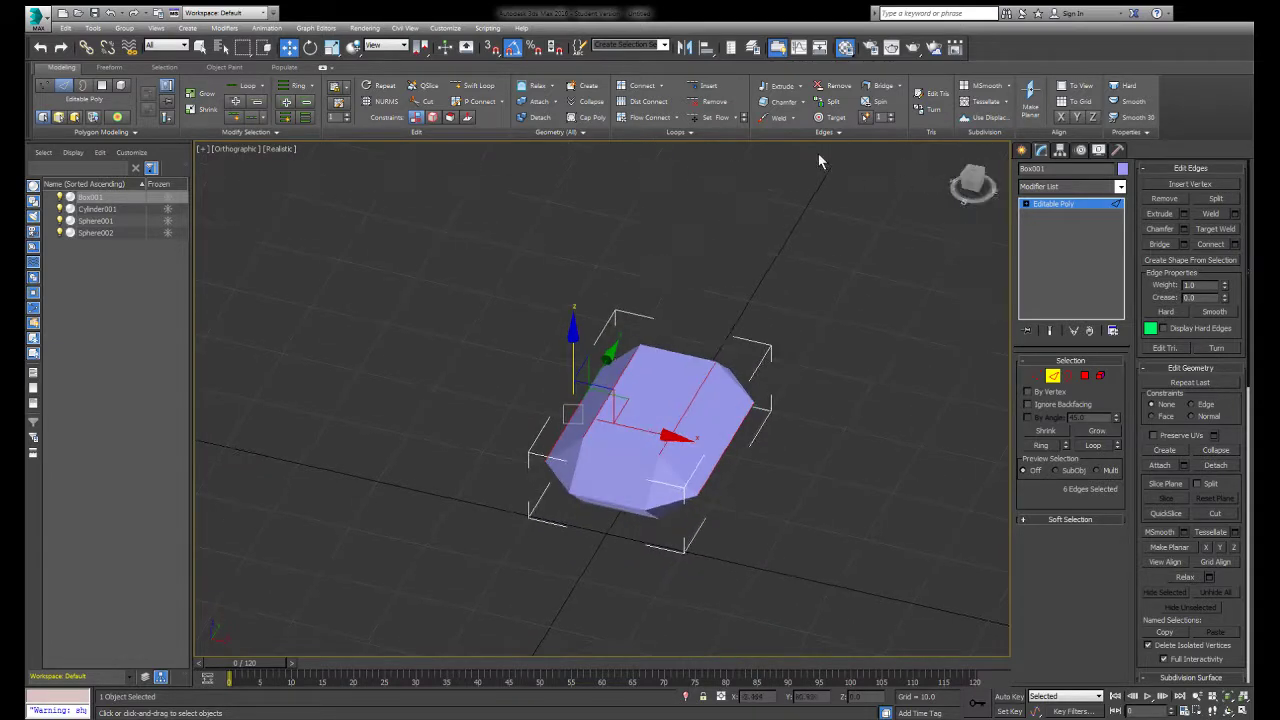
left_click(780, 101)
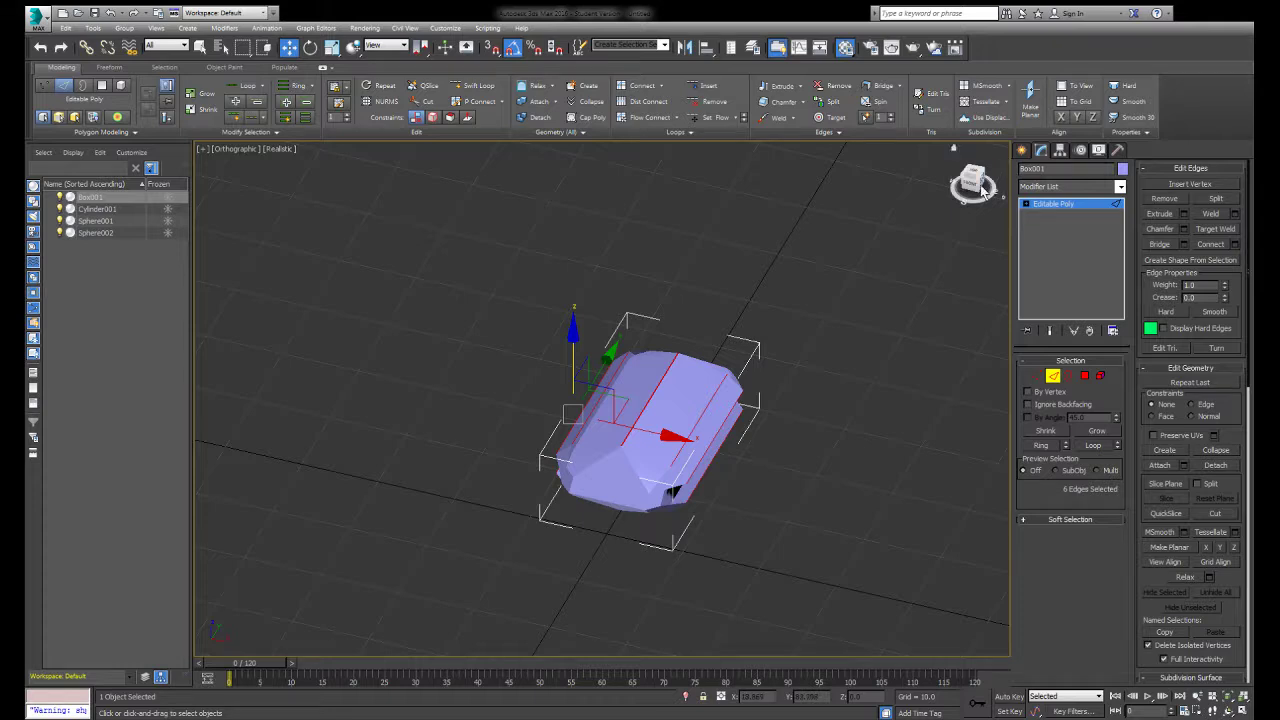
left_click_drag(984, 190, 927, 258)
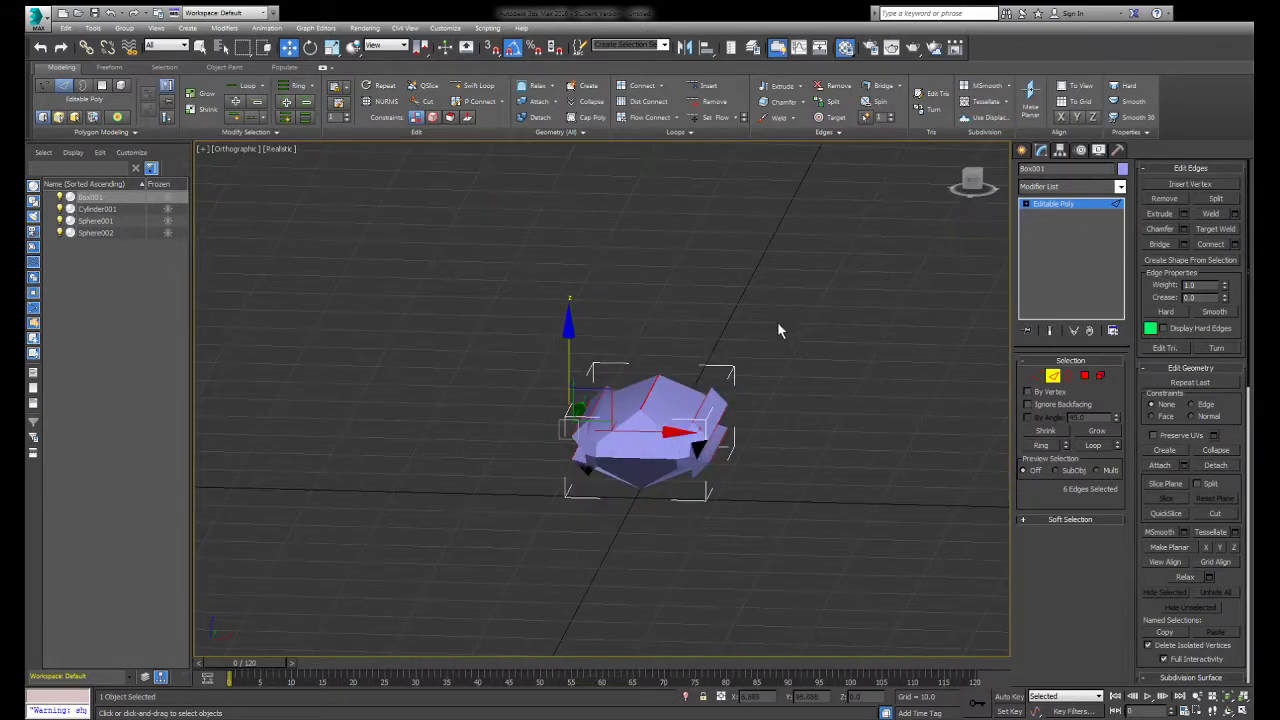
mouse_move(779, 302)
left_mouse_down()
mouse_move(782, 343)
mouse_move(782, 322)
left_mouse_up()
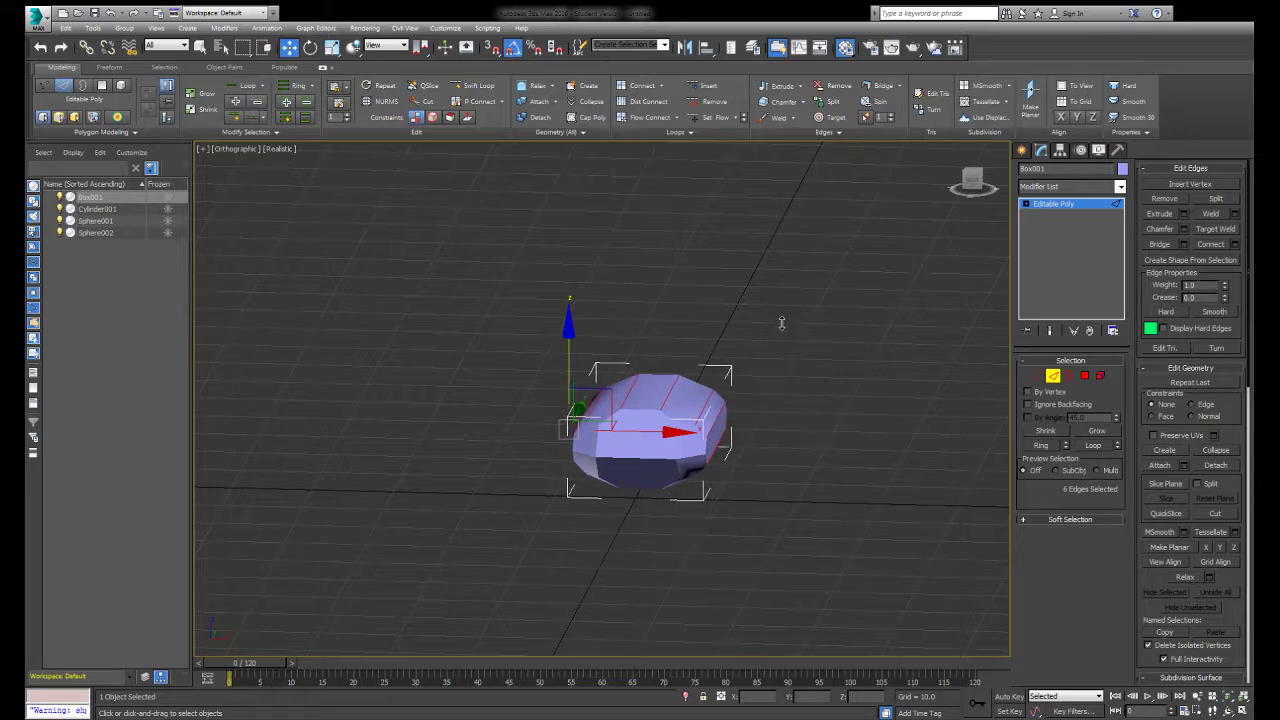
left_click_drag(978, 186, 838, 290)
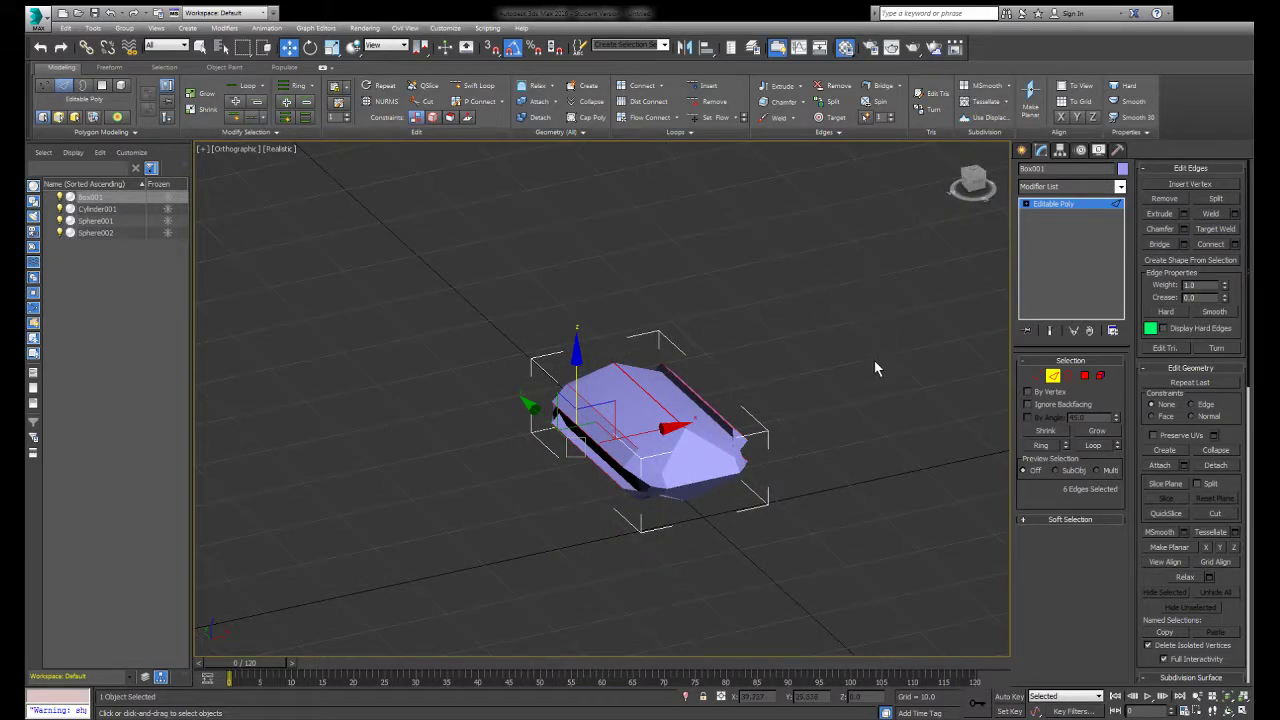
key("ctrl+z")
scroll(862, 298, "down", 3)
scroll(873, 305, "up", 2)
scroll(775, 344, "up", 3)
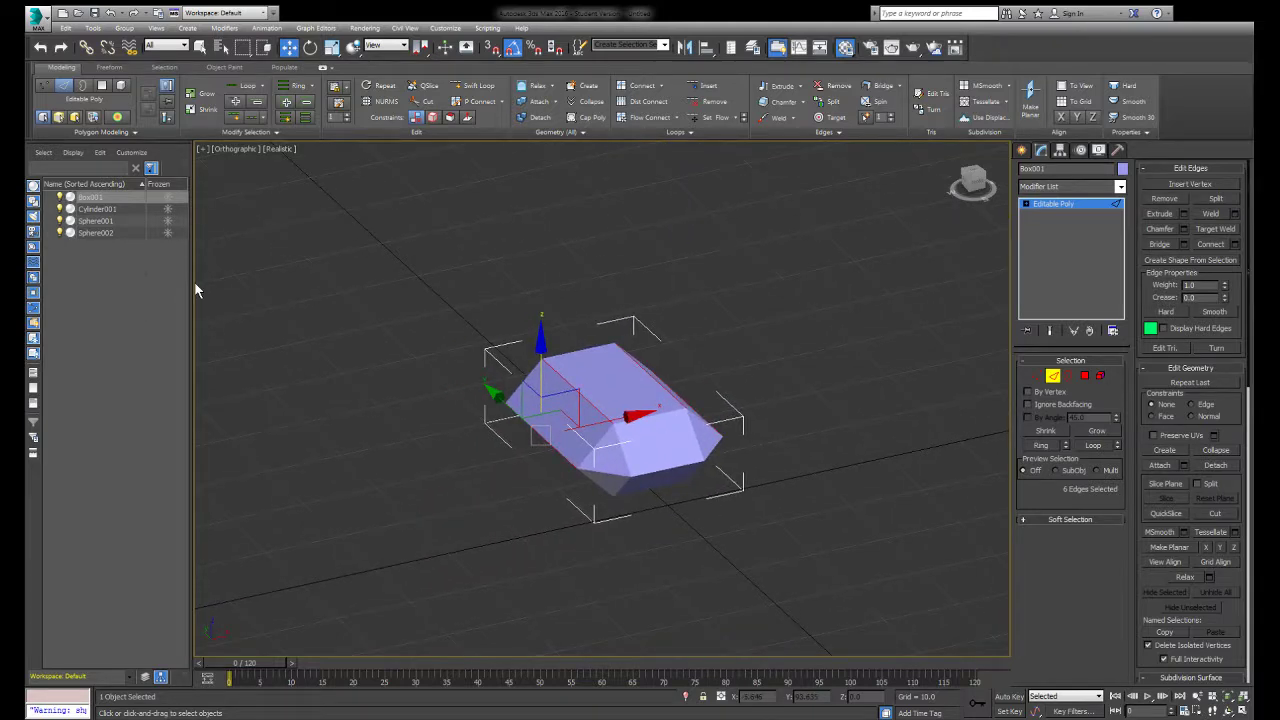
Clear the edge selection of the box gem and display the shaded models with their edges.
left_click(572, 283)
key("F3")
key("F3")
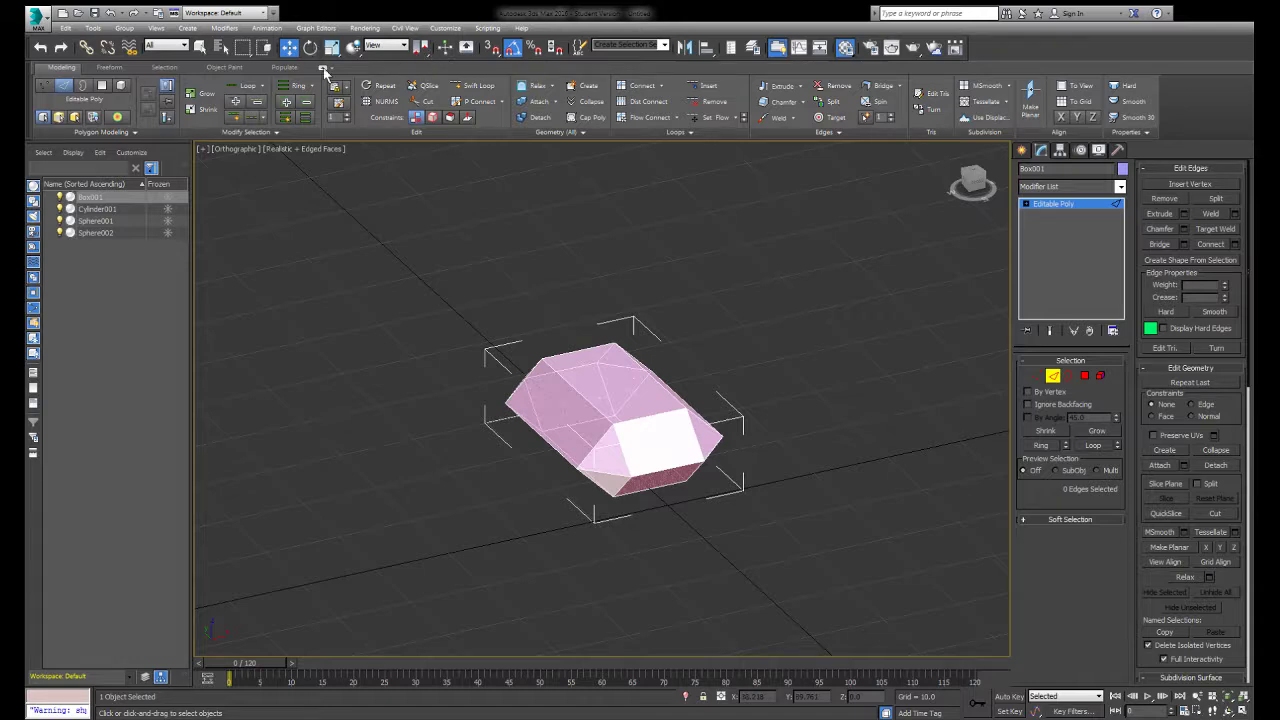
Leave edge editing and move the chamfered box gem in front of the two diamonds.
scroll(460, 322, "down", 3)
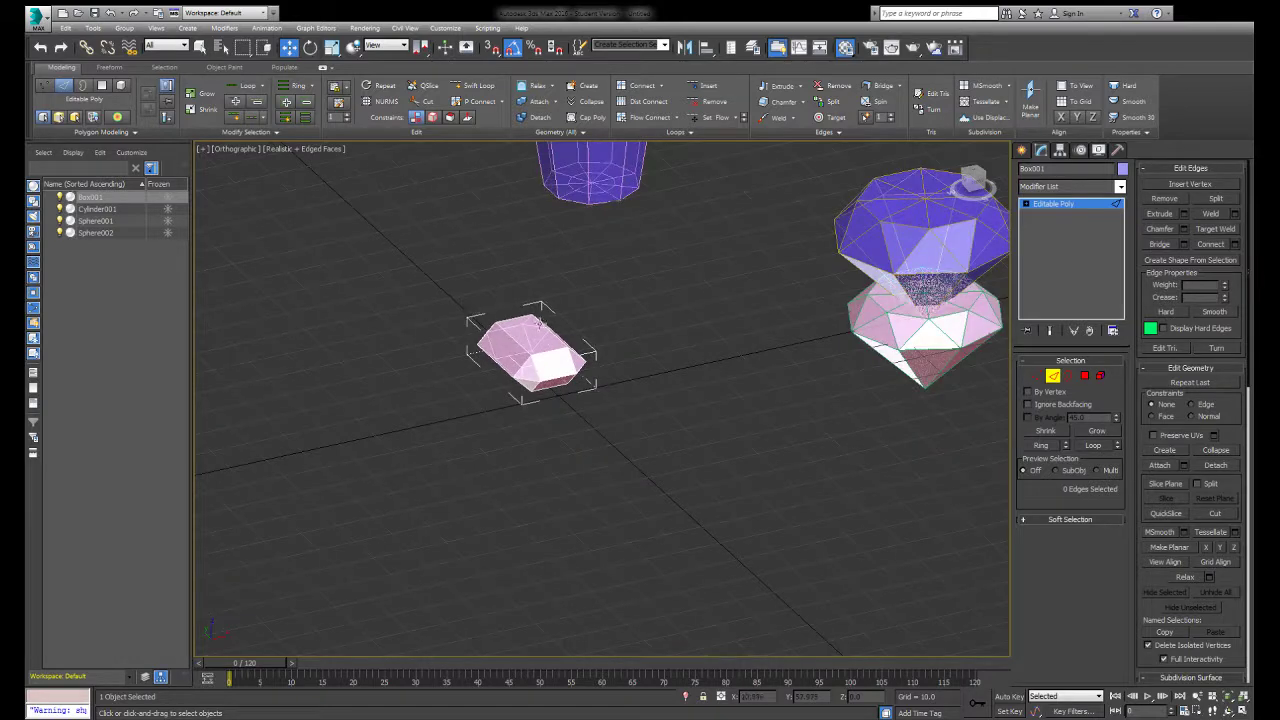
left_click(1053, 379)
left_click_drag(559, 357, 864, 467)
Move the blue-violet diamond away from the overlapping pale diamond so the gems stand apart, and clear the selection.
left_click_drag(971, 178, 945, 160)
middle_click_drag(908, 214, 799, 282)
scroll(799, 282, "down", 2)
left_click_drag(981, 180, 998, 203)
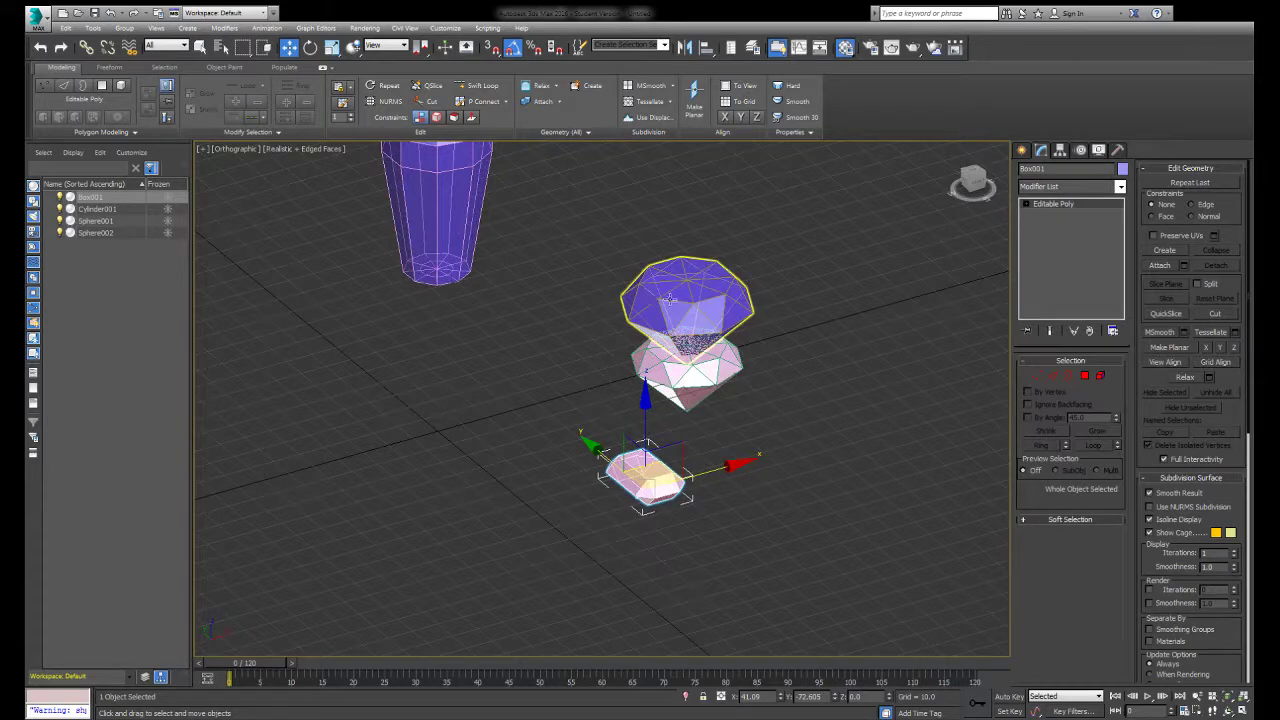
left_click(668, 298)
left_click_drag(678, 287, 590, 233)
middle_click_drag(527, 346, 579, 358)
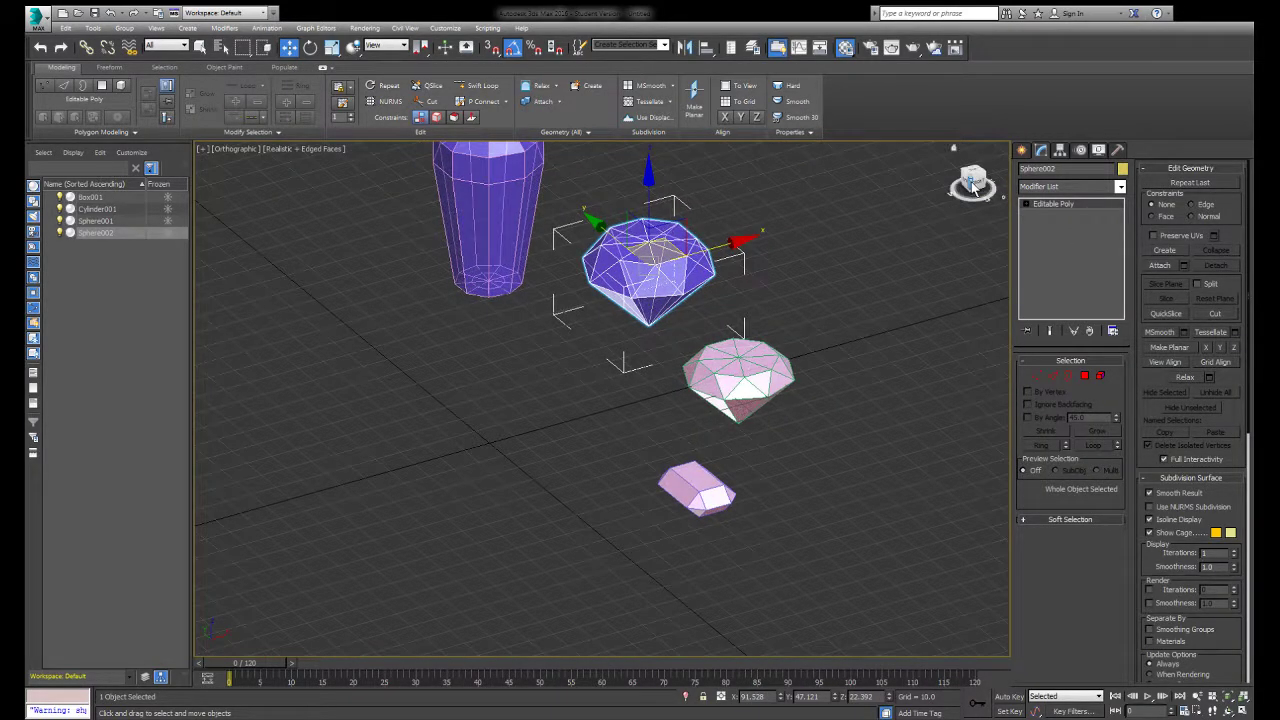
left_click_drag(979, 189, 1000, 172)
middle_click_drag(817, 261, 778, 269)
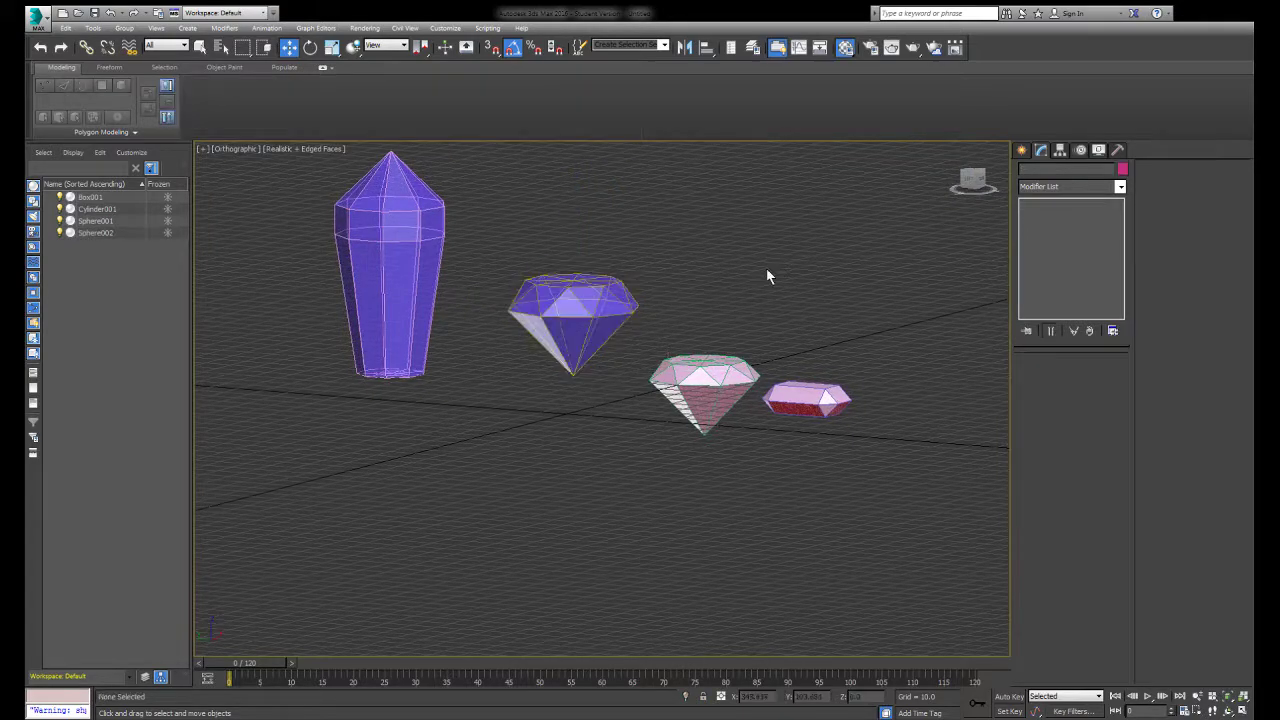